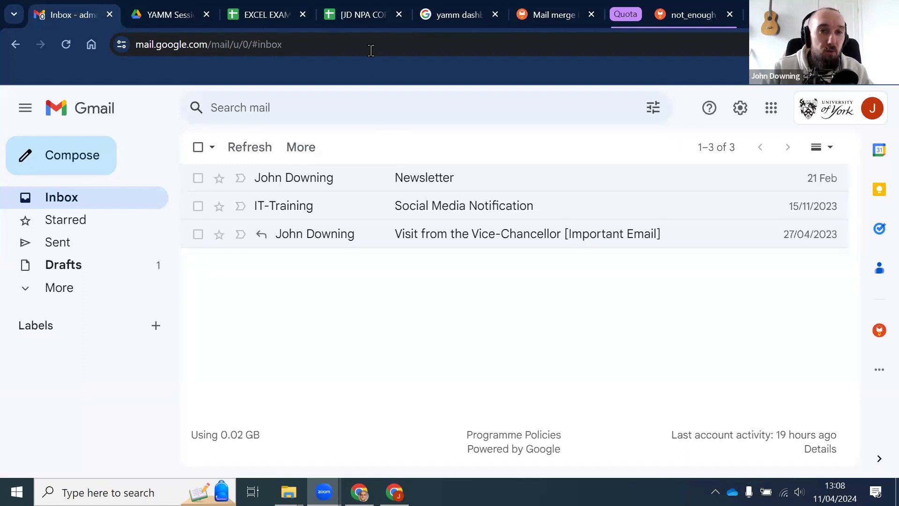
# Step: View the YAMM Session folder in Drive, then the YAMM Bitesize Session example spreadsheet and the Yet Another Mail Merge add-on's commands
pyautogui.click(158, 21)
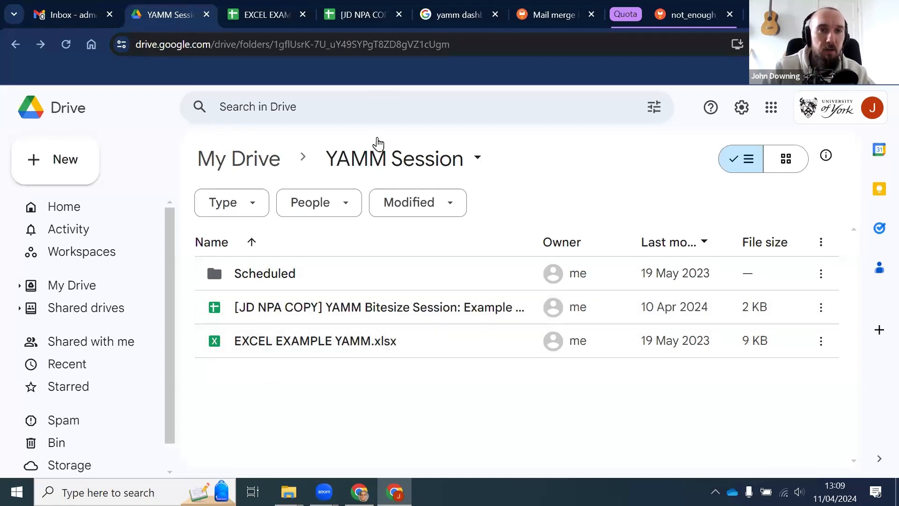
pyautogui.click(360, 27)
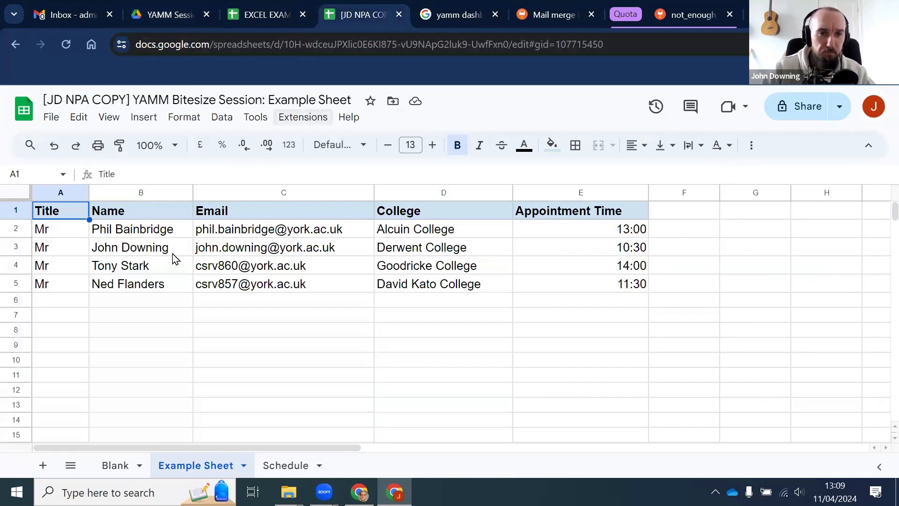
pyautogui.click(301, 122)
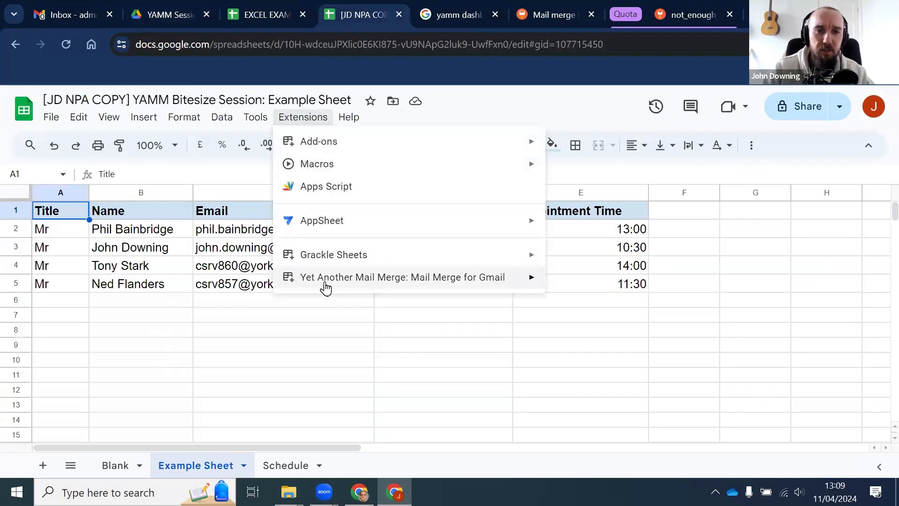
pyautogui.moveTo(325, 284)
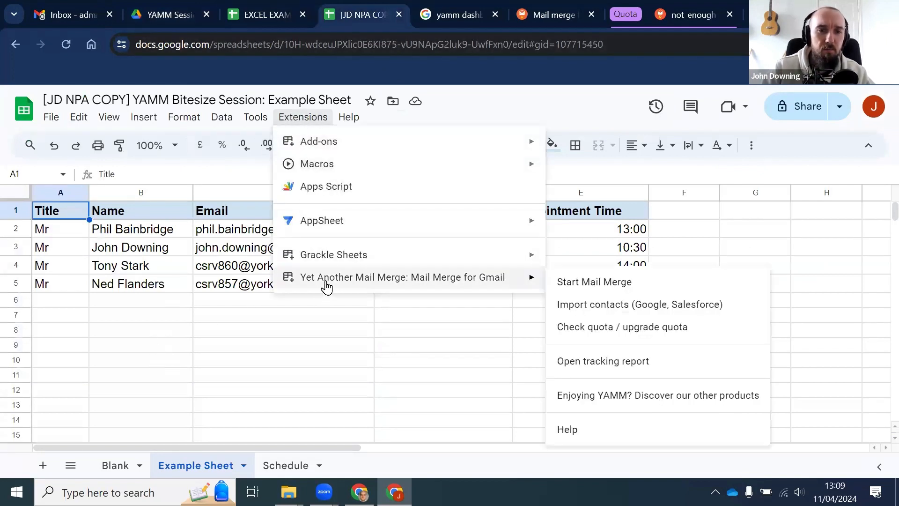
# Step: Look at the file options of the EXCEL EXAMPLE YAMM workbook, including Save as Google Sheets, and close the workbook
pyautogui.click(271, 19)
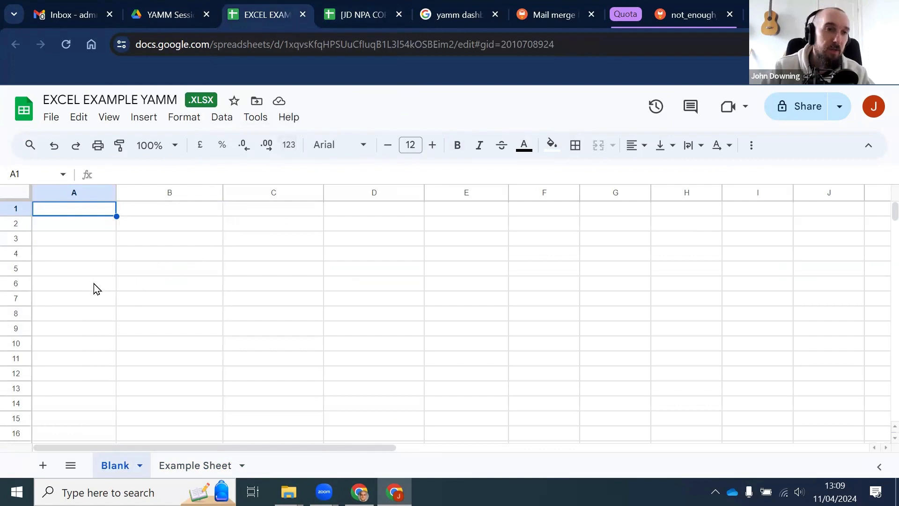
pyautogui.click(52, 118)
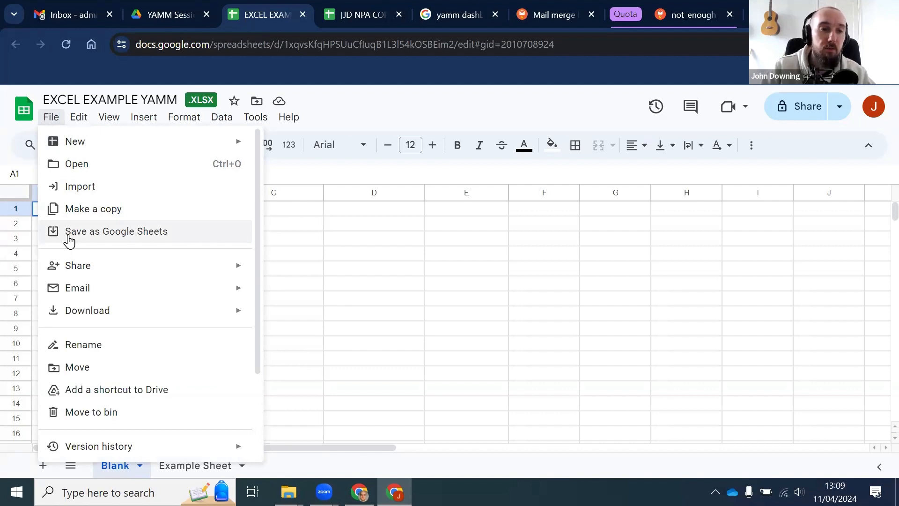
pyautogui.click(302, 18)
# Step: Enter the column headers Name, Email and Time in A1 to C1 of the Blank sheet and review each one
pyautogui.click(117, 466)
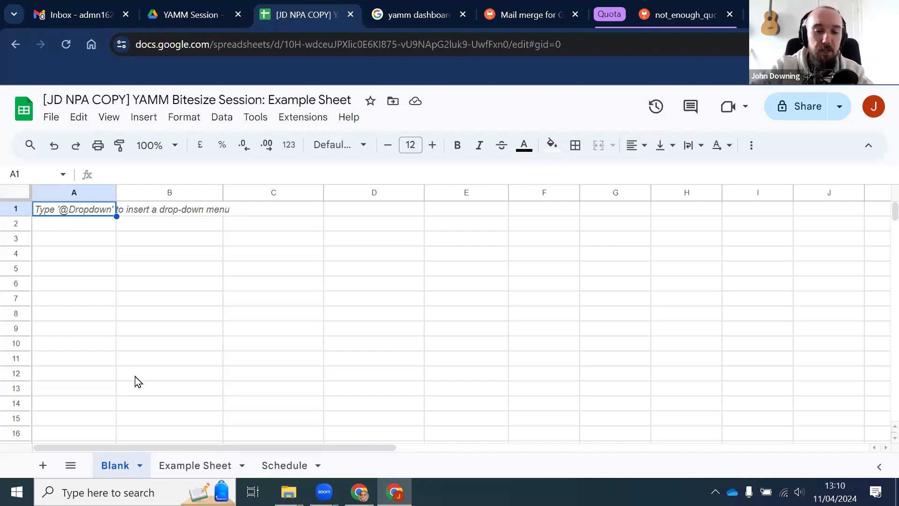
pyautogui.write('Name')
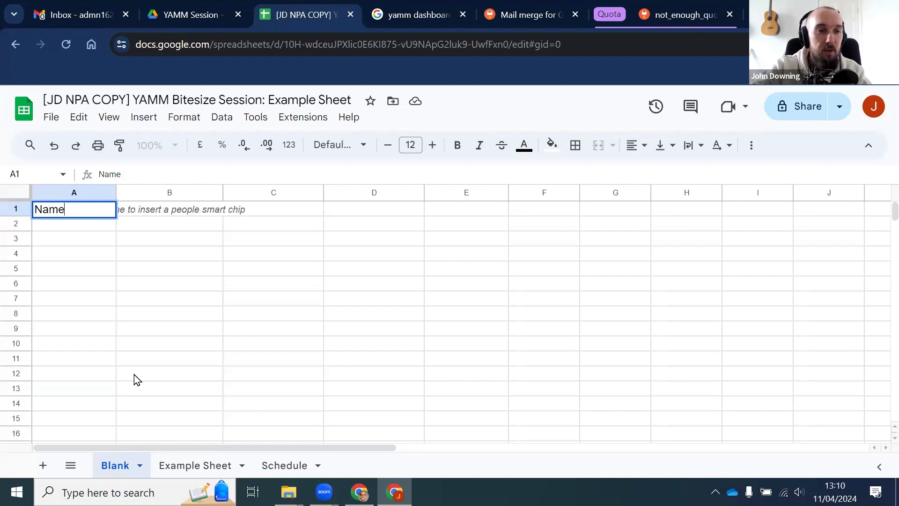
pyautogui.press('Tab')
pyautogui.write('Email')
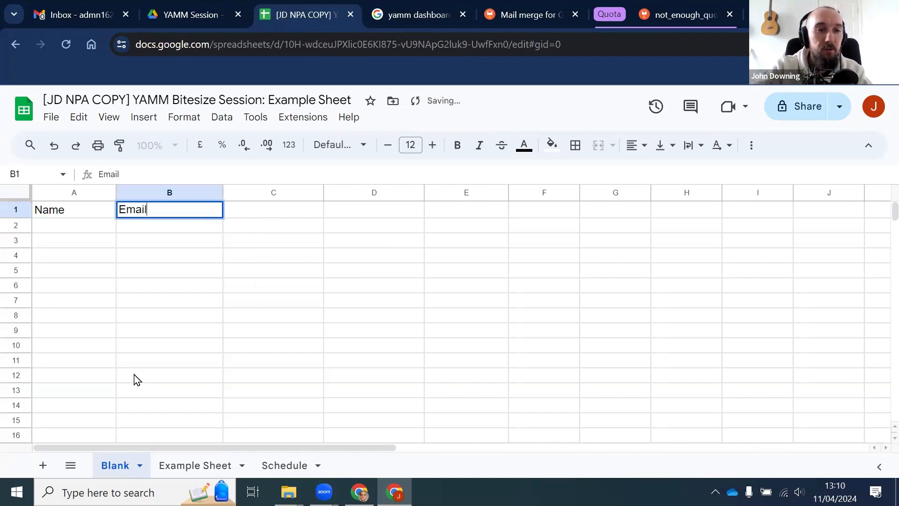
pyautogui.press('Tab')
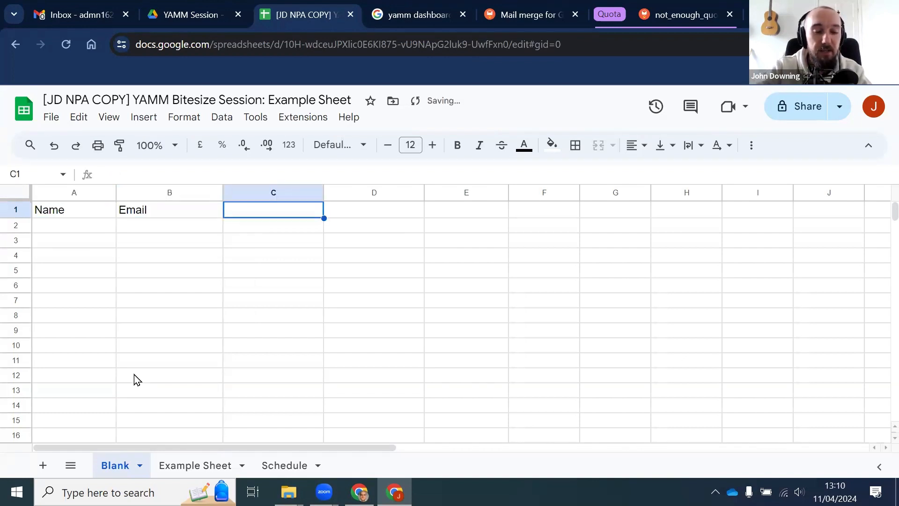
pyautogui.write('Time')
pyautogui.click(134, 378)
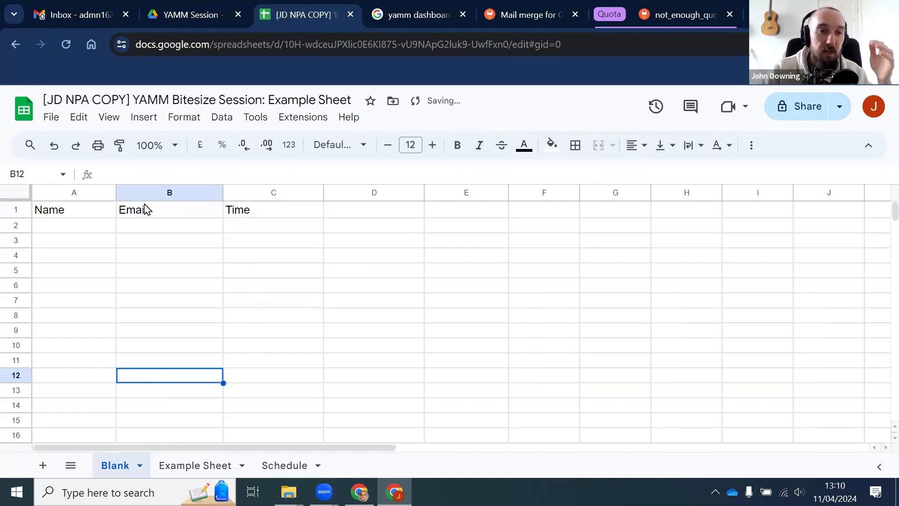
pyautogui.click(86, 215)
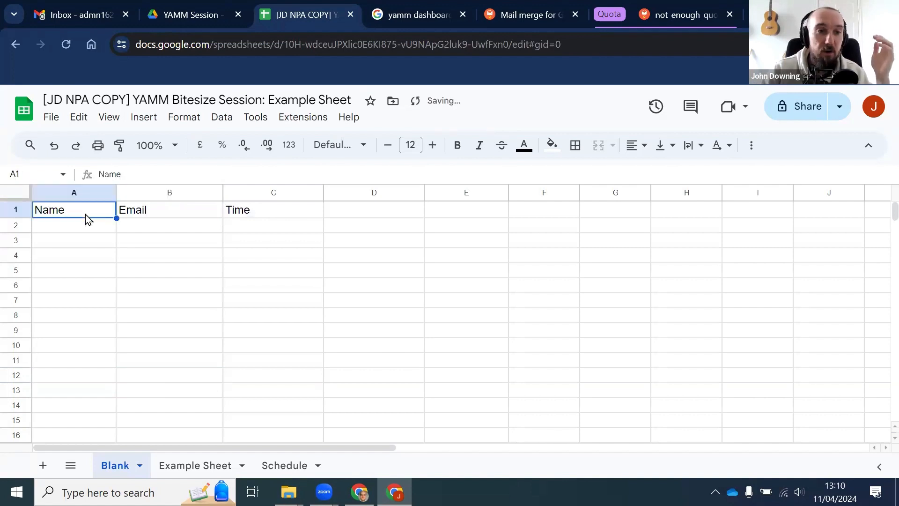
pyautogui.click(143, 217)
pyautogui.click(242, 213)
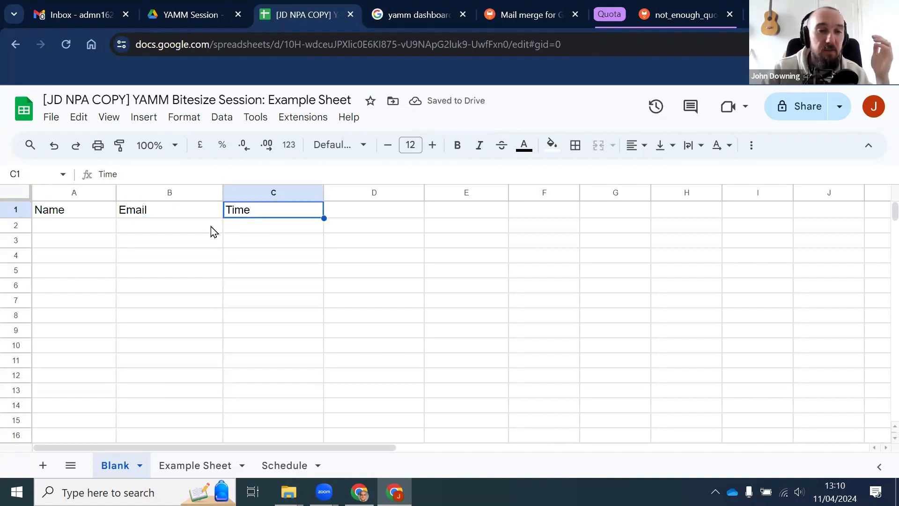
pyautogui.click(95, 230)
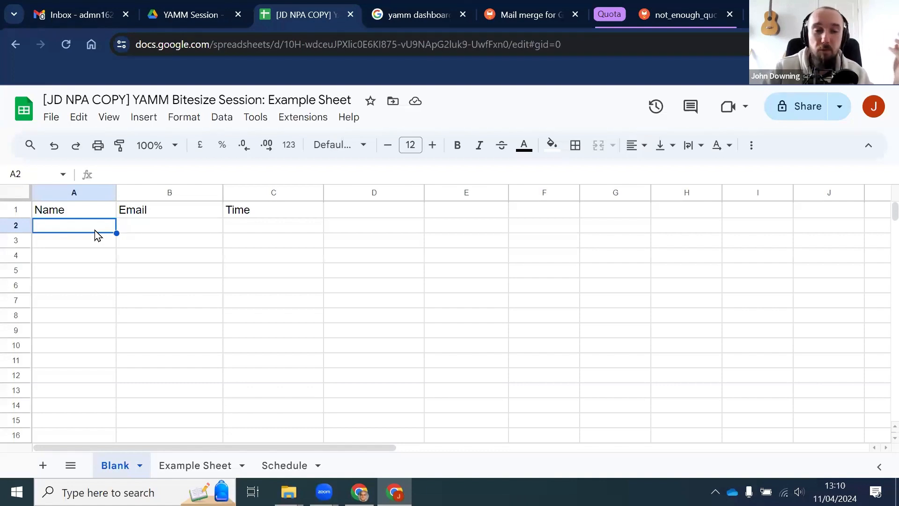
# Step: Examine the column headers in the Example Sheet: Title, Name, Email, College and Appointment Time
pyautogui.click(196, 465)
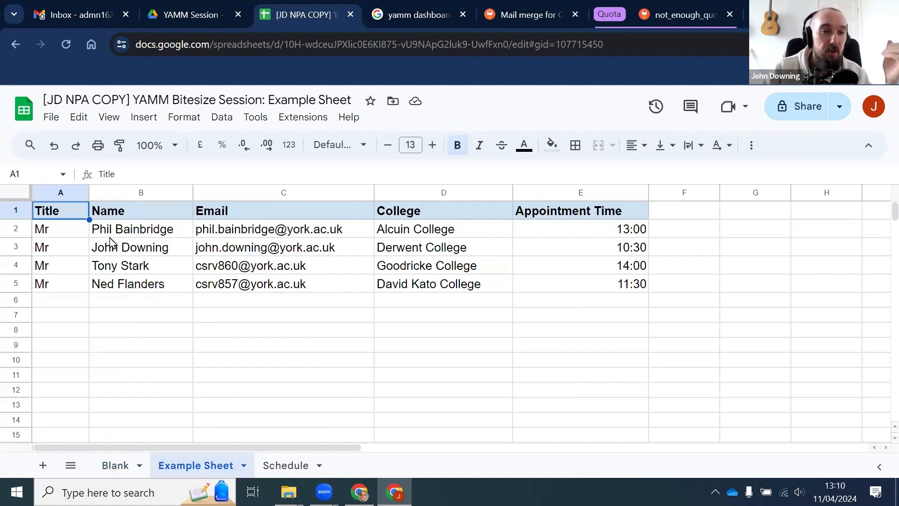
pyautogui.click(136, 216)
pyautogui.click(294, 215)
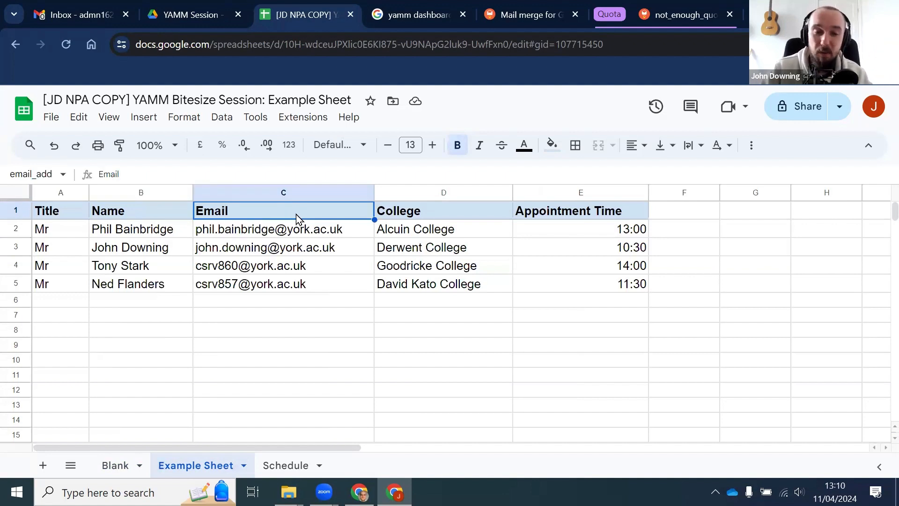
pyautogui.click(453, 215)
pyautogui.click(561, 217)
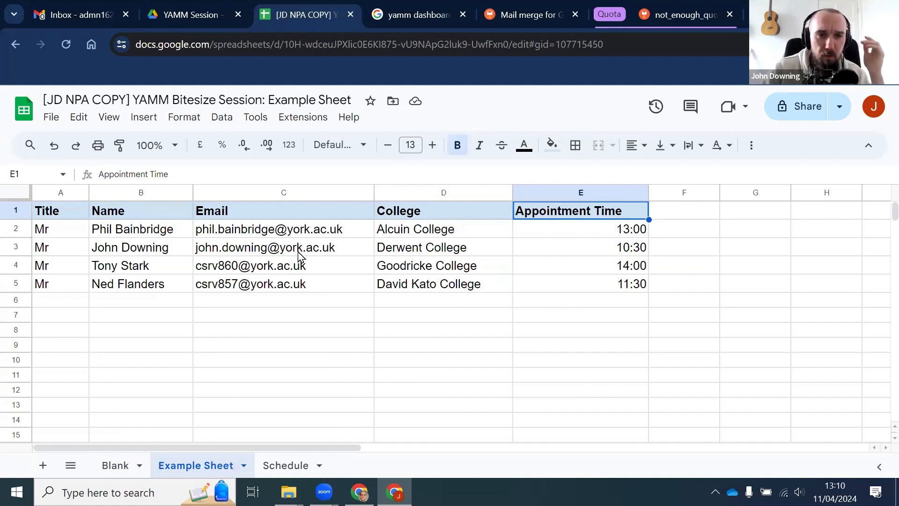
pyautogui.click(64, 218)
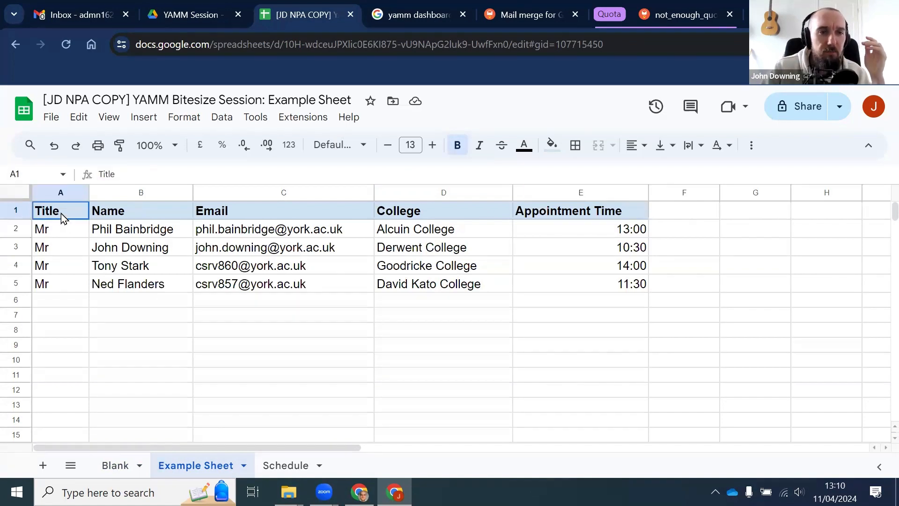
pyautogui.click(132, 216)
pyautogui.click(228, 216)
pyautogui.click(402, 216)
pyautogui.click(551, 215)
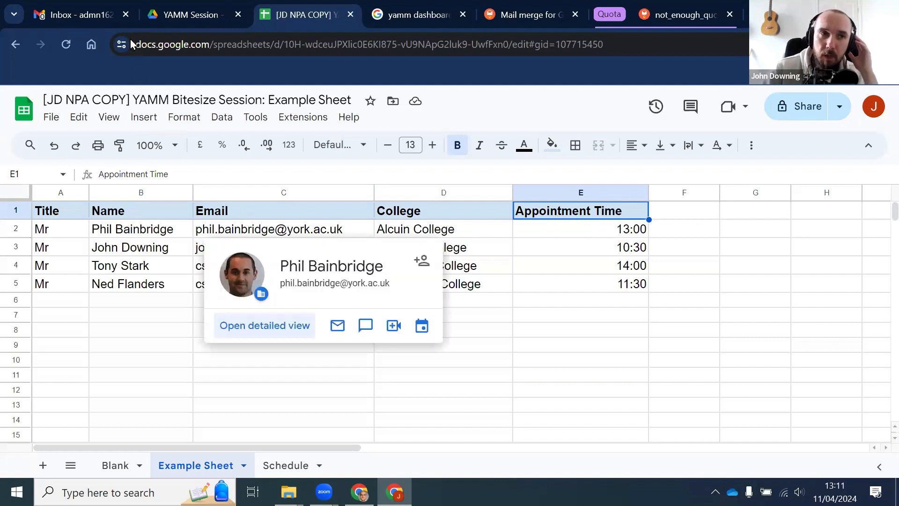
# Step: In Gmail, compose a new message with the body text "Write something" and put it away as a draft
pyautogui.click(54, 14)
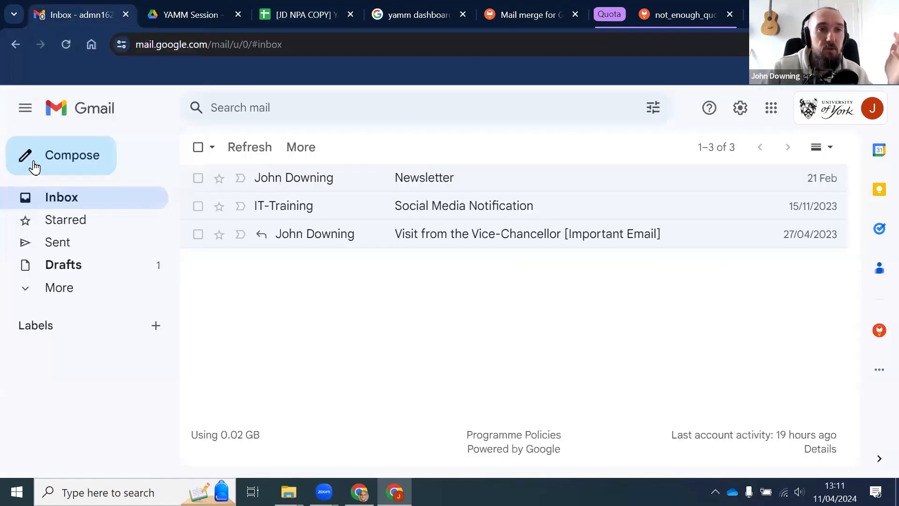
pyautogui.click(54, 169)
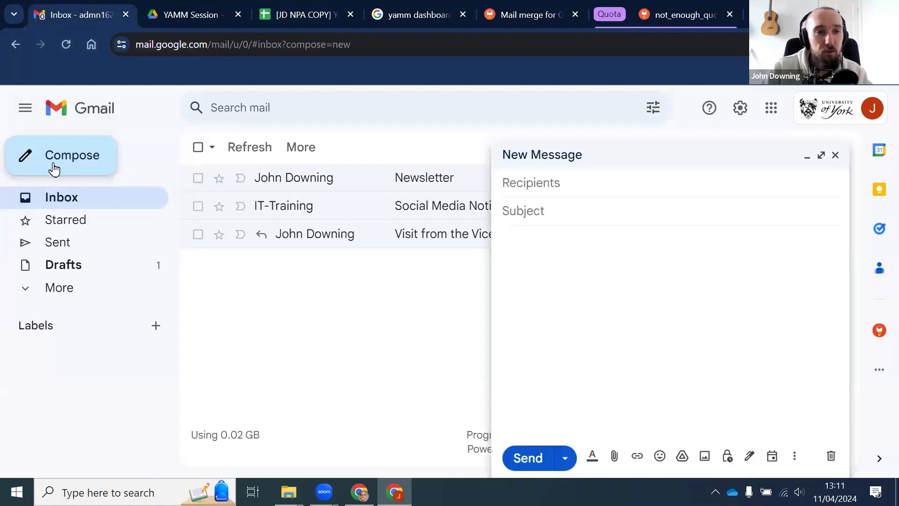
pyautogui.click(747, 282)
pyautogui.write('Write')
pyautogui.write('some')
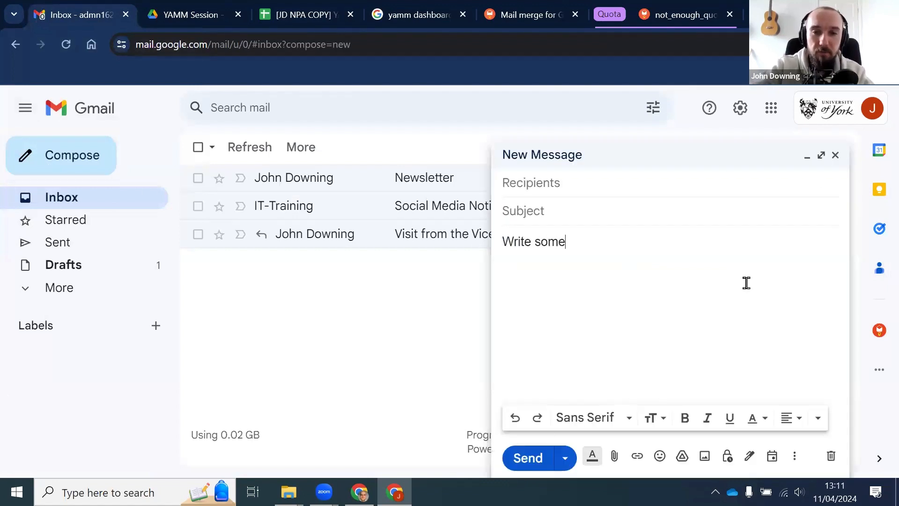
pyautogui.write('thing')
pyautogui.click(834, 162)
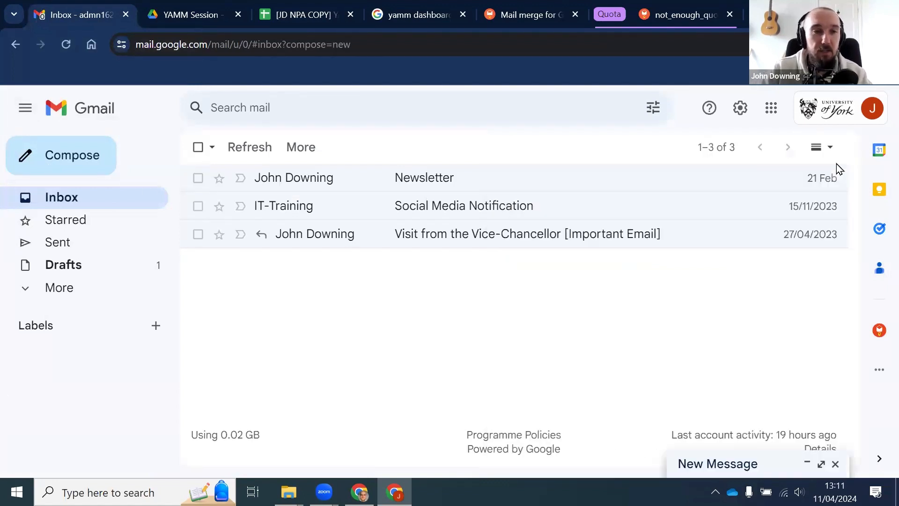
# Step: Open the YAMM Example Email Draft in an enlarged window and examine its text and the {{Name}} placeholder
pyautogui.click(99, 275)
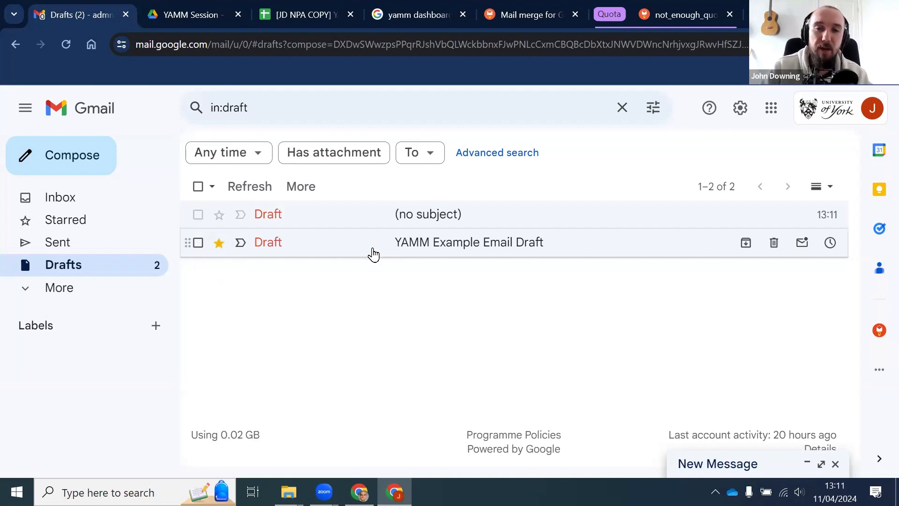
pyautogui.click(452, 251)
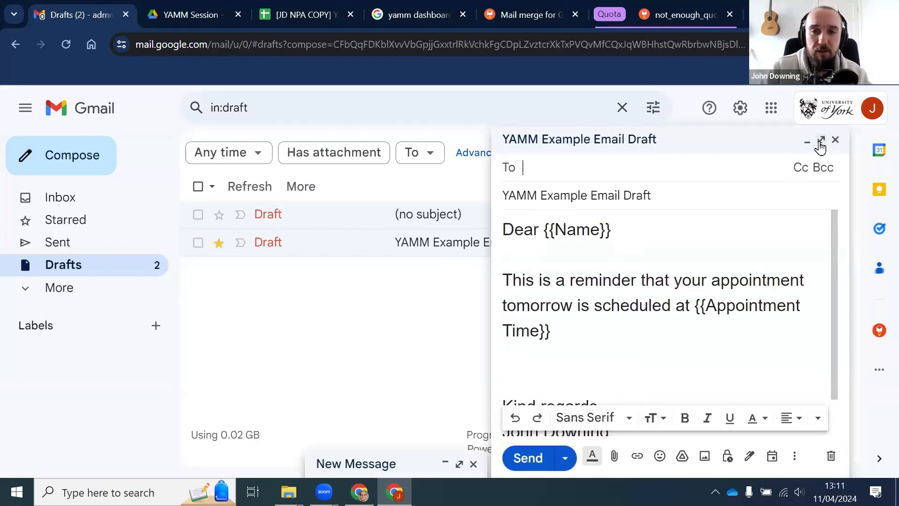
pyautogui.click(821, 141)
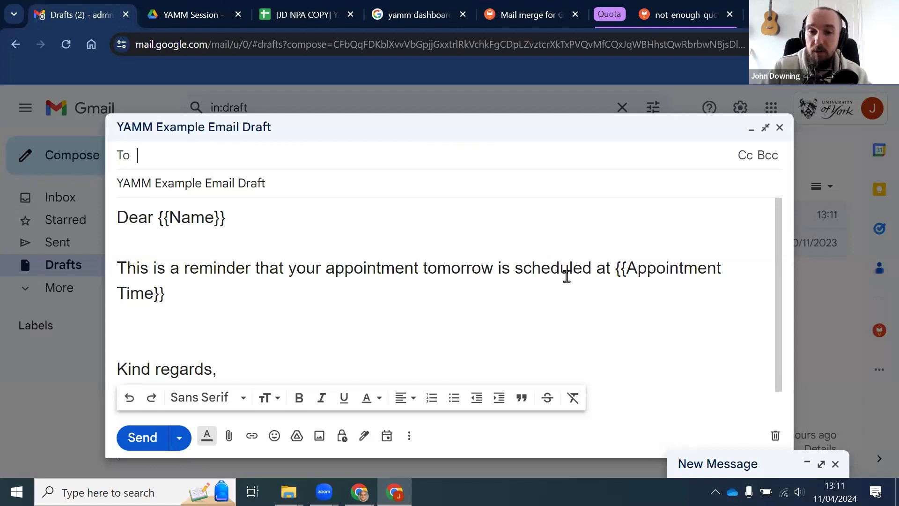
pyautogui.click(427, 302)
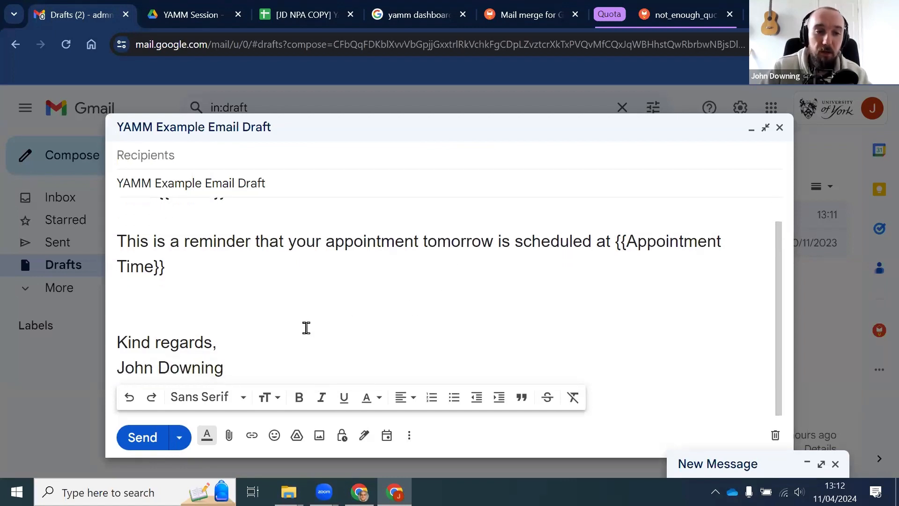
pyautogui.scroll(1, 306, 328)
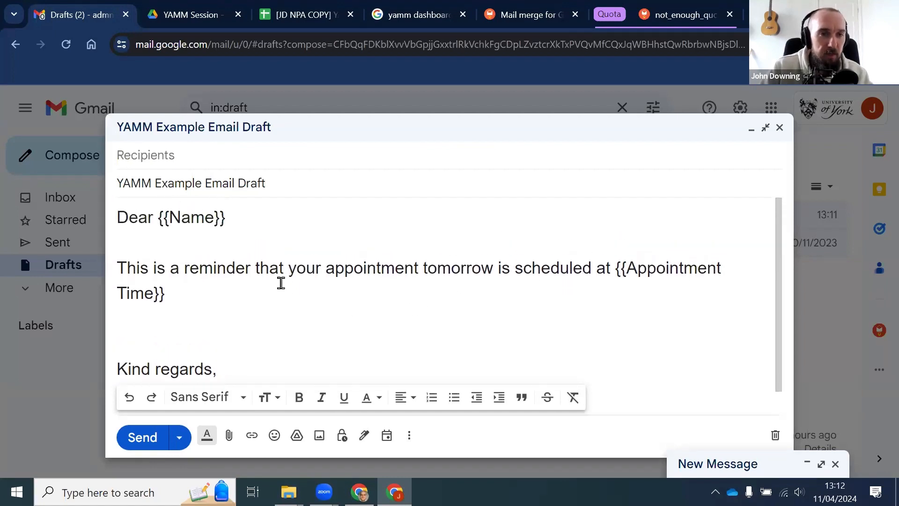
pyautogui.moveTo(237, 218); pyautogui.dragTo(214, 216)
pyautogui.click(274, 247)
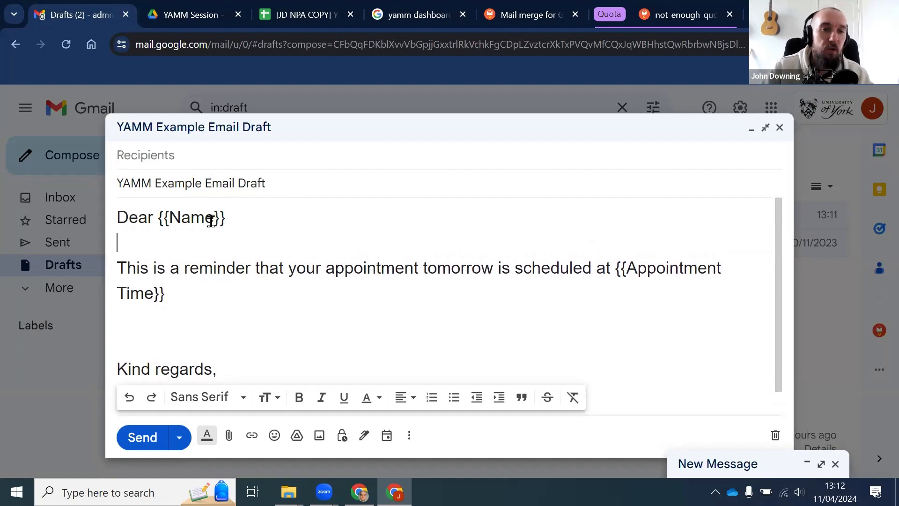
# Step: Check the Name header in the Example Sheet and change the draft's {{Name}} placeholder to lowercase {{name}}
pyautogui.click(304, 14)
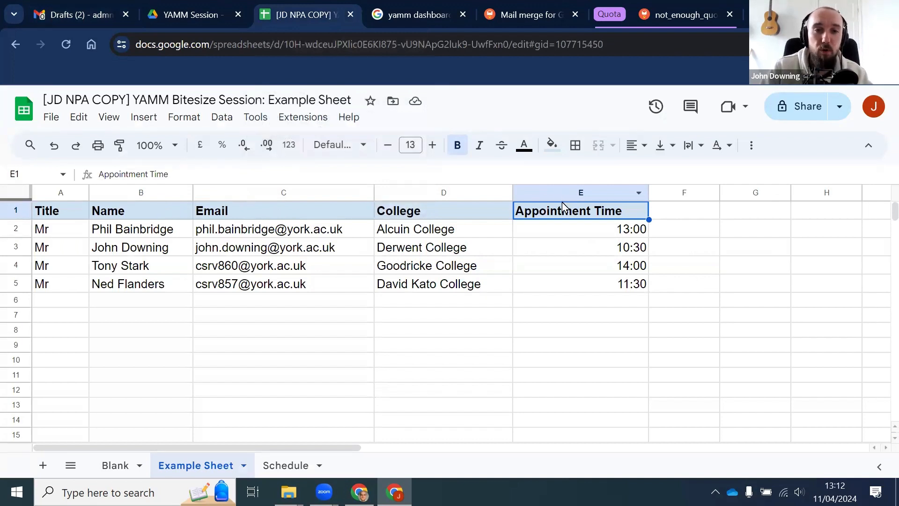
pyautogui.click(124, 215)
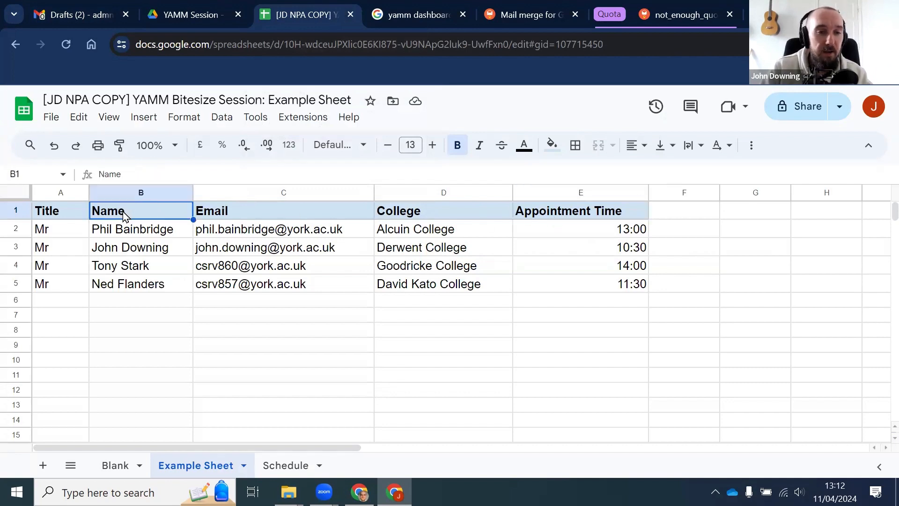
pyautogui.click(116, 14)
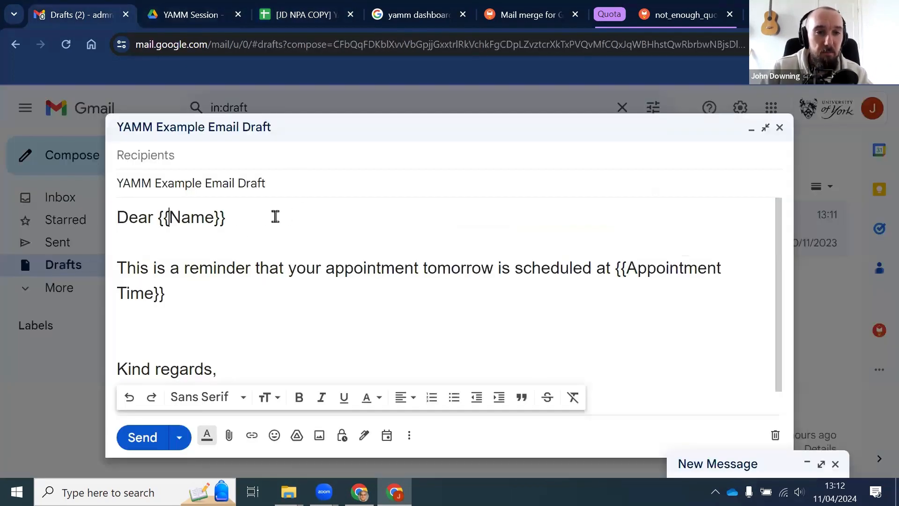
pyautogui.press('BackSpace')
pyautogui.write('n')
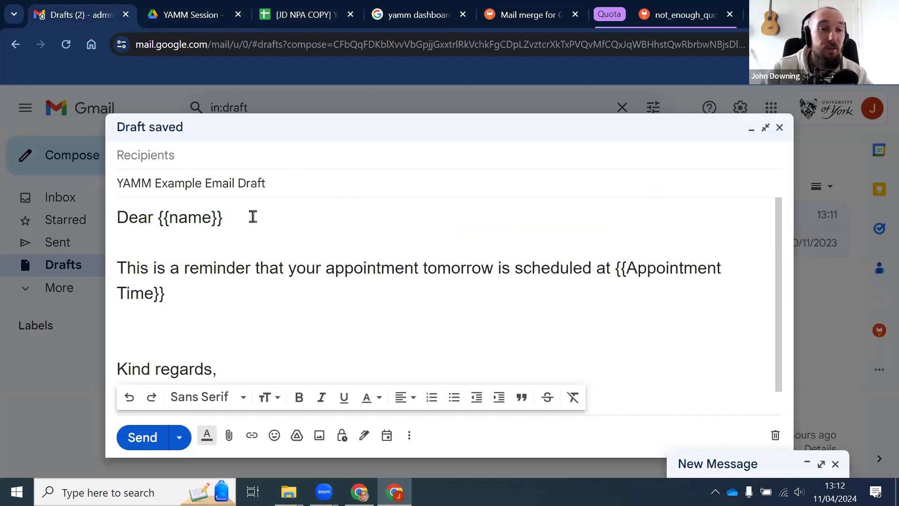
# Step: Restore the capital N in the draft's greeting placeholder so that it reads {{Name}}
pyautogui.moveTo(253, 217); pyautogui.dragTo(173, 218)
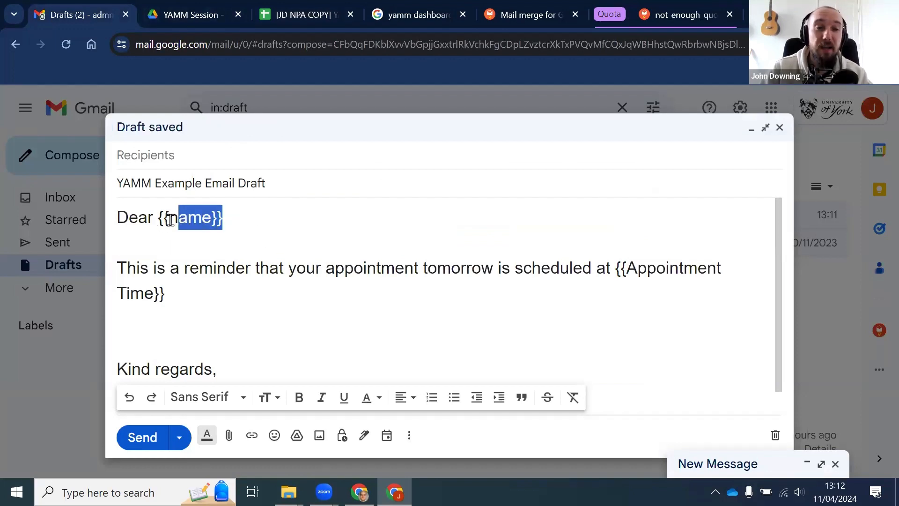
pyautogui.click(177, 218)
pyautogui.press('BackSpace')
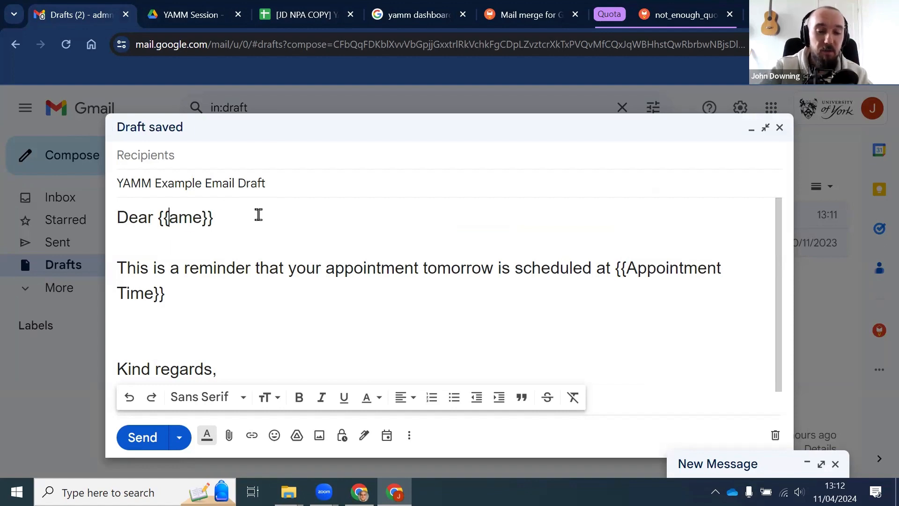
pyautogui.write('N')
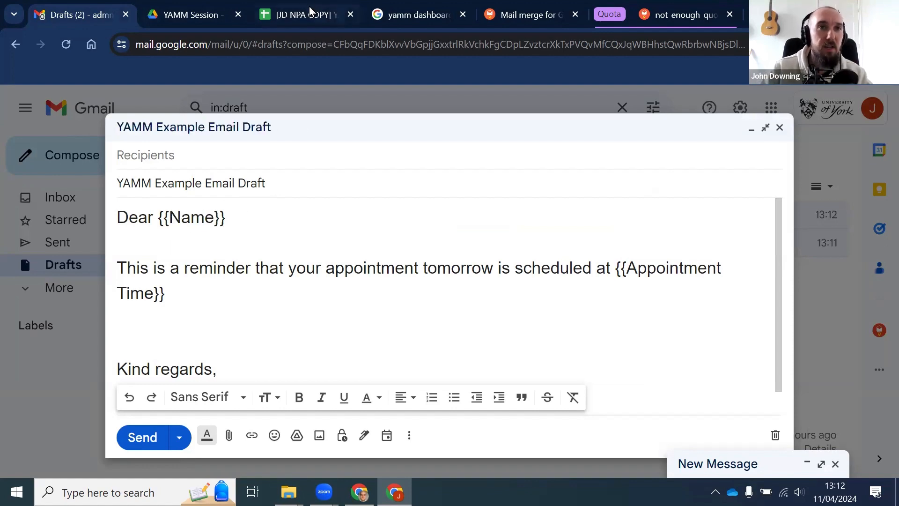
# Step: Examine the Name, Email and Appointment Time headers in the Example Sheet that the draft's placeholders have to match
pyautogui.click(311, 8)
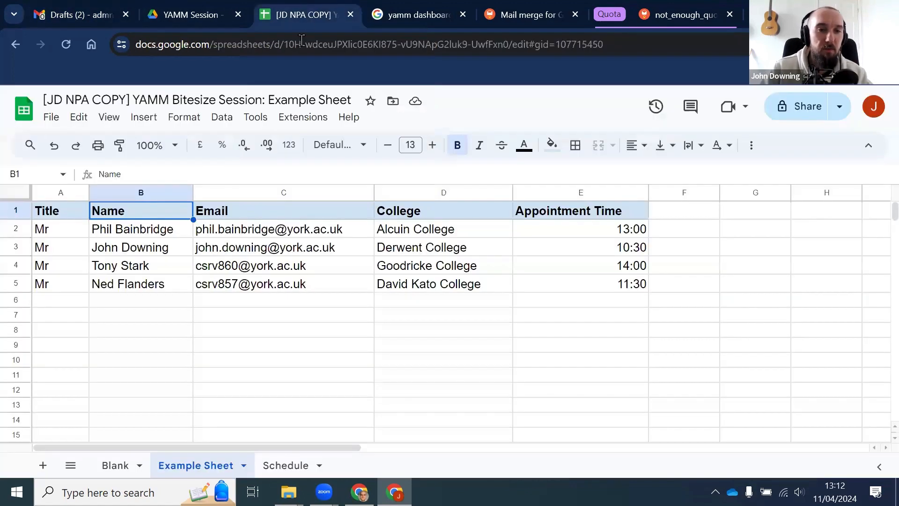
pyautogui.doubleClick(133, 216)
pyautogui.moveTo(152, 206); pyautogui.dragTo(78, 215)
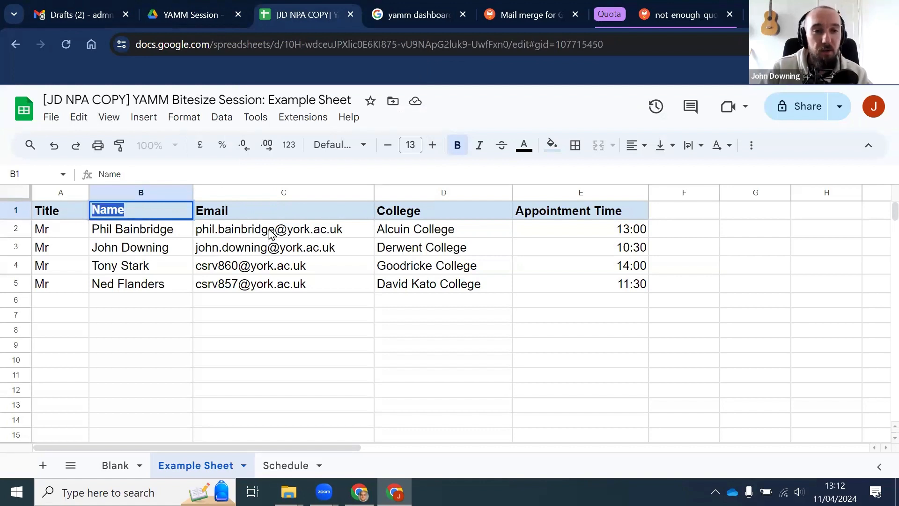
pyautogui.click(312, 217)
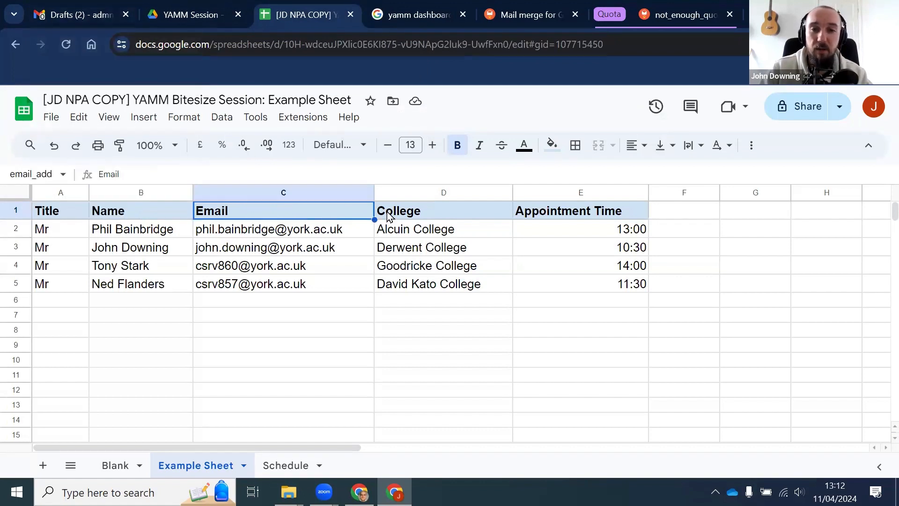
pyautogui.doubleClick(581, 213)
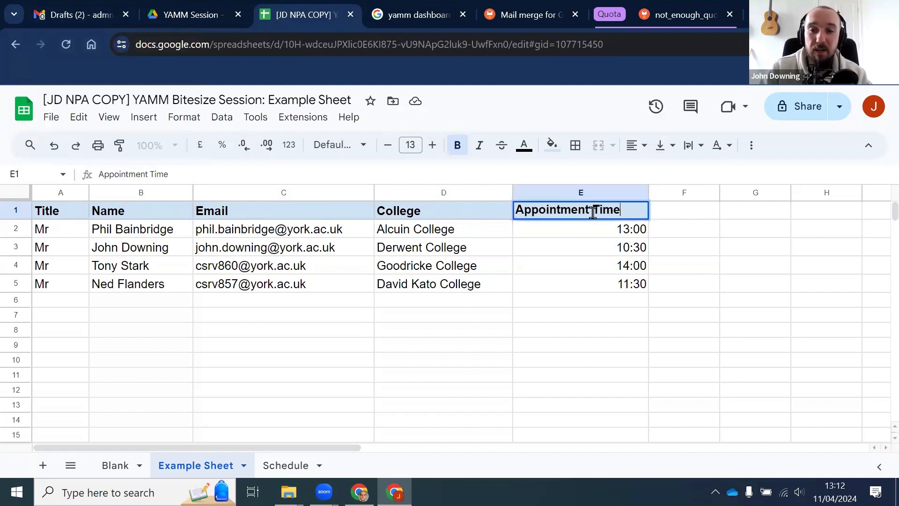
pyautogui.moveTo(630, 209); pyautogui.dragTo(501, 213)
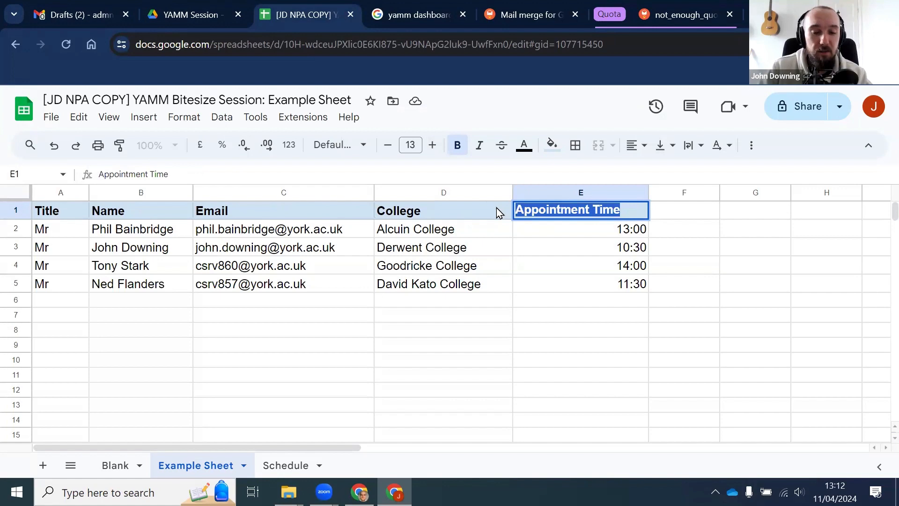
# Step: In Gmail, check the {{Appointment Time}} placeholder, remove the surplus blank line above the sign-off and close the draft
pyautogui.click(94, 18)
pyautogui.moveTo(154, 293); pyautogui.dragTo(626, 268)
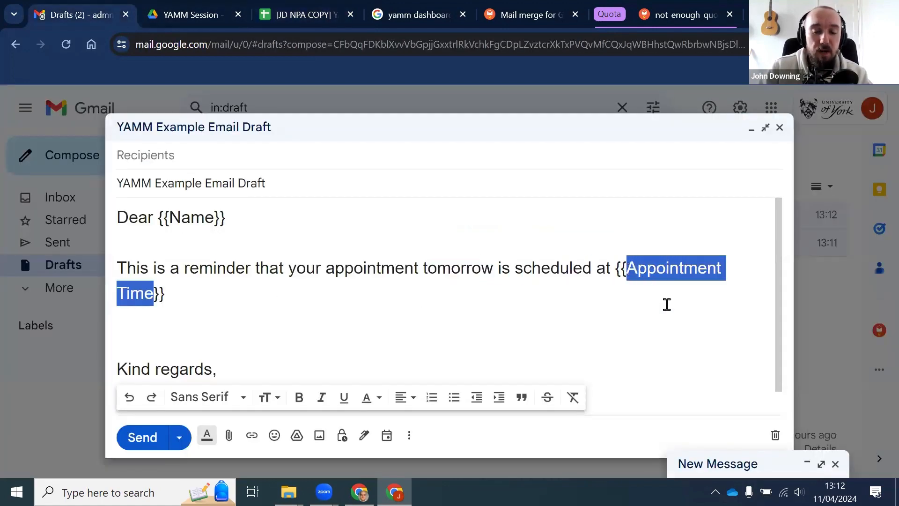
pyautogui.click(666, 304)
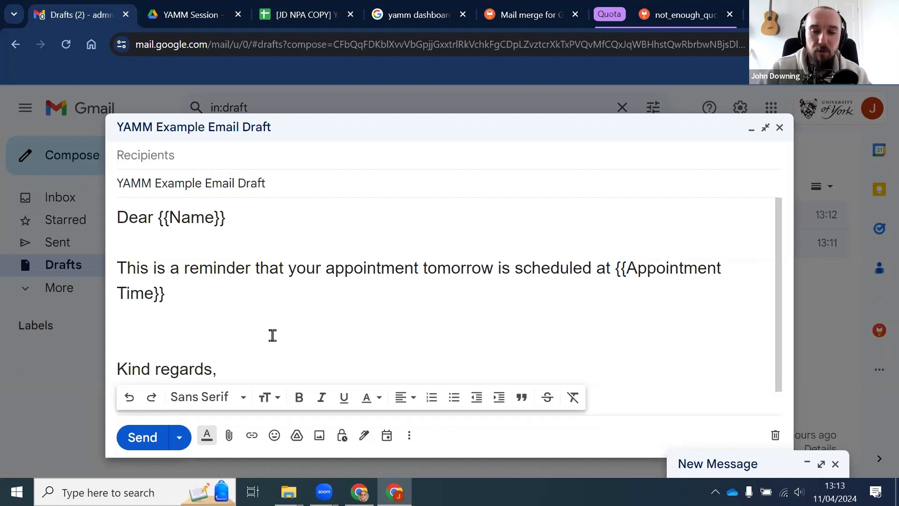
pyautogui.press('BackSpace')
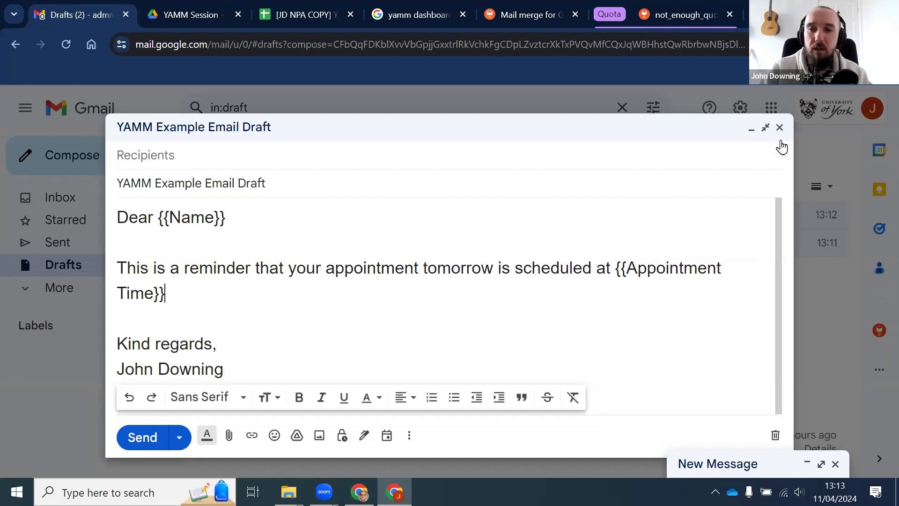
pyautogui.click(780, 131)
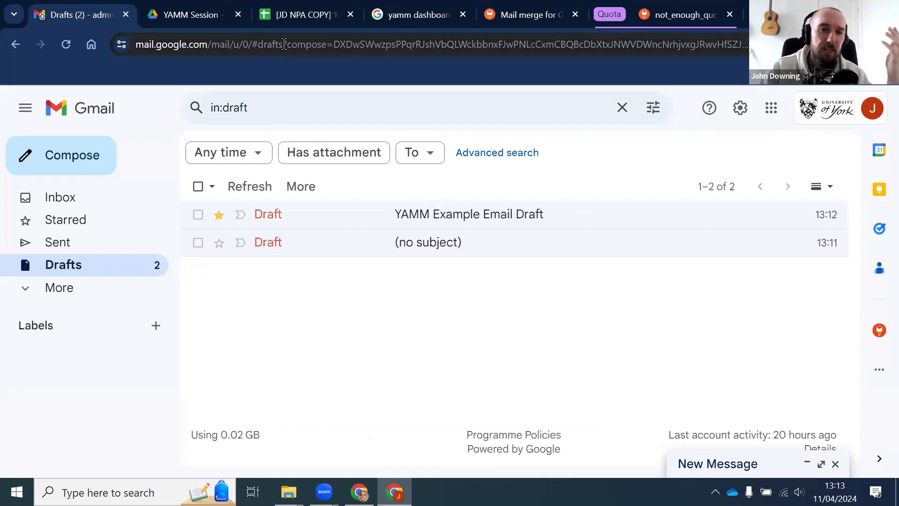
# Step: Review the recipients' names and email addresses in the Example Sheet and dismiss the Zoom recording notification
pyautogui.click(311, 11)
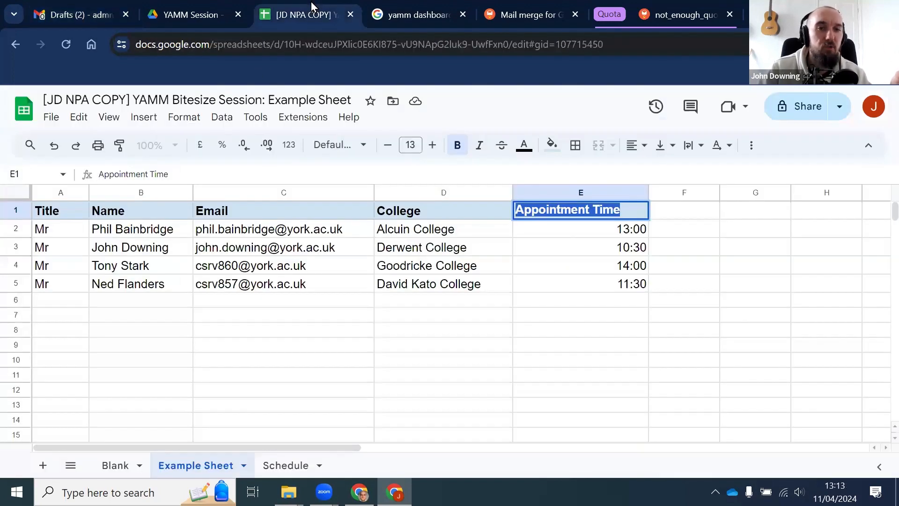
pyautogui.click(236, 350)
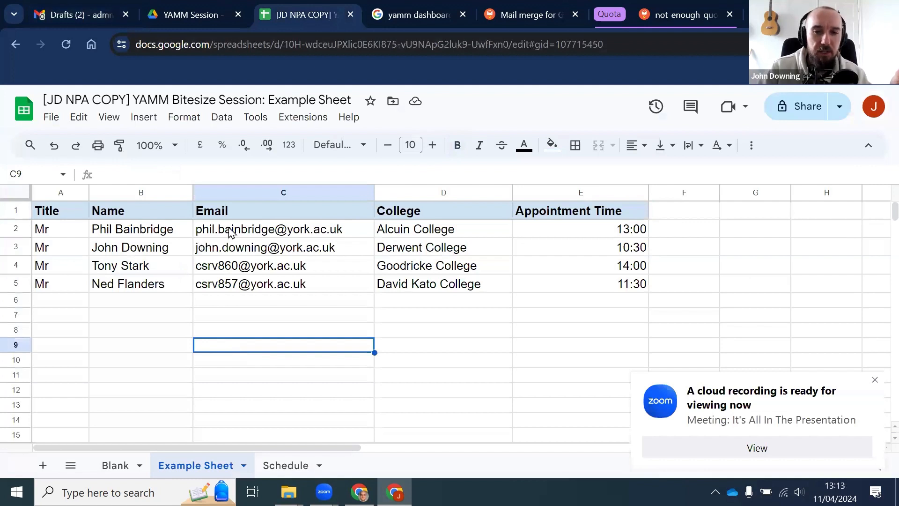
pyautogui.click(175, 261)
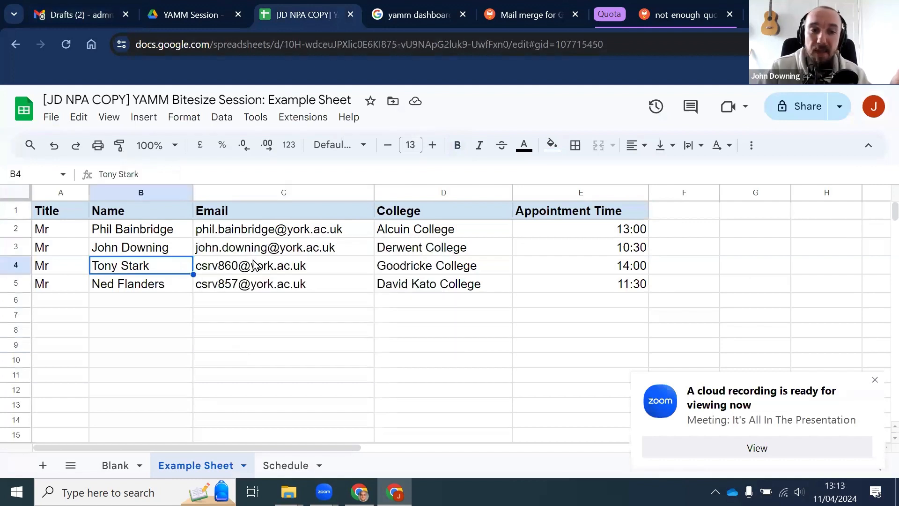
pyautogui.click(312, 268)
pyautogui.click(331, 287)
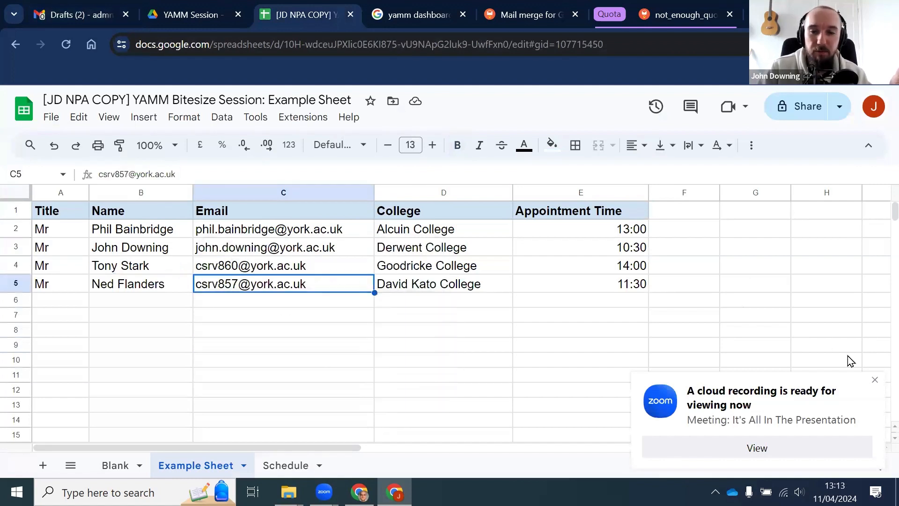
pyautogui.click(875, 380)
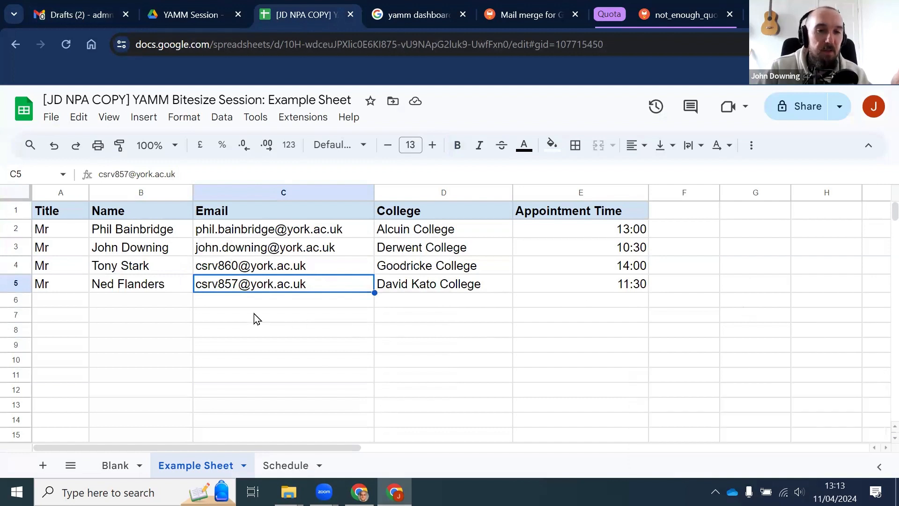
# Step: Start a Yet Another Mail Merge run for the Example Sheet and review its recipient column and sender name
pyautogui.click(303, 118)
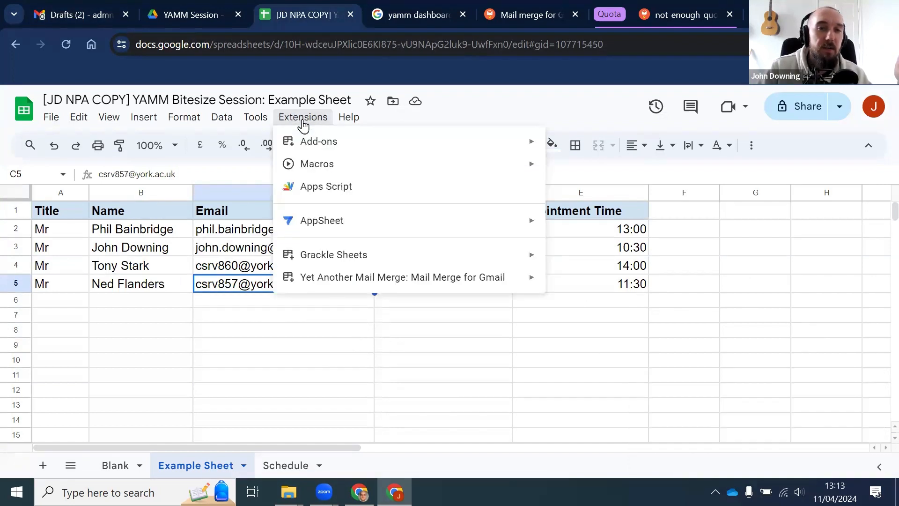
pyautogui.moveTo(369, 276)
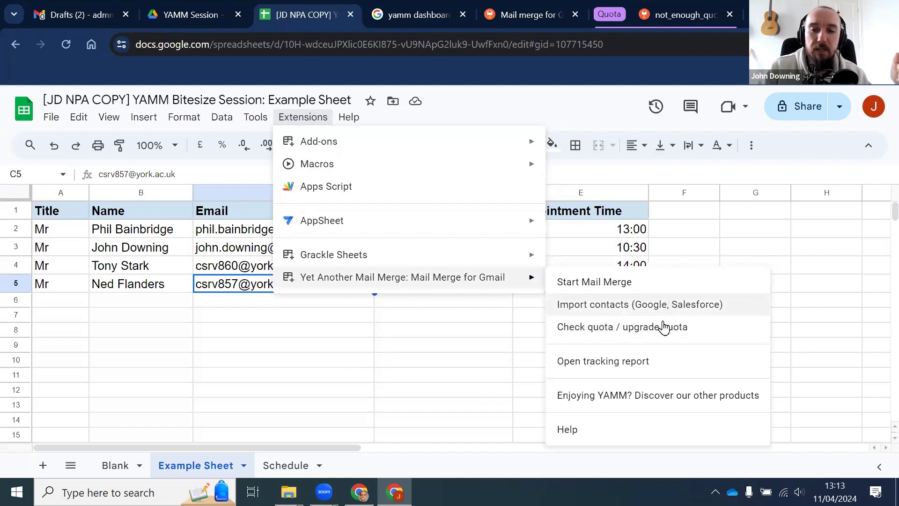
pyautogui.click(594, 282)
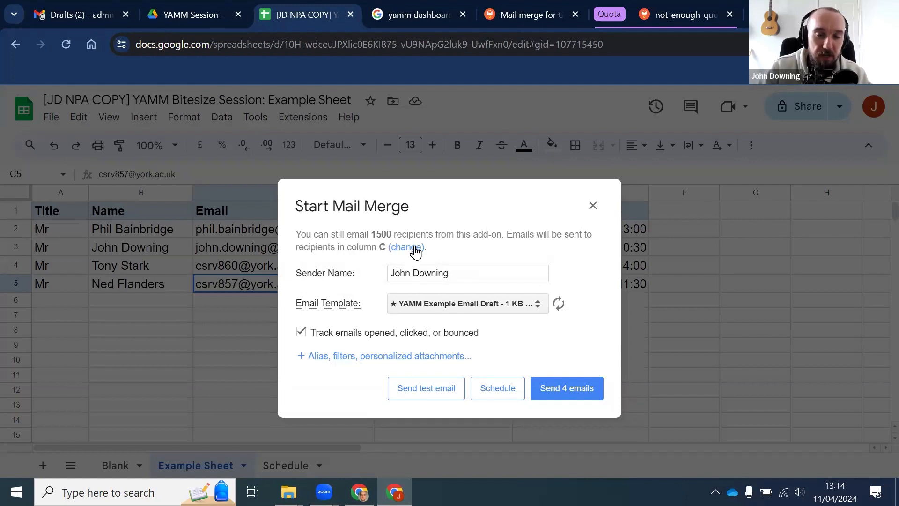
pyautogui.moveTo(454, 197); pyautogui.dragTo(518, 179)
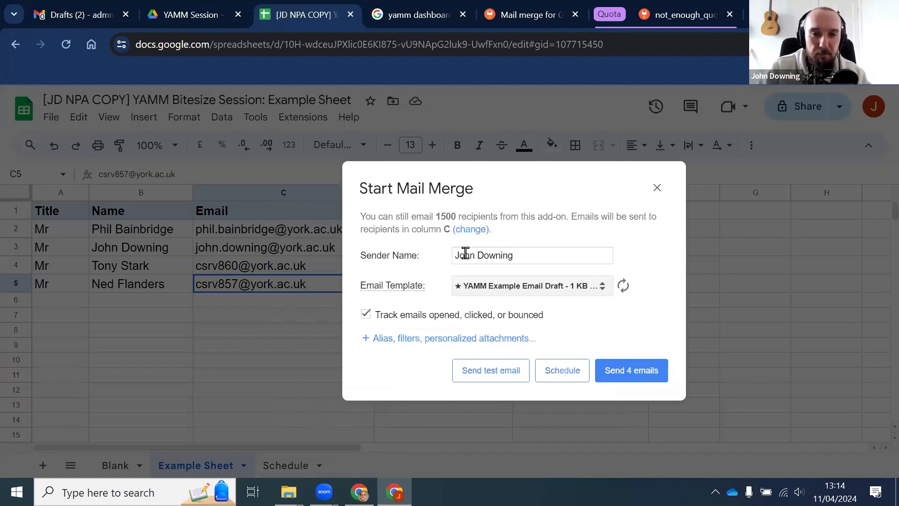
pyautogui.moveTo(508, 178); pyautogui.dragTo(453, 175)
pyautogui.click(539, 231)
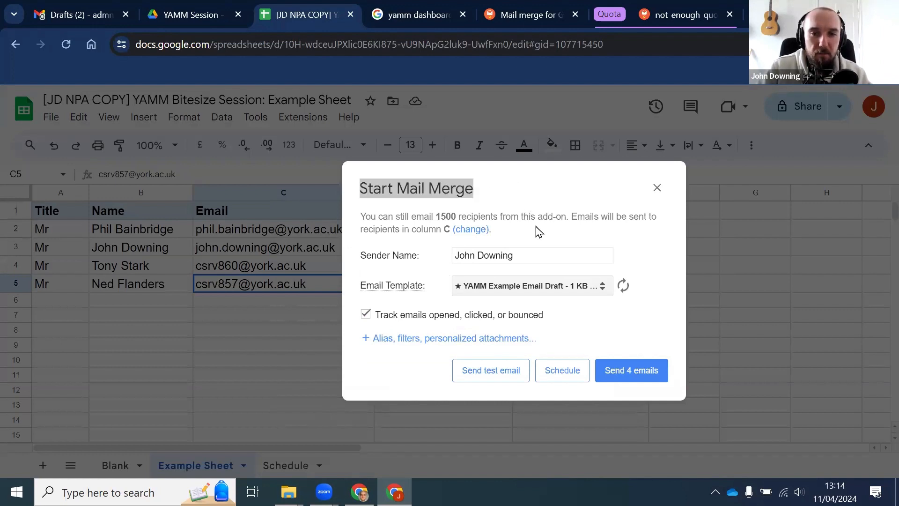
pyautogui.click(525, 255)
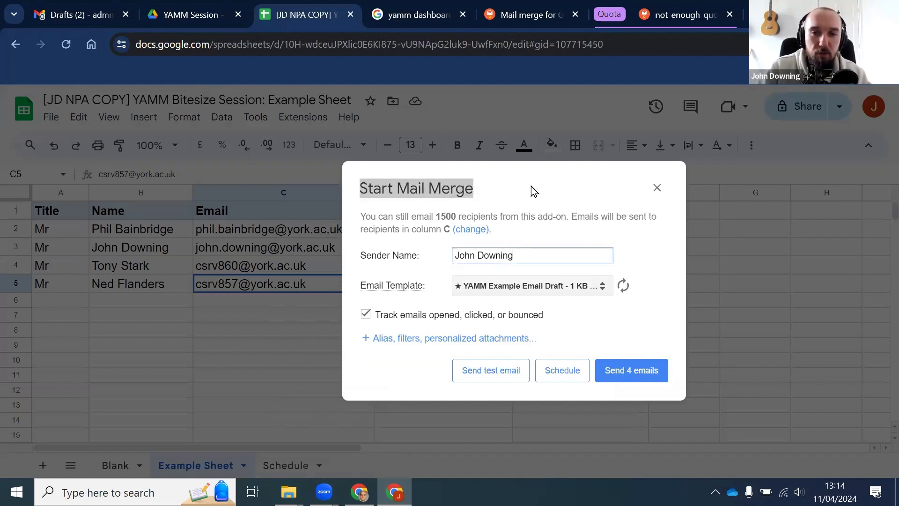
pyautogui.moveTo(532, 190); pyautogui.dragTo(614, 189)
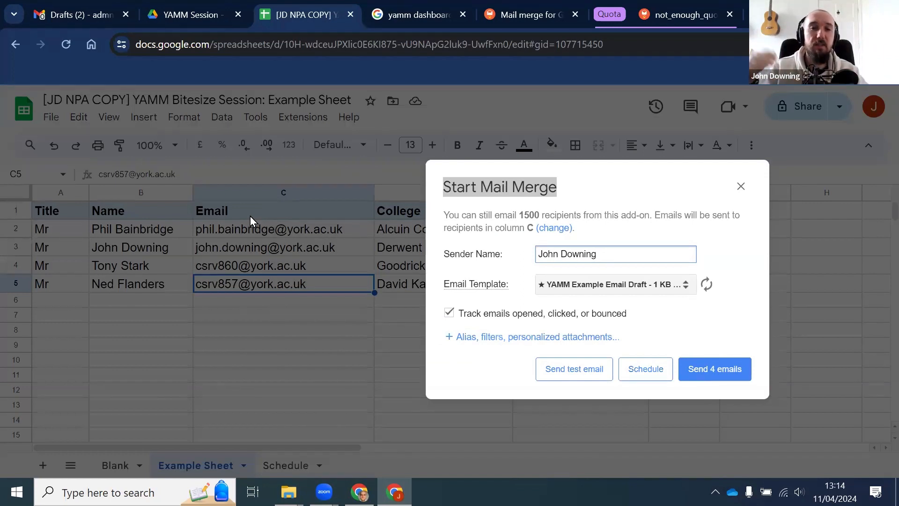
pyautogui.click(526, 173)
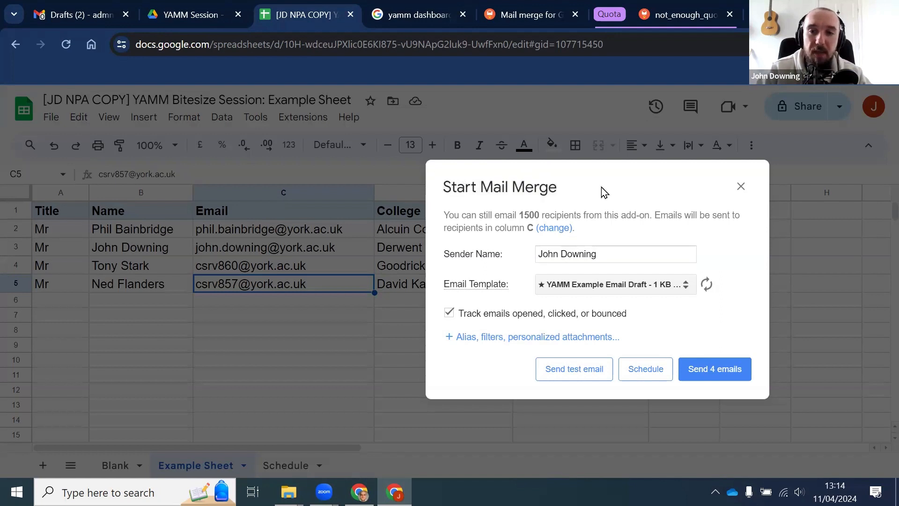
pyautogui.moveTo(602, 189); pyautogui.dragTo(407, 206)
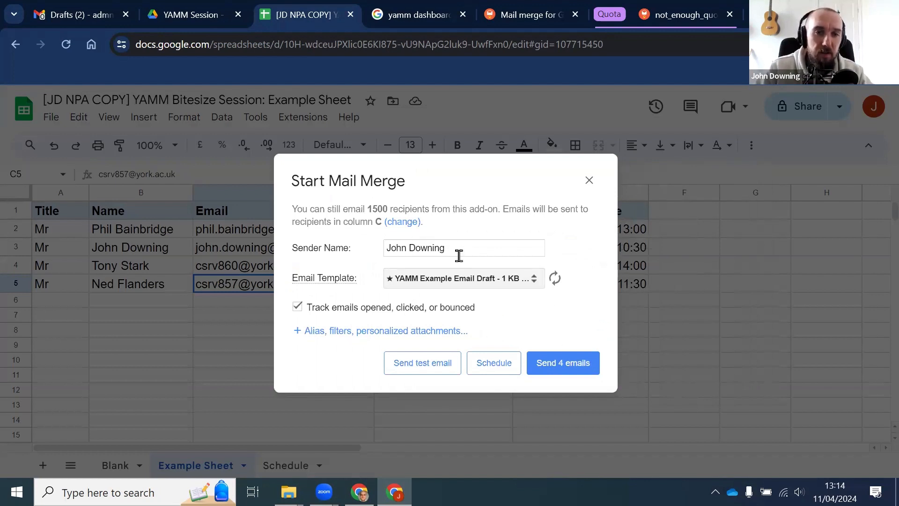
# Step: Keep YAMM Example Email Draft as the template with tracking of opened, clicked or bounced emails enabled, and send the 4 emails
pyautogui.click(448, 284)
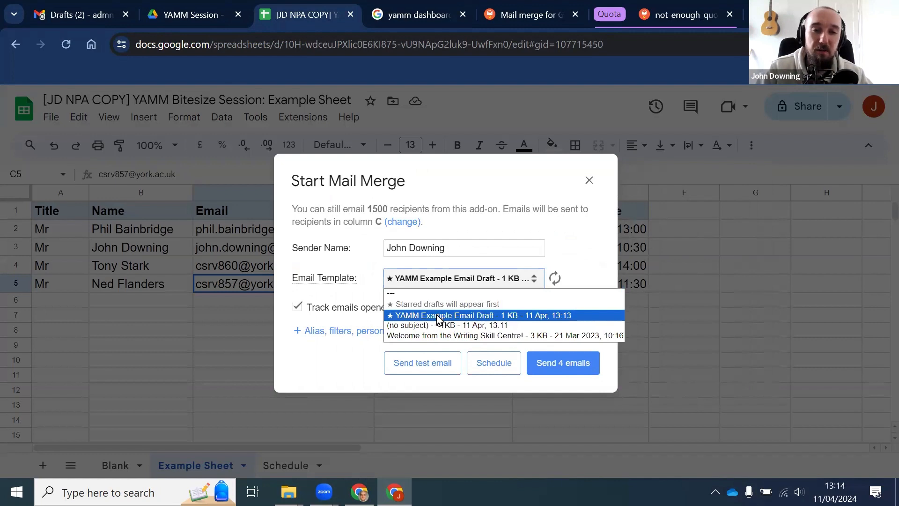
pyautogui.click(586, 249)
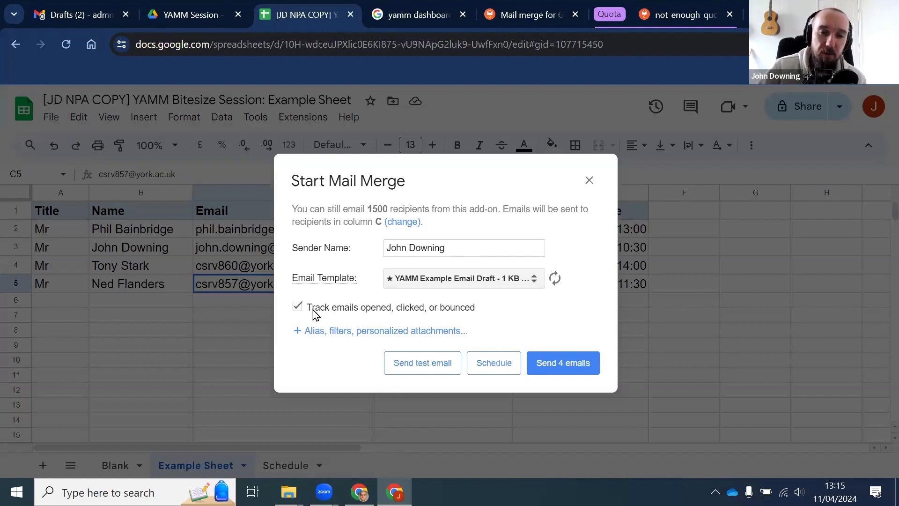
pyautogui.click(372, 313)
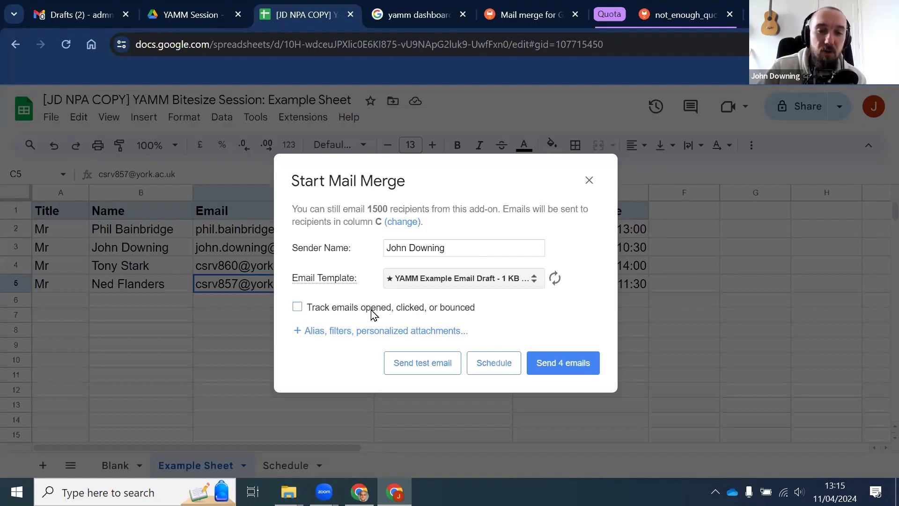
pyautogui.click(373, 312)
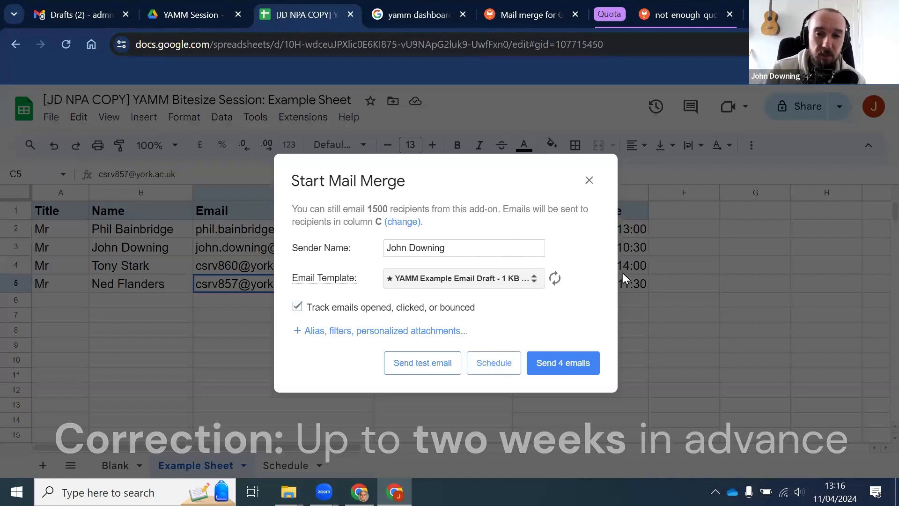
pyautogui.click(563, 371)
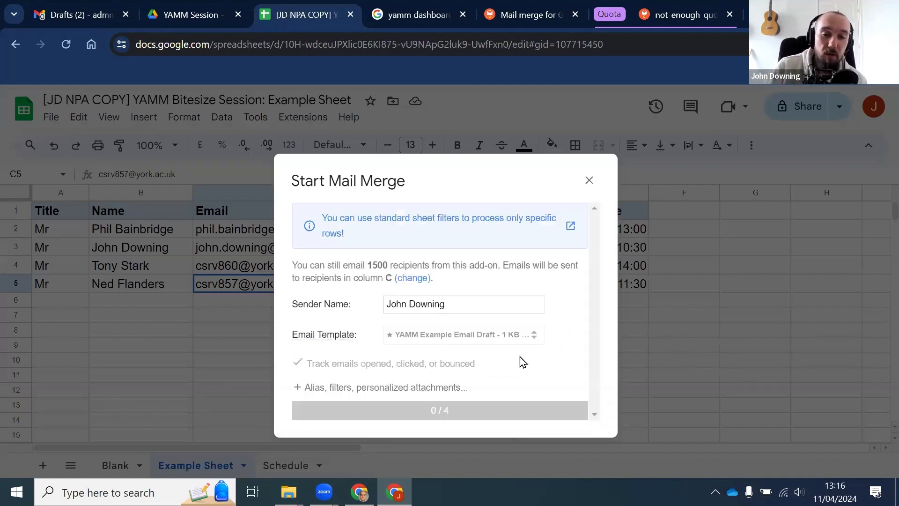
# Step: Look at the yamm dashboard search results and the Mail merge for Gmail page, and return to the Example Sheet
pyautogui.click(399, 13)
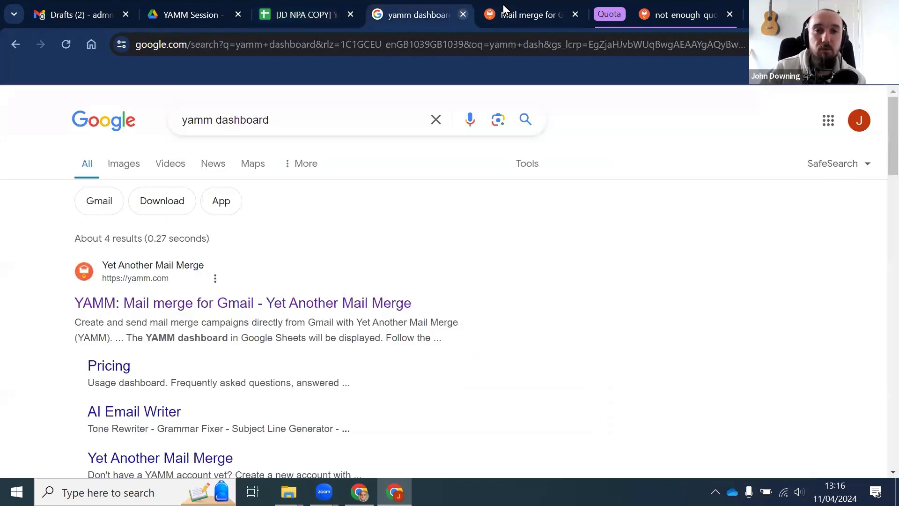
pyautogui.click(506, 13)
pyautogui.click(322, 7)
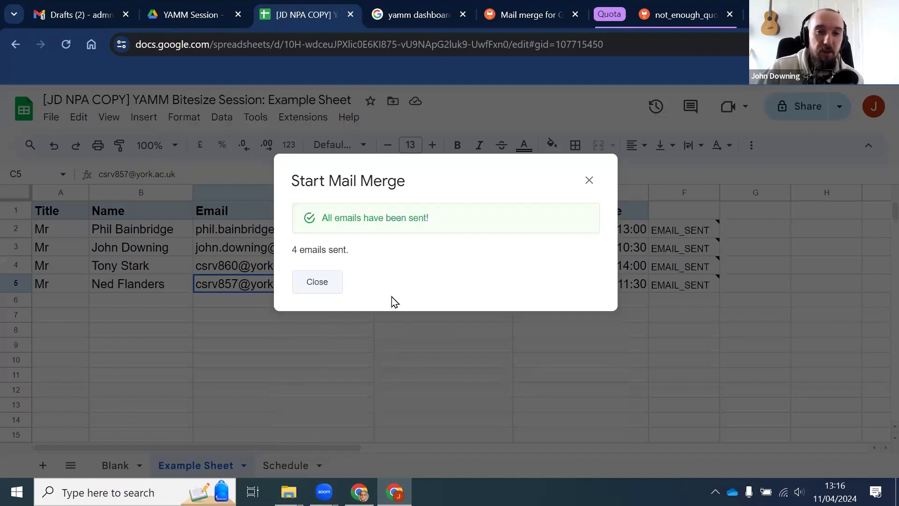
# Step: Close the finished mail merge dialog and examine each recipient's status beside the Appointment Time column and the tracking report
pyautogui.click(312, 286)
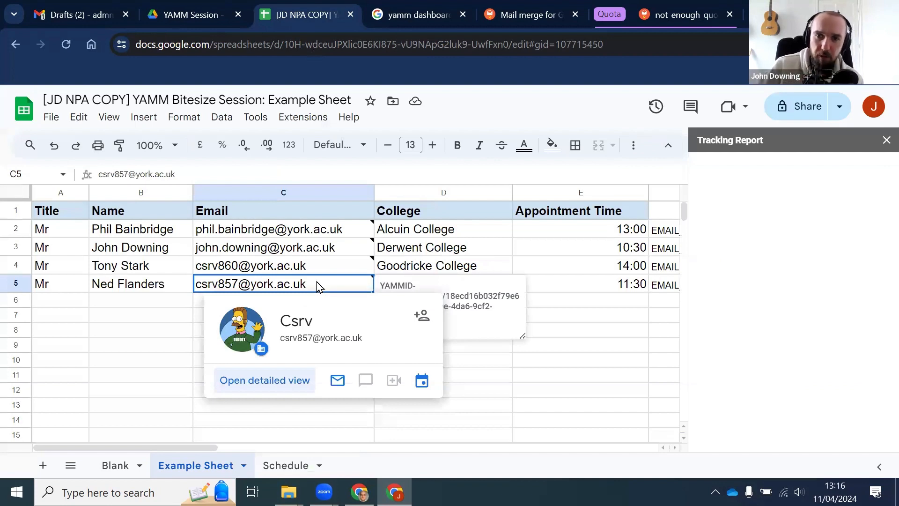
pyautogui.moveTo(216, 448); pyautogui.dragTo(270, 446)
pyautogui.moveTo(503, 230)
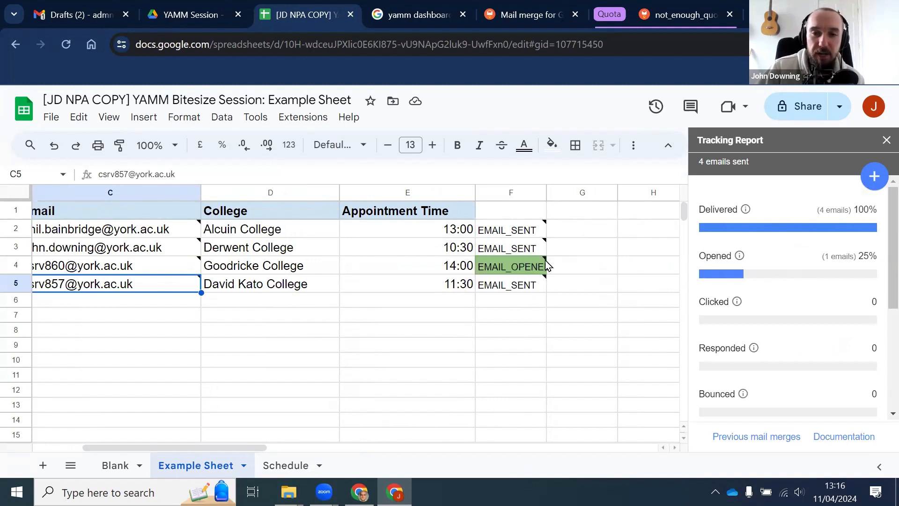
# Step: Examine the tracking report's delivered, opened, clicked, responded, bounced and unsubscribed figures and the last email opened
pyautogui.moveTo(491, 274)
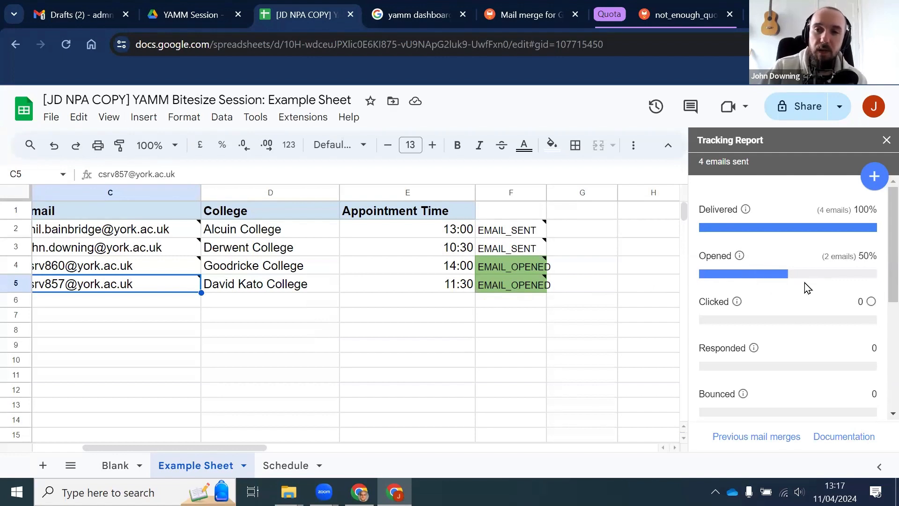
pyautogui.scroll(-1, 879, 256)
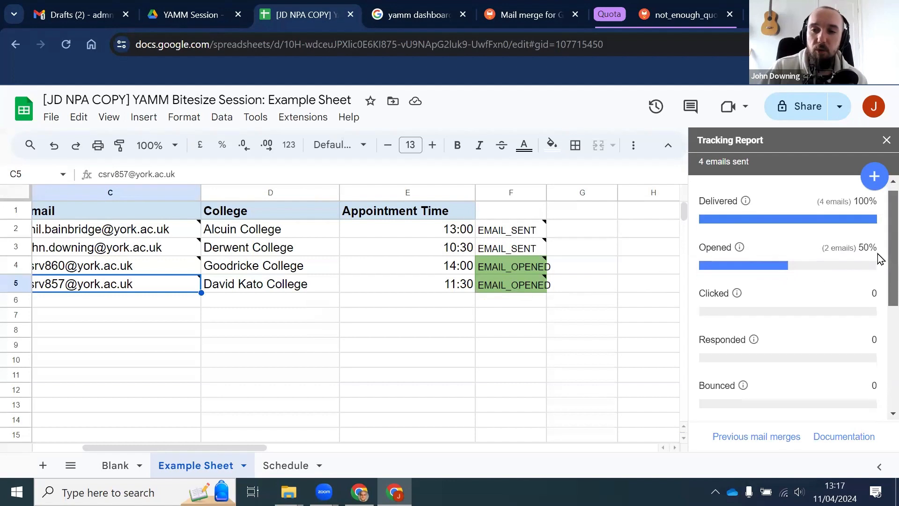
pyautogui.scroll(-2, 879, 262)
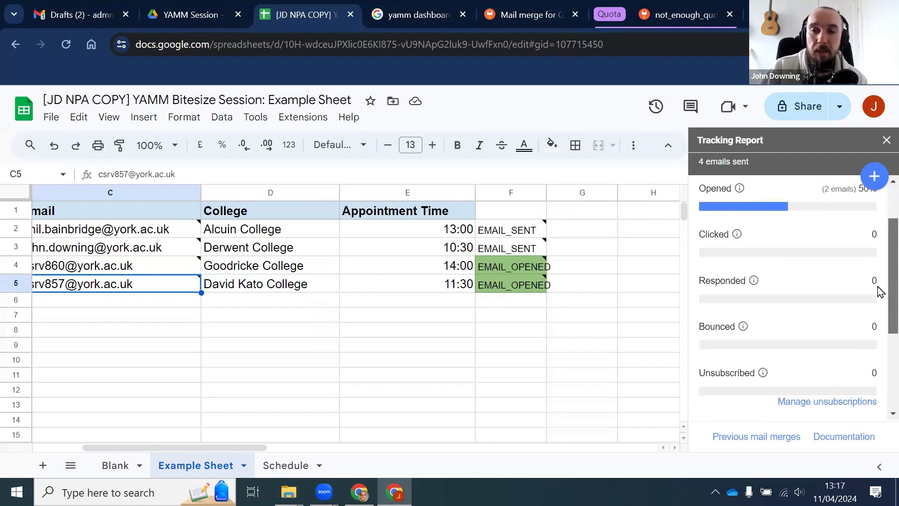
pyautogui.scroll(-1, 879, 290)
pyautogui.moveTo(741, 205)
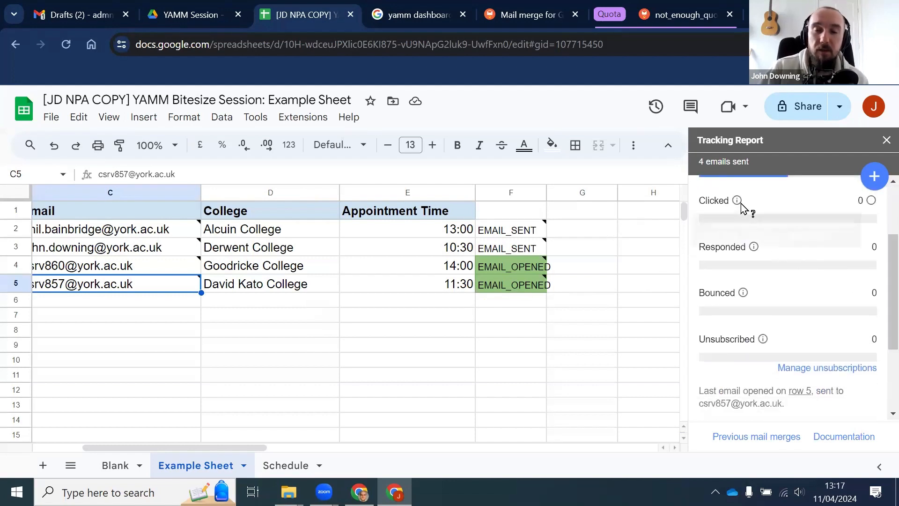
pyautogui.scroll(-1, 789, 279)
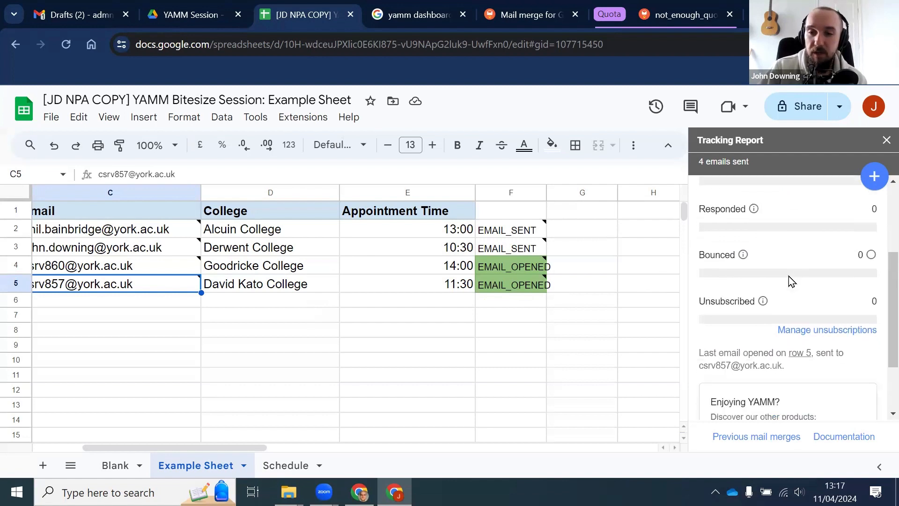
pyautogui.scroll(-1, 790, 281)
pyautogui.moveTo(764, 273)
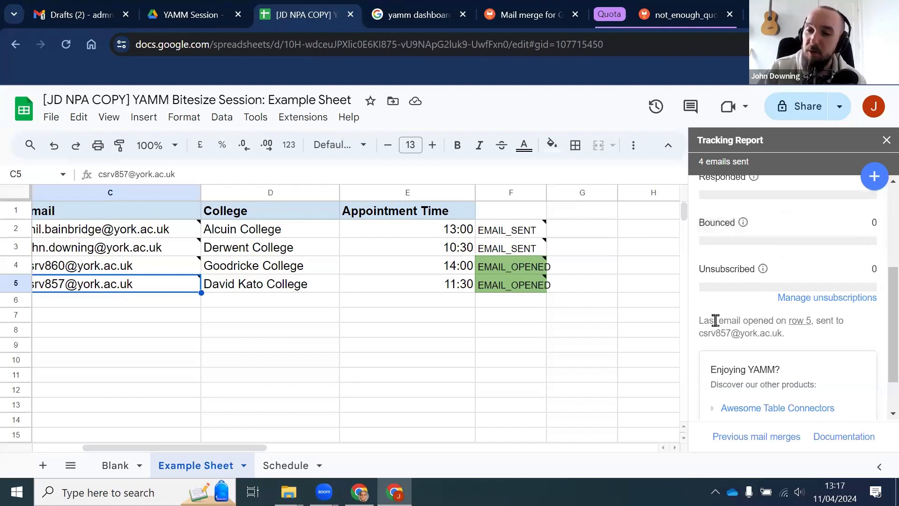
pyautogui.scroll(-2, 723, 289)
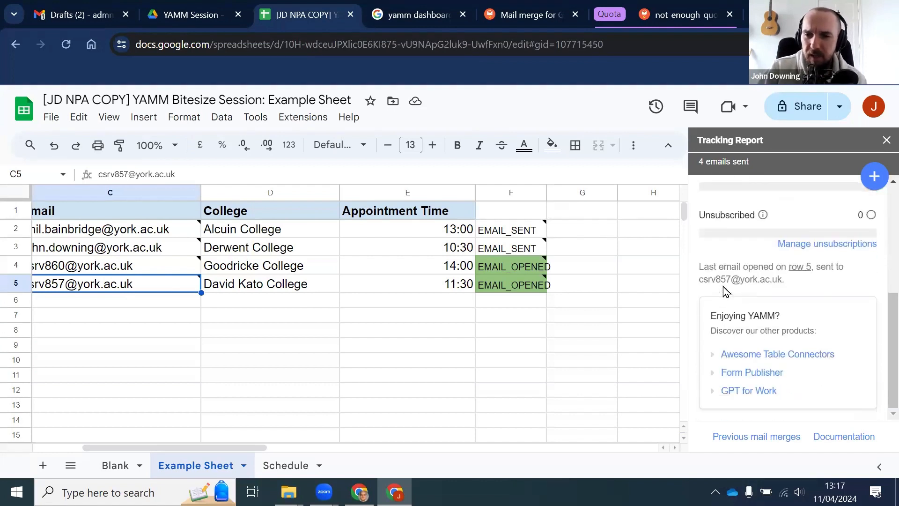
pyautogui.scroll(3, 821, 290)
pyautogui.scroll(2, 827, 297)
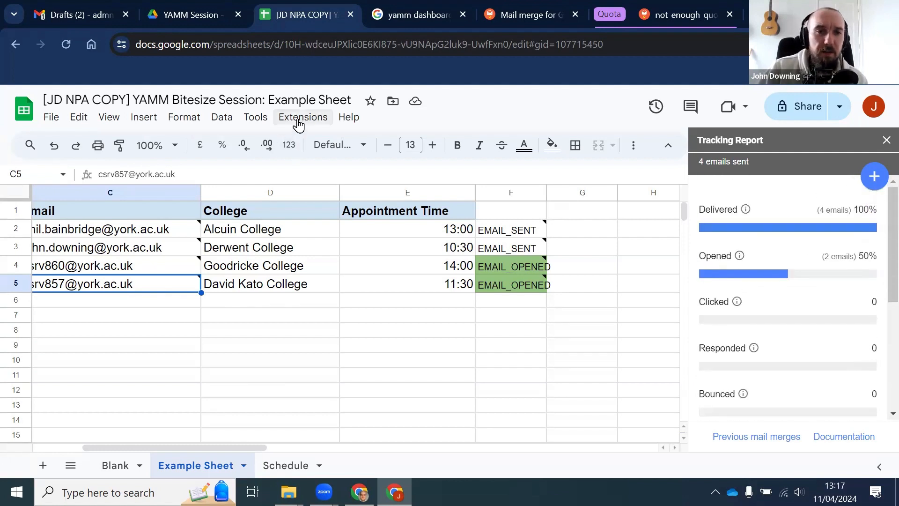
# Step: Locate the Yet Another Mail Merge command that opens the tracking report, without running it
pyautogui.click(328, 117)
pyautogui.moveTo(371, 275)
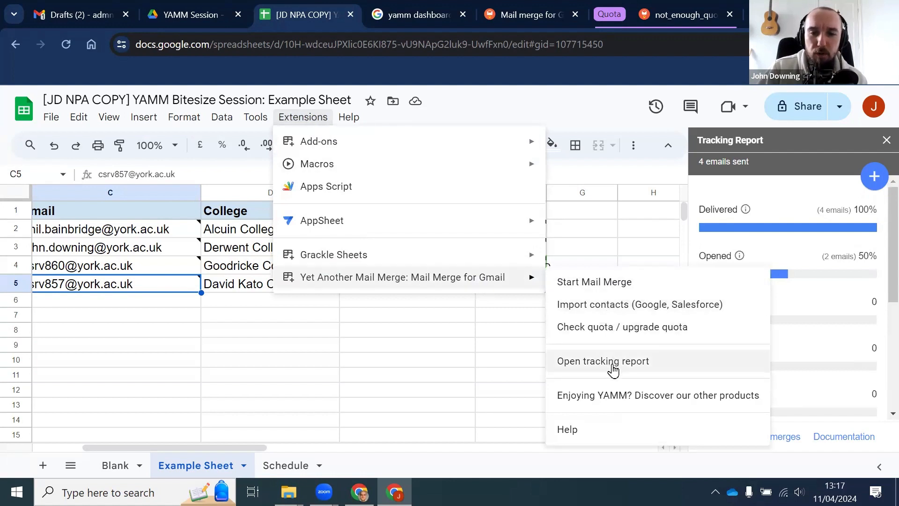
pyautogui.click(770, 151)
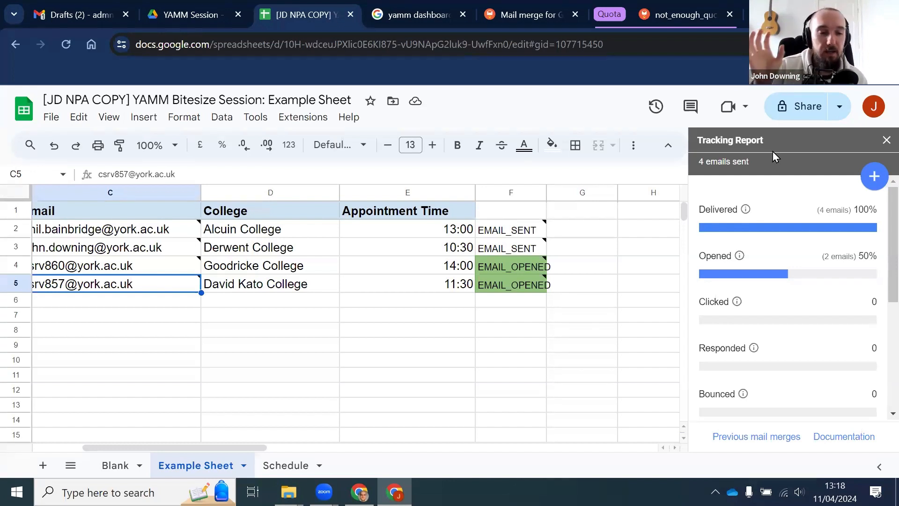
# Step: Open the follow-up campaign options, try the different target groups and choose people who haven't opened
pyautogui.click(875, 178)
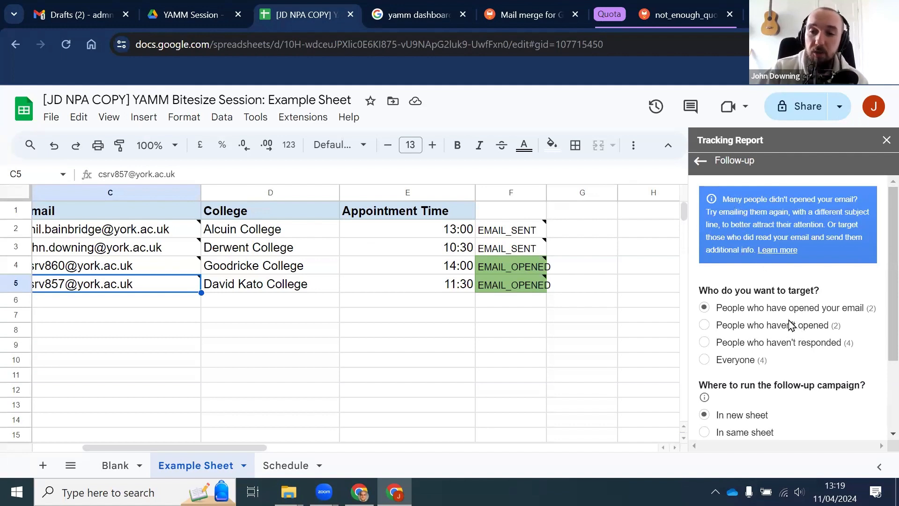
pyautogui.click(745, 361)
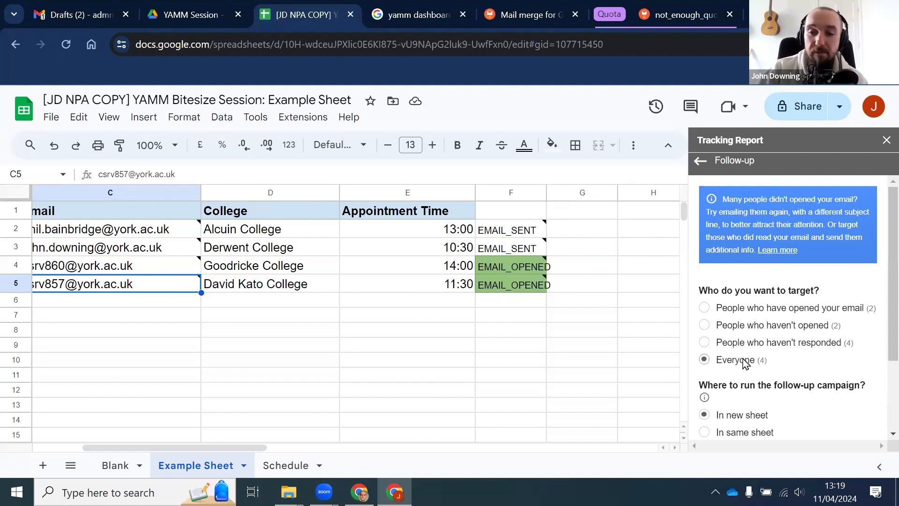
pyautogui.click(777, 309)
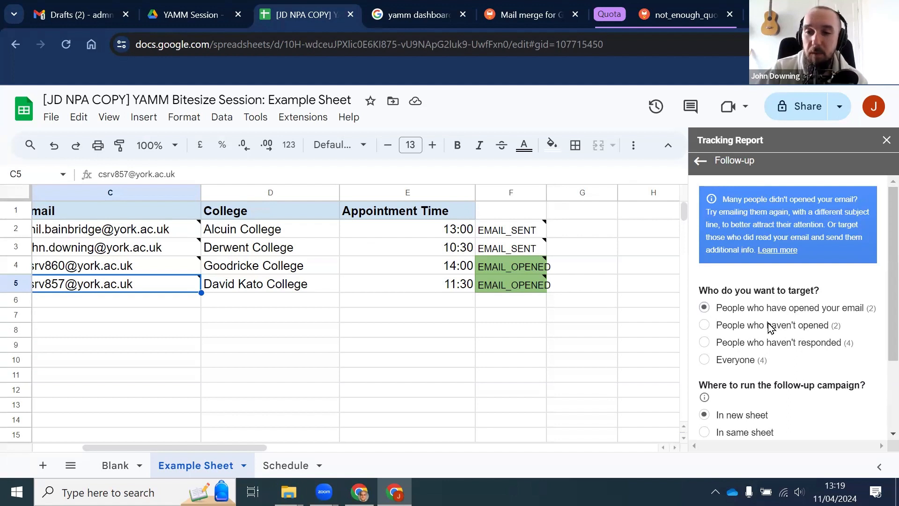
pyautogui.click(769, 328)
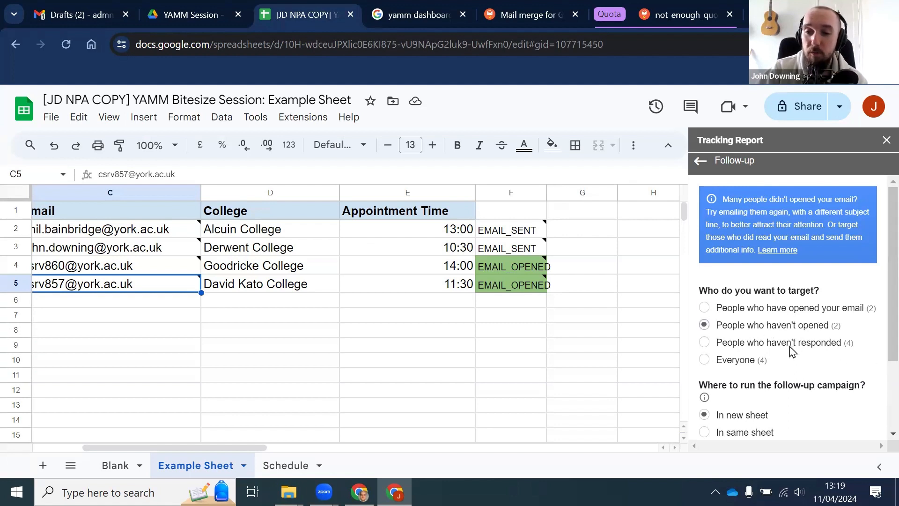
pyautogui.click(790, 346)
pyautogui.click(785, 330)
pyautogui.scroll(-3, 785, 331)
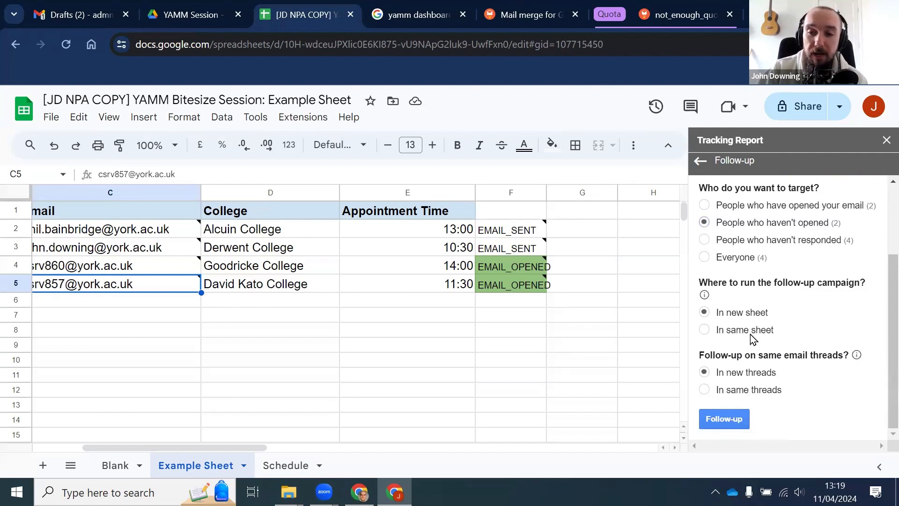
# Step: Try the follow-up's sheet and thread options, choose a new sheet and new threads, and return to the tracking report without sending
pyautogui.click(749, 333)
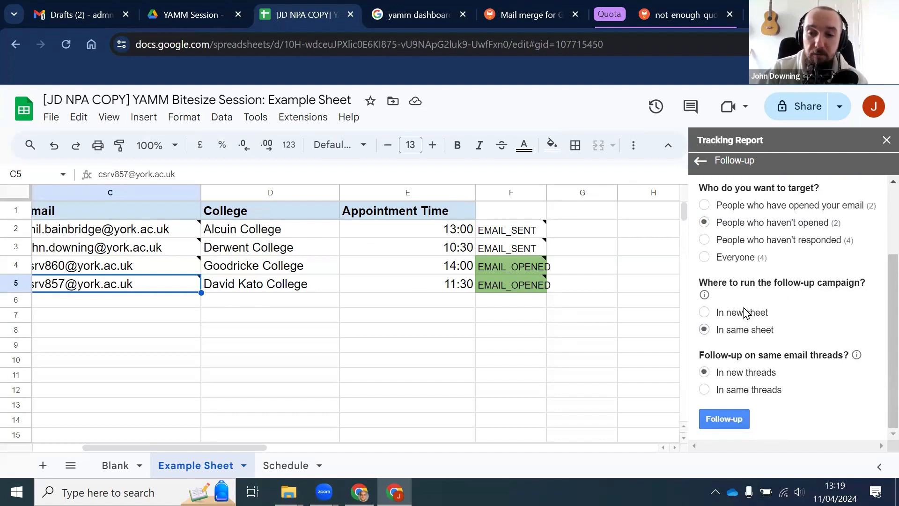
pyautogui.click(744, 312)
pyautogui.click(750, 391)
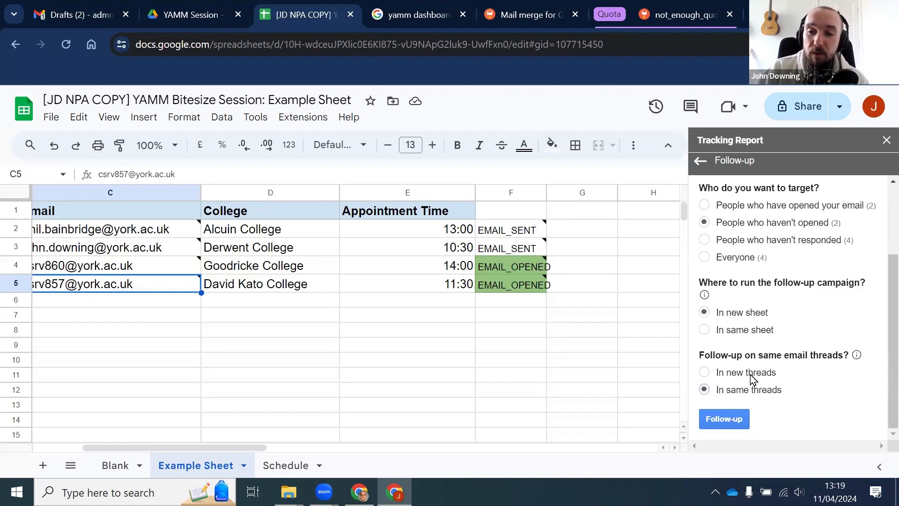
pyautogui.click(750, 374)
pyautogui.click(755, 389)
pyautogui.click(758, 373)
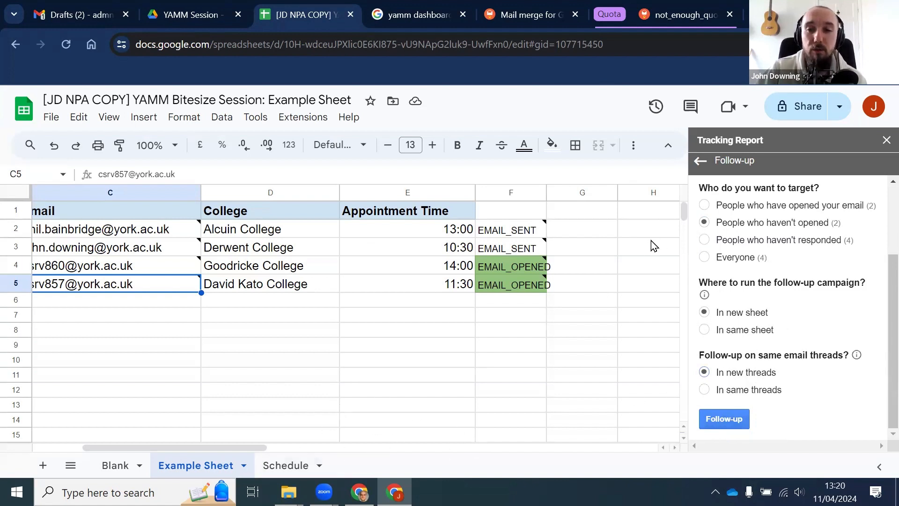
pyautogui.scroll(3, 824, 346)
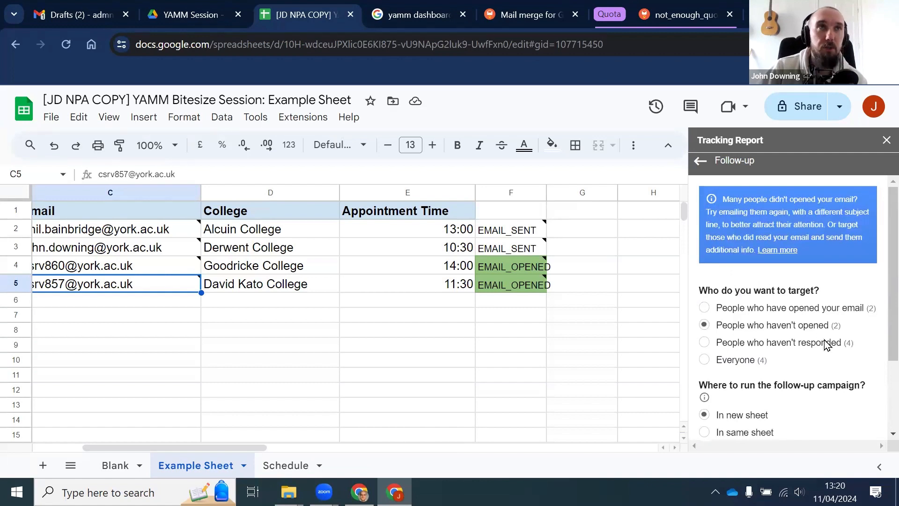
pyautogui.click(698, 164)
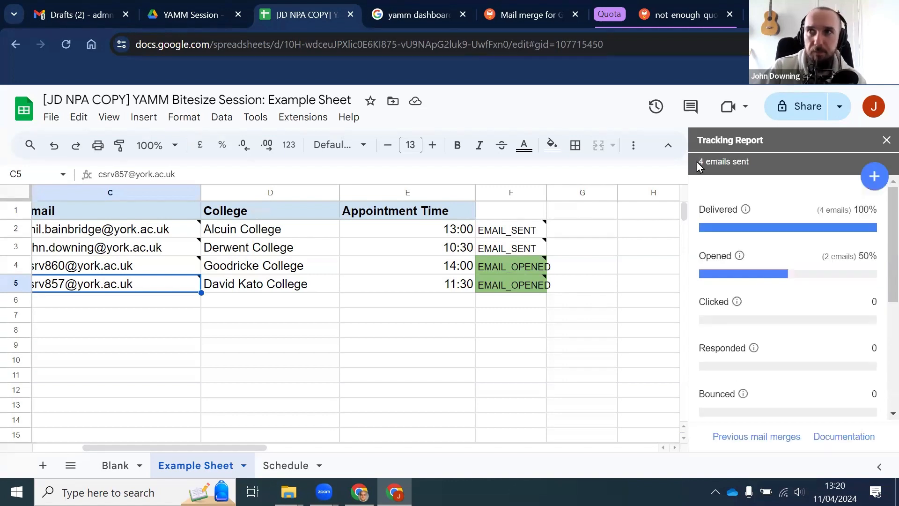
# Step: Close the tracking report and check the notes on the recipients' merge statuses in column F
pyautogui.click(886, 140)
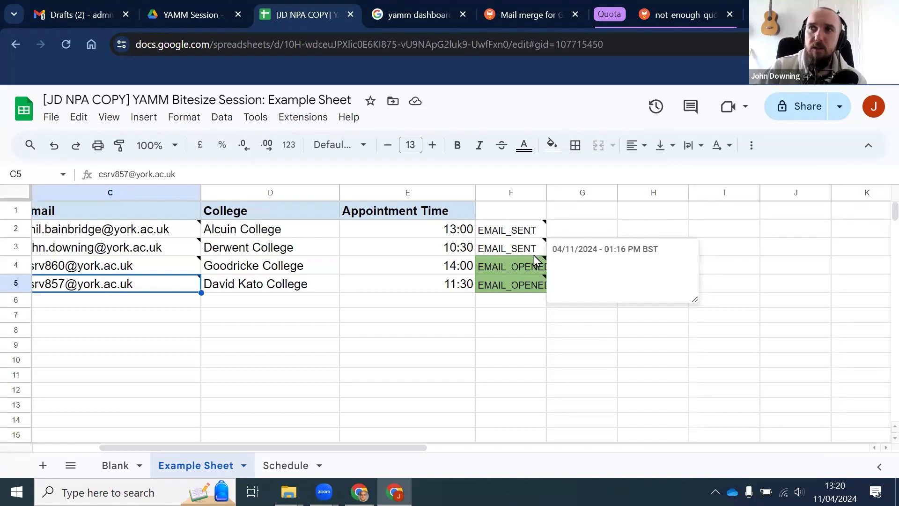
pyautogui.moveTo(515, 265)
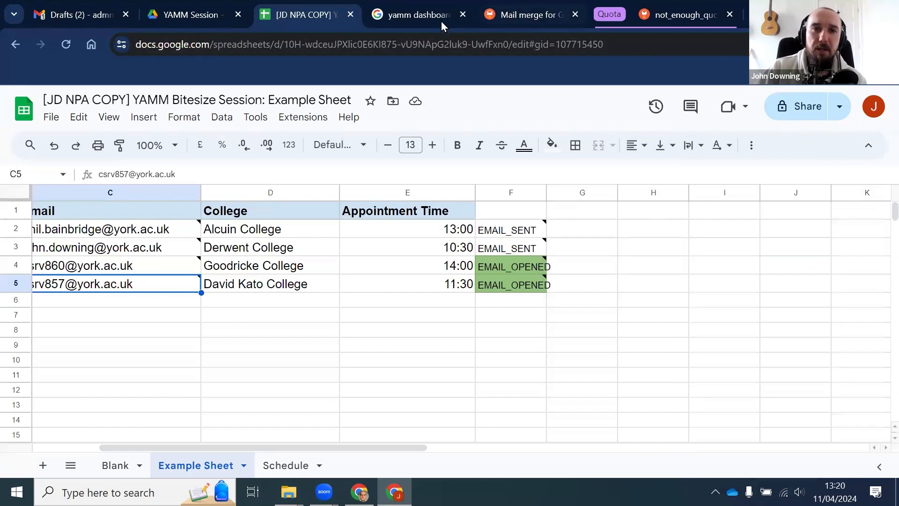
pyautogui.click(281, 116)
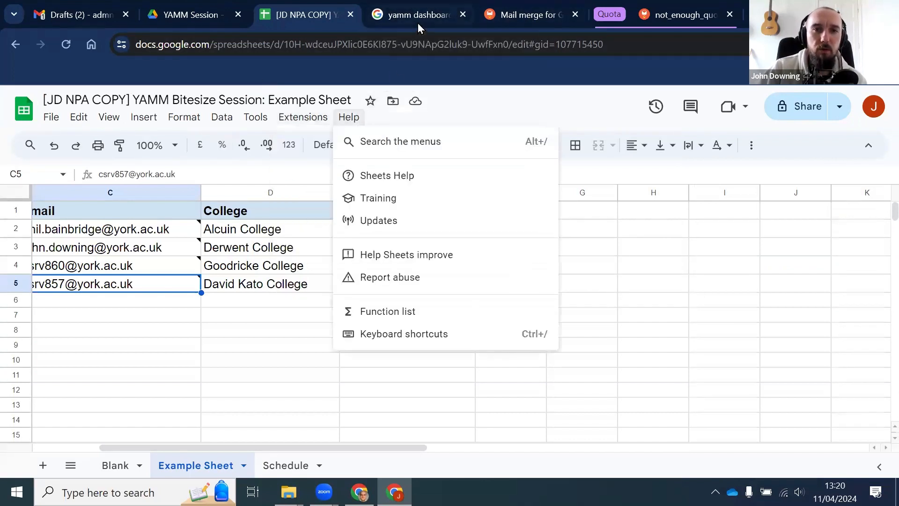
# Step: Switch to the Mail merge for Gmail website and sign in to the YAMM dashboard
pyautogui.click(417, 24)
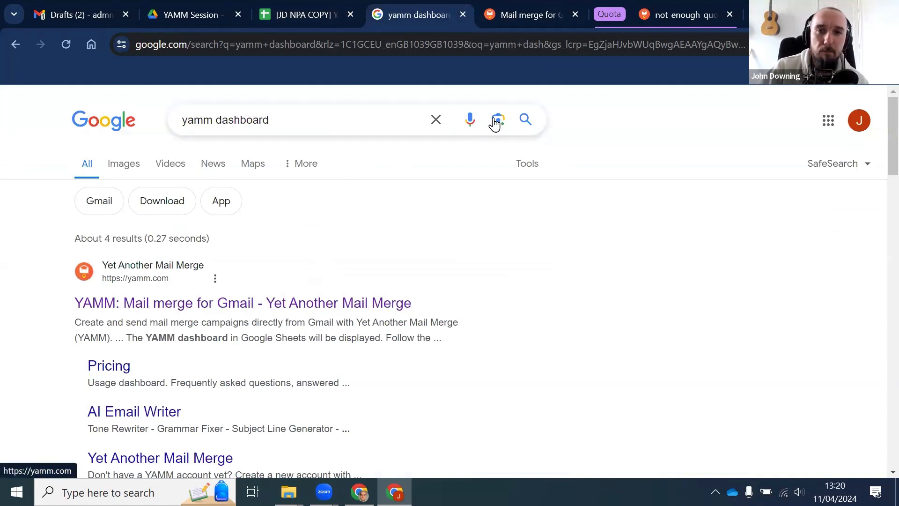
pyautogui.click(529, 13)
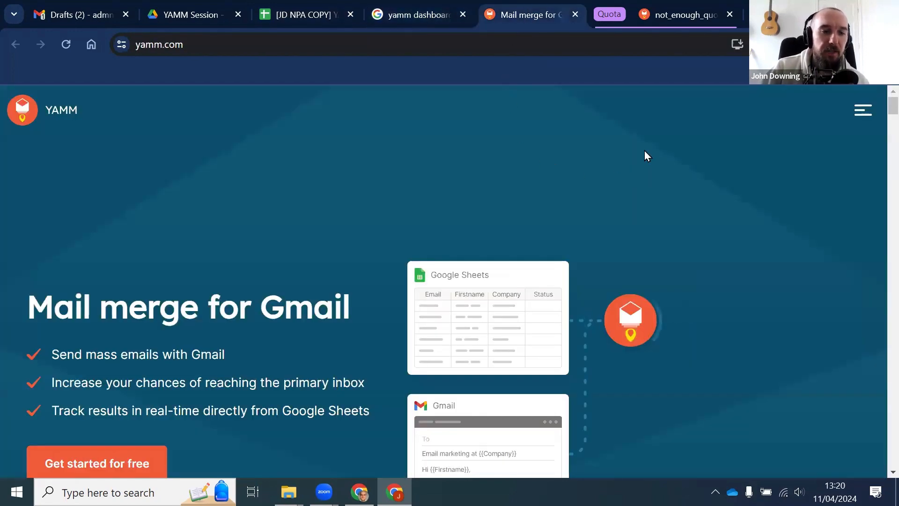
pyautogui.scroll(-2, 660, 150)
pyautogui.scroll(-4, 191, 333)
pyautogui.scroll(2, 145, 321)
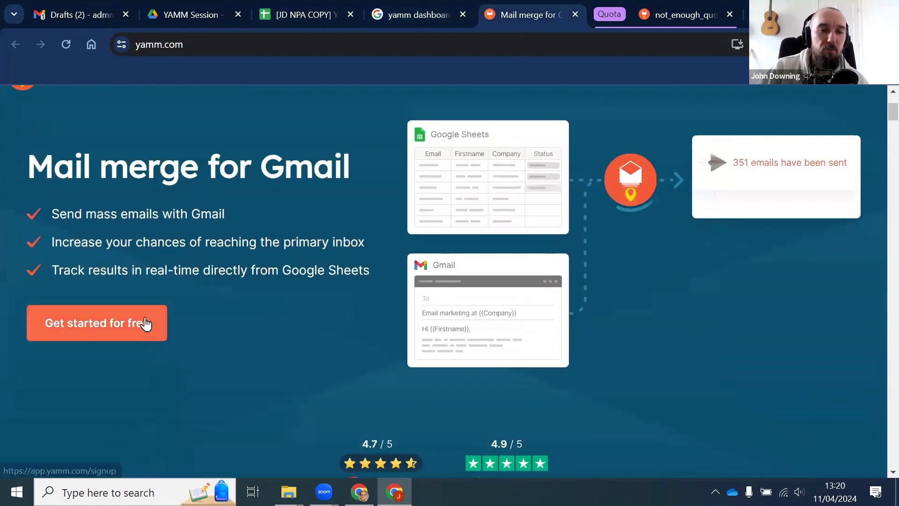
pyautogui.scroll(4, 697, 245)
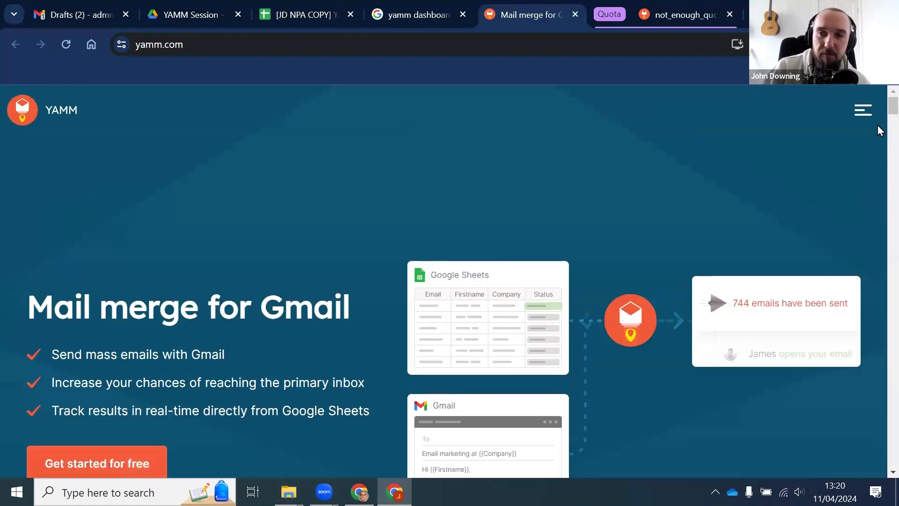
pyautogui.click(861, 110)
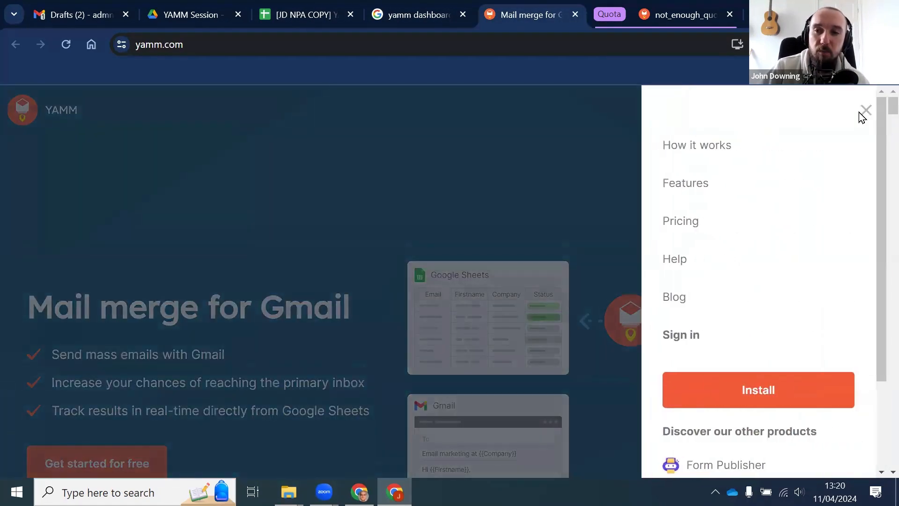
pyautogui.click(688, 337)
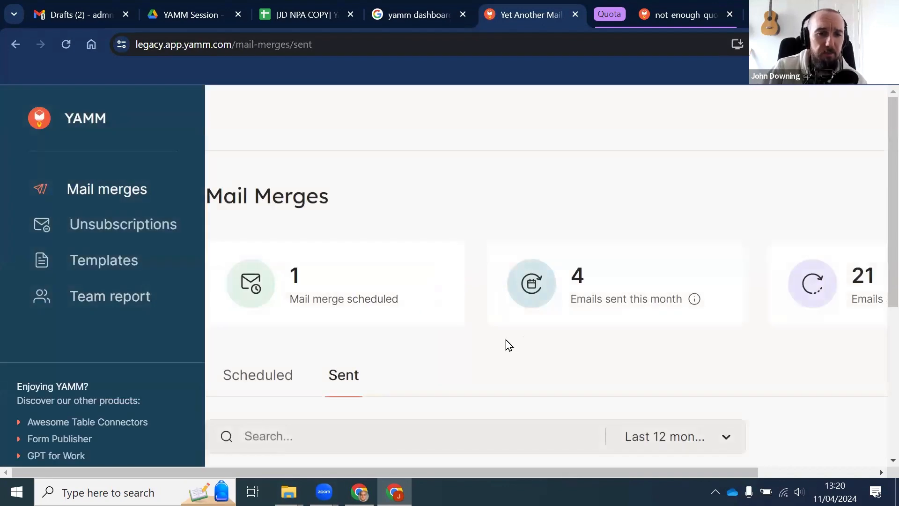
# Step: Examine the detailed mail results of the Example Sheet merge sent on Apr. 11, and close its details
pyautogui.moveTo(879, 175); pyautogui.dragTo(879, 335)
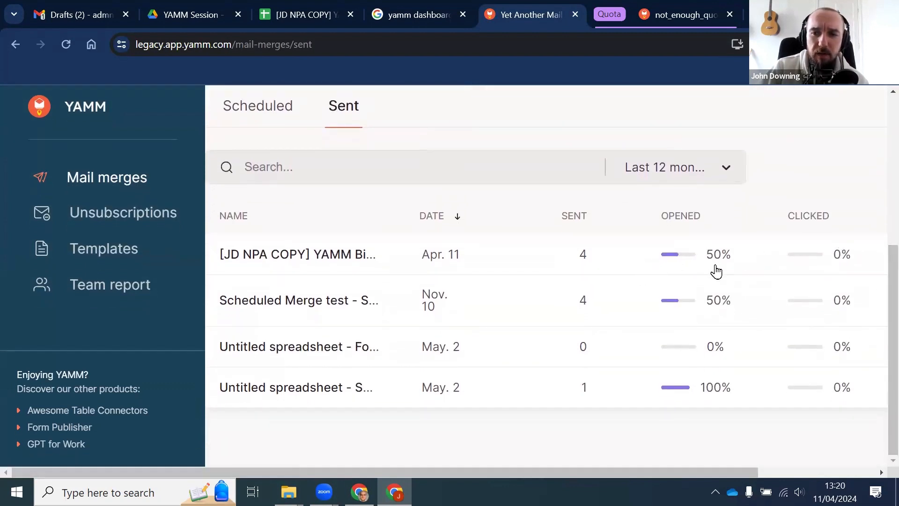
pyautogui.click(717, 269)
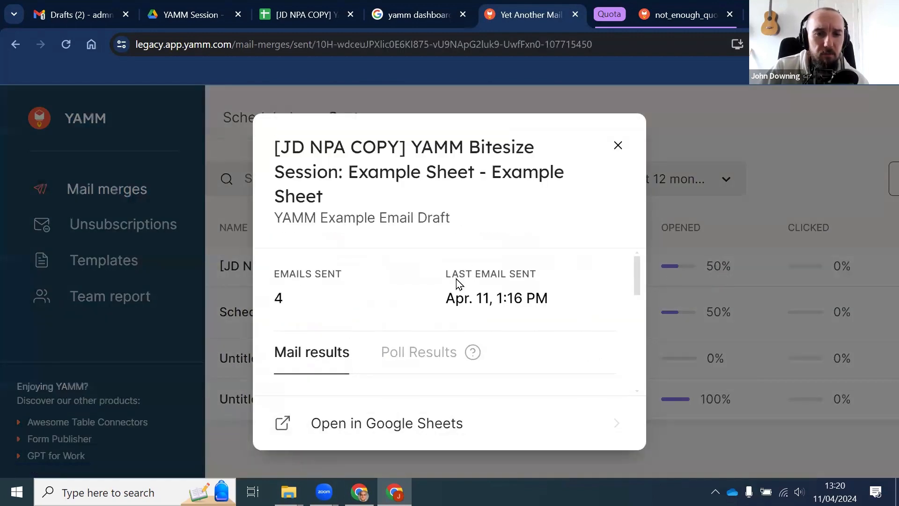
pyautogui.scroll(-2, 436, 285)
pyautogui.click(423, 283)
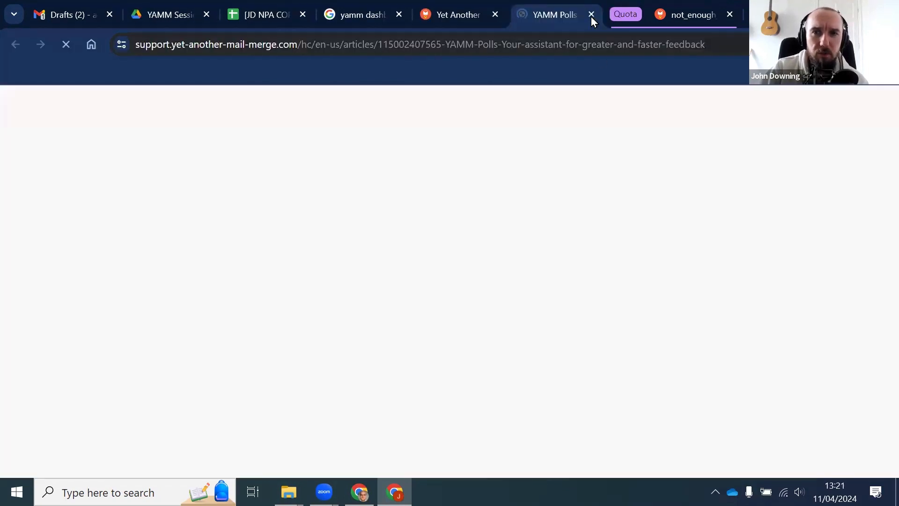
pyautogui.click(590, 15)
pyautogui.scroll(-5, 445, 323)
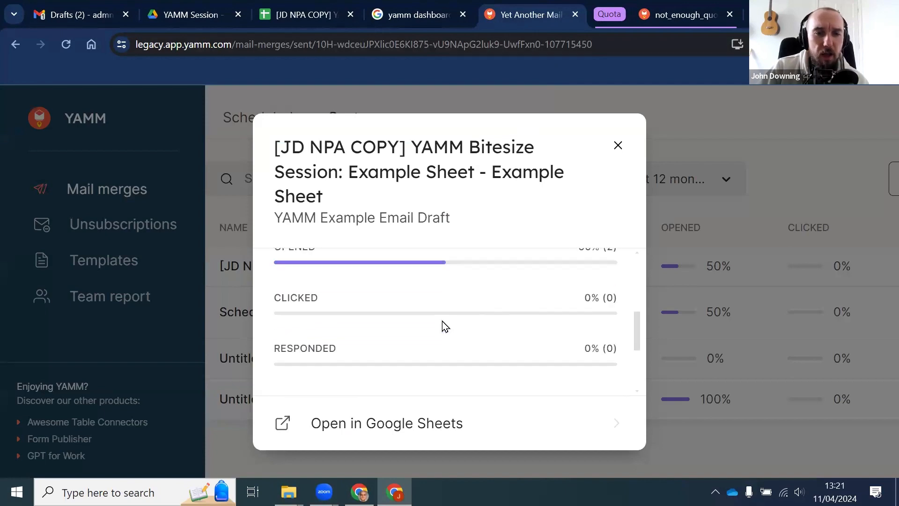
pyautogui.scroll(-2, 518, 347)
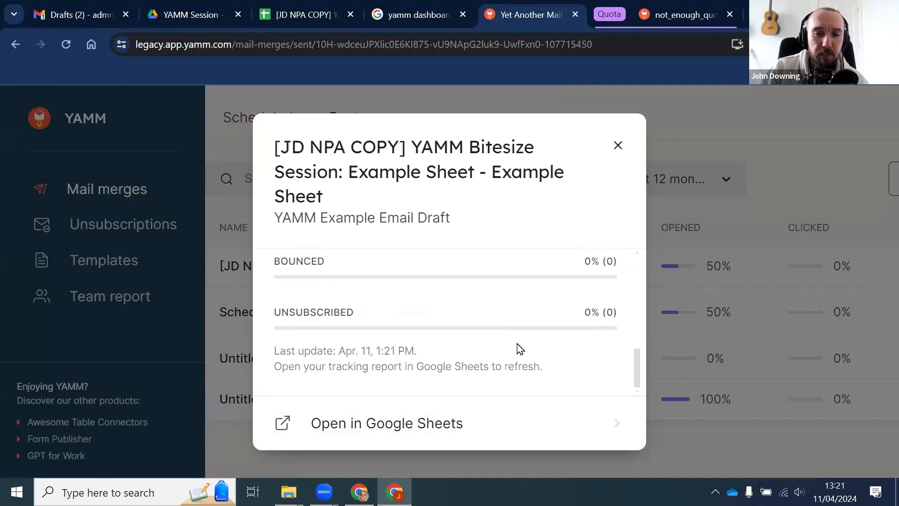
pyautogui.click(617, 146)
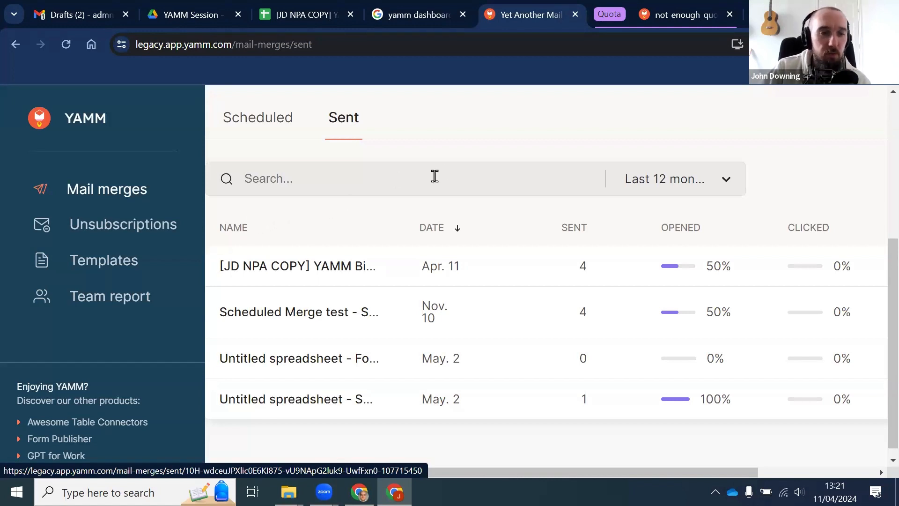
# Step: Cancel the scheduled mail merge Scheduled Merge test - Sheet1, set for delivery on Apr. 12 at 11:00 AM
pyautogui.click(265, 124)
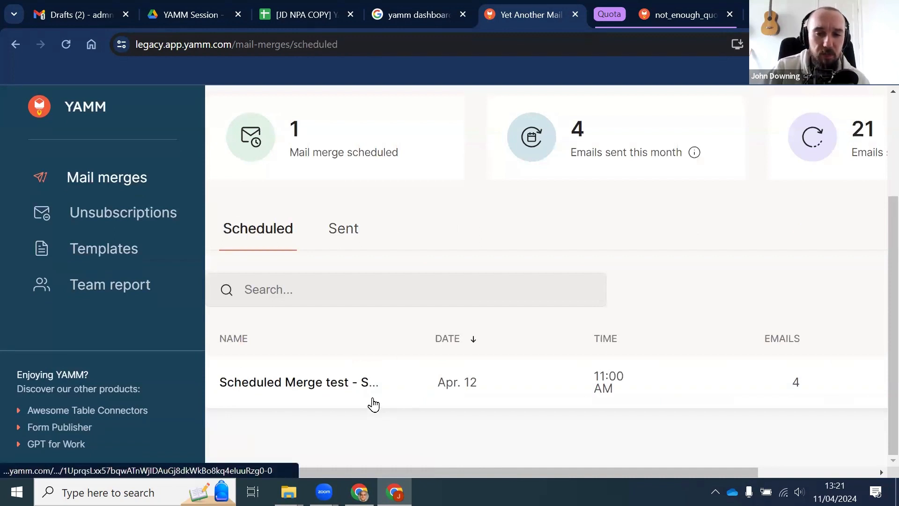
pyautogui.moveTo(447, 472); pyautogui.dragTo(429, 457)
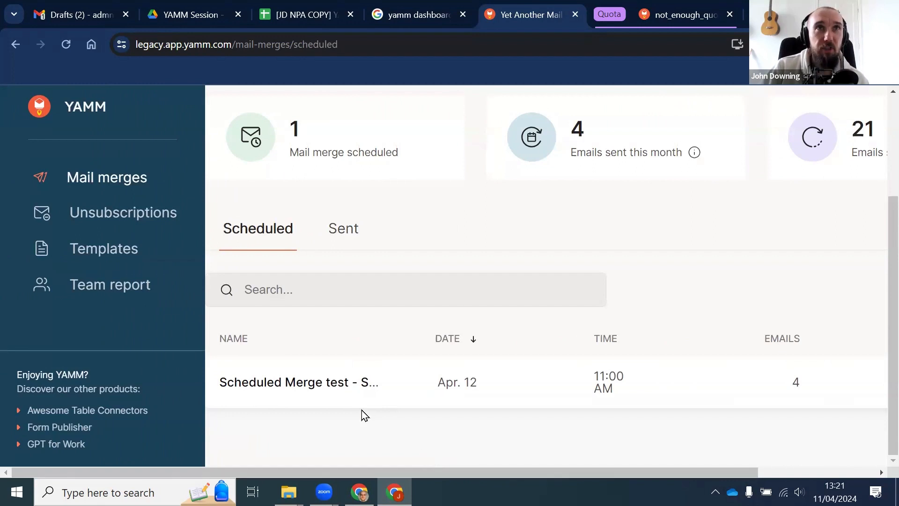
pyautogui.click(317, 390)
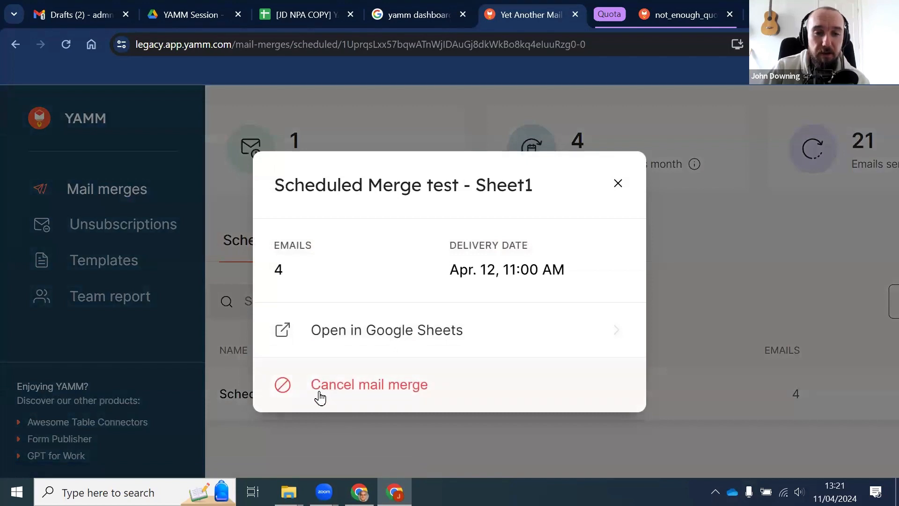
pyautogui.click(318, 397)
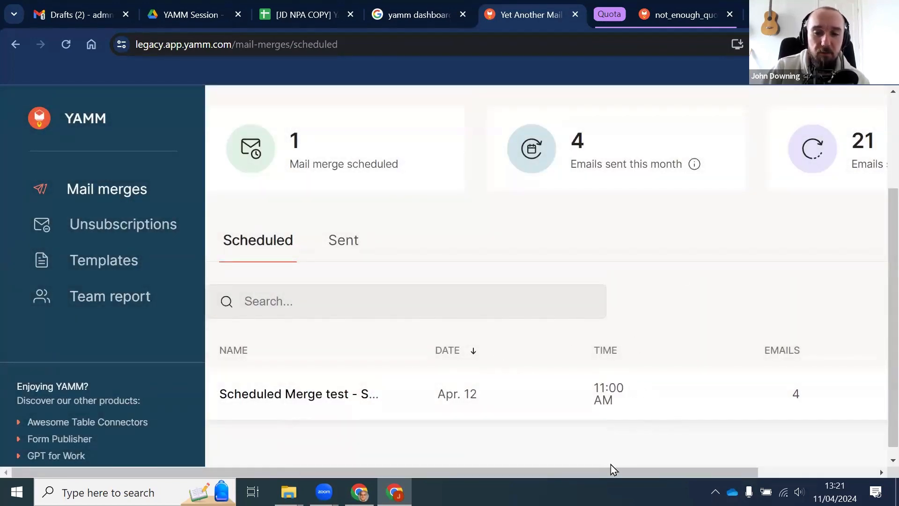
pyautogui.hscroll(3, 602, 474)
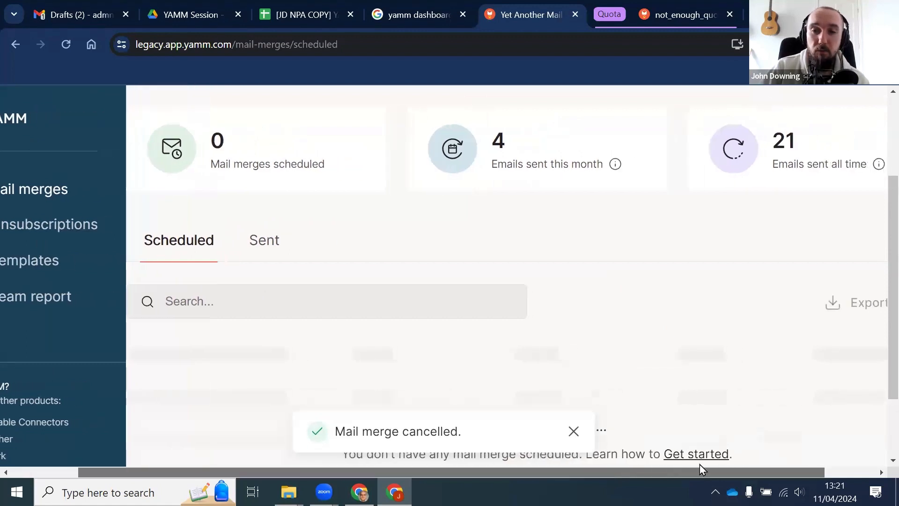
pyautogui.hscroll(-3, 648, 461)
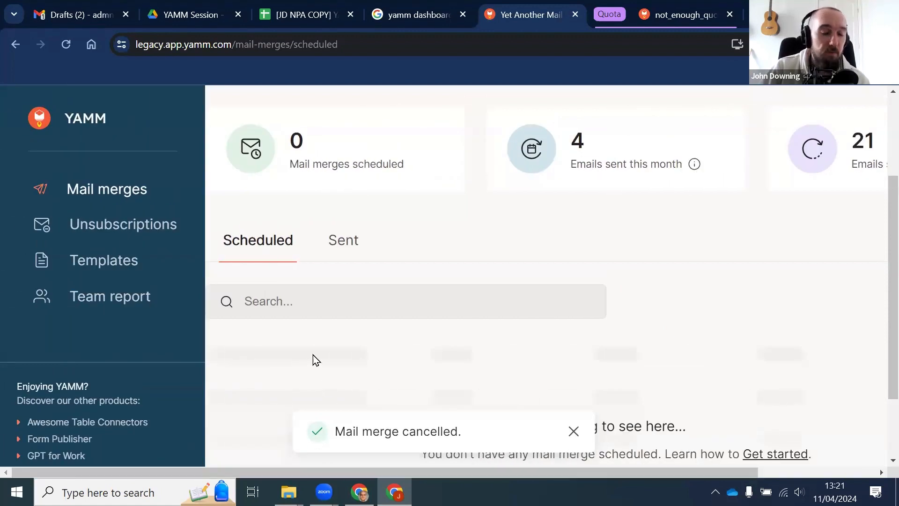
# Step: Look at the Unsubscriptions page and browse the ready-made email templates in the YAMM dashboard
pyautogui.click(77, 227)
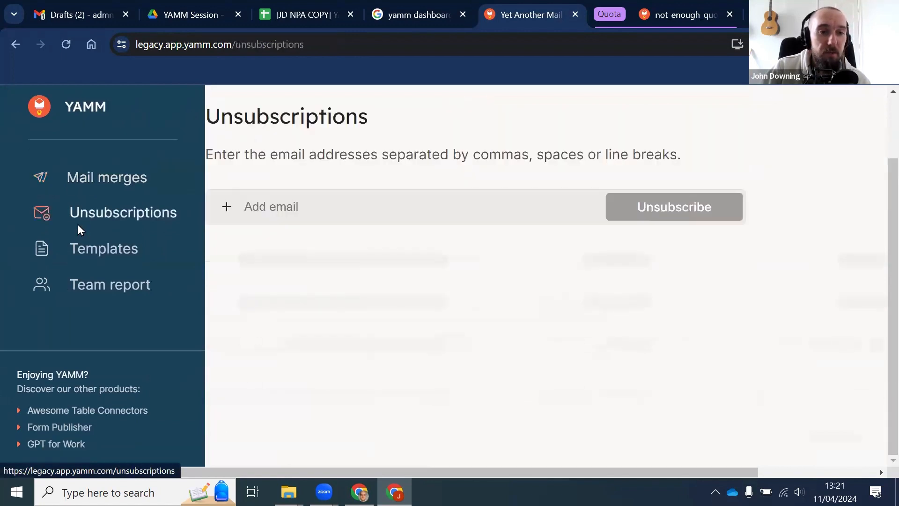
pyautogui.click(100, 259)
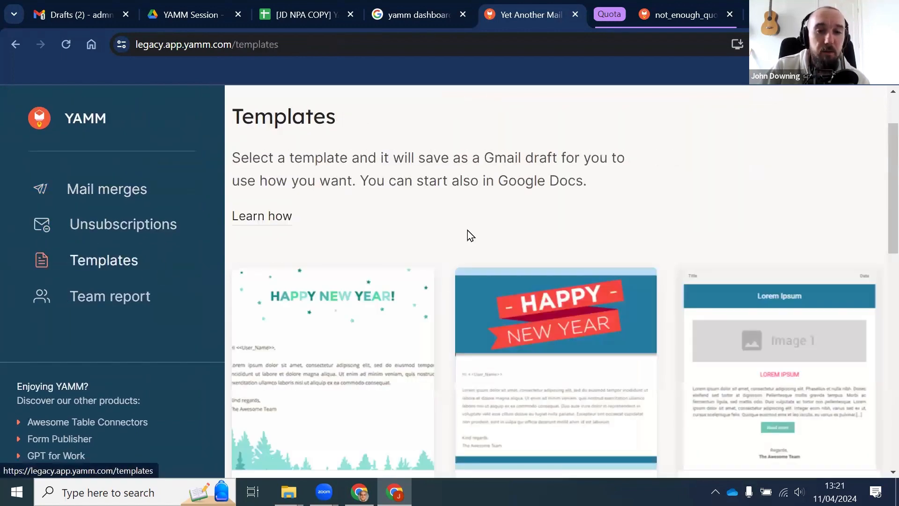
pyautogui.scroll(-3, 487, 261)
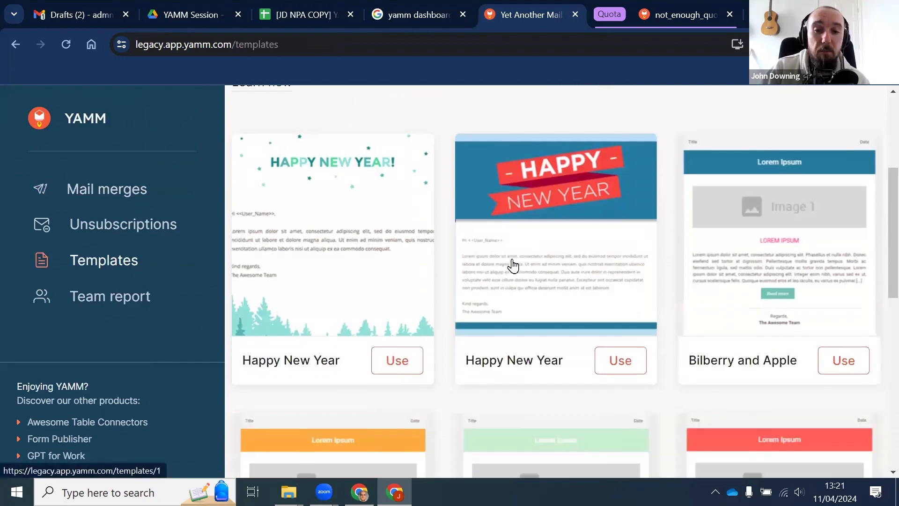
pyautogui.scroll(-6, 514, 265)
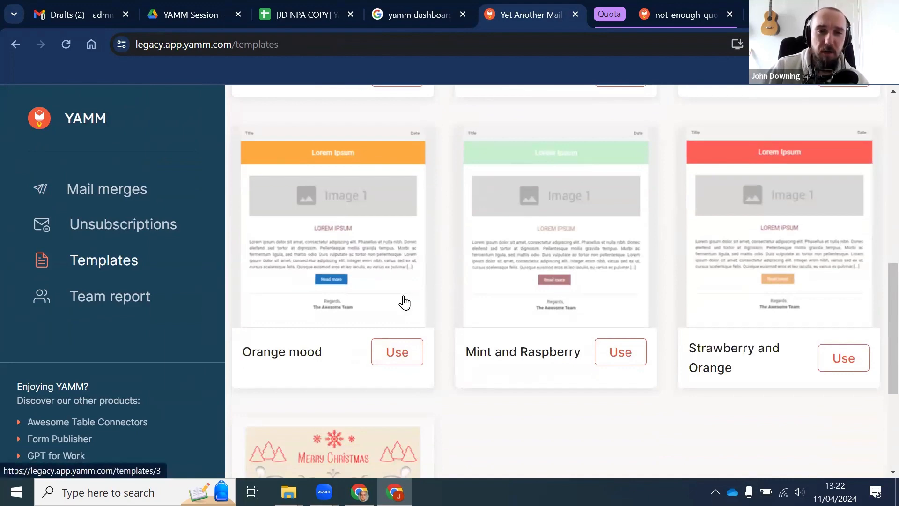
pyautogui.scroll(2, 405, 302)
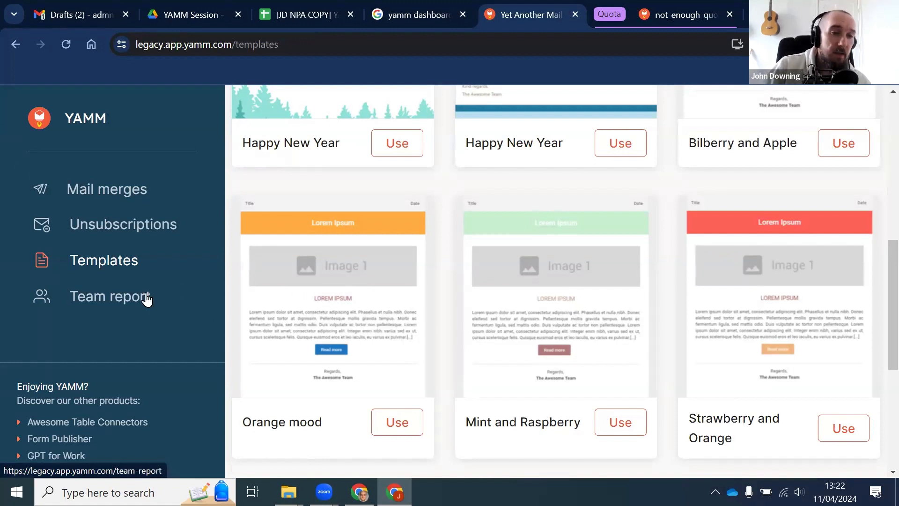
pyautogui.scroll(-1, 133, 308)
pyautogui.scroll(-1, 133, 309)
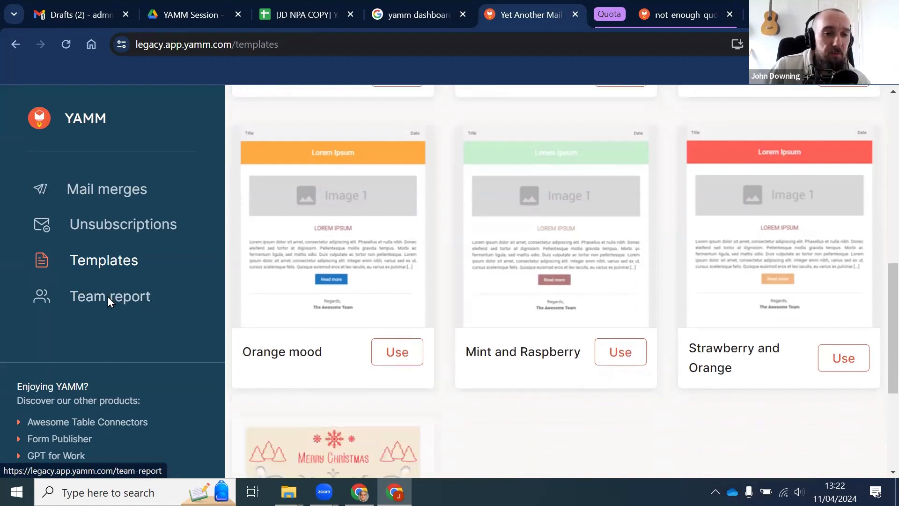
# Step: Examine the dashboard's team report on YAMM usage across the domain
pyautogui.click(108, 296)
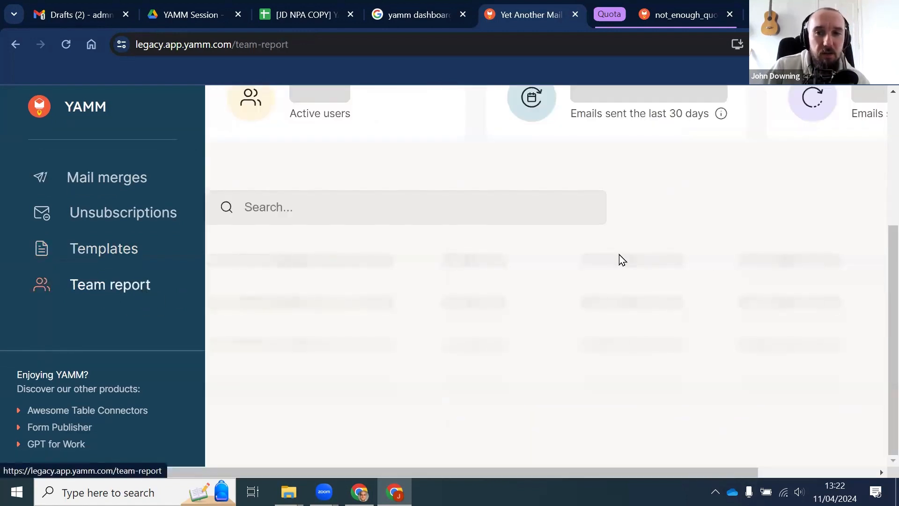
pyautogui.scroll(2, 383, 260)
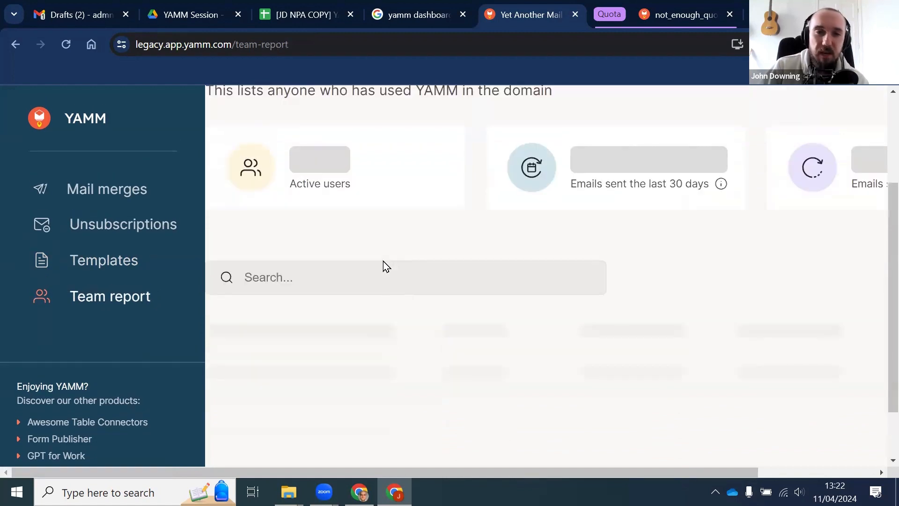
pyautogui.scroll(-1, 384, 259)
pyautogui.scroll(-1, 384, 260)
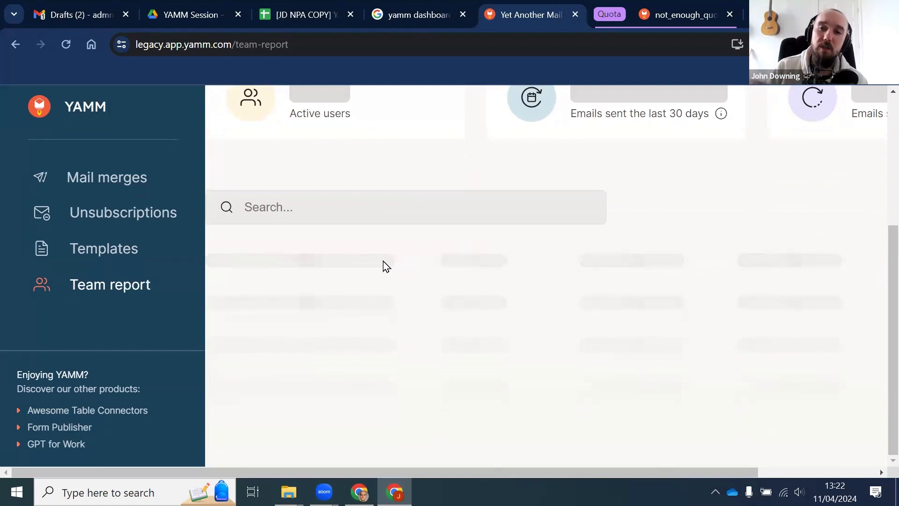
pyautogui.scroll(1, 407, 263)
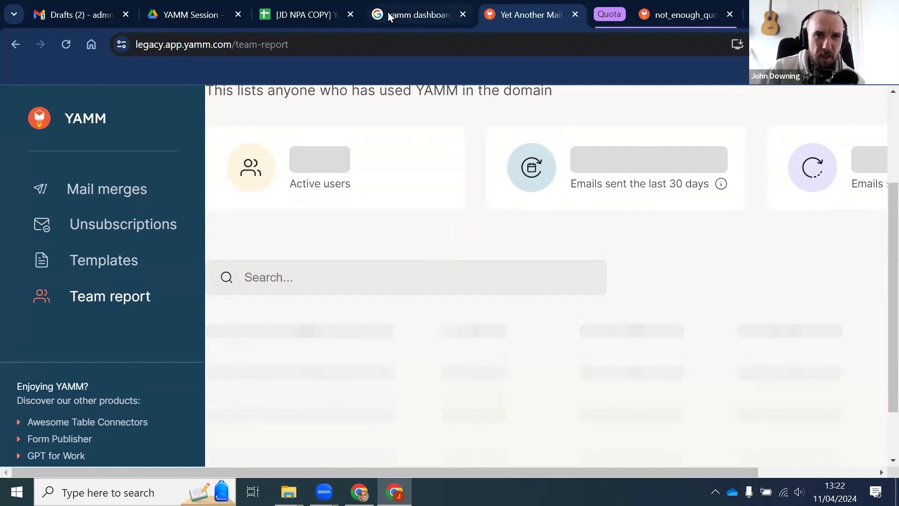
# Step: View the not-enough-quota example, return to the Example Sheet in Google Sheets and start a new mail merge campaign with the same recipients
pyautogui.click(698, 16)
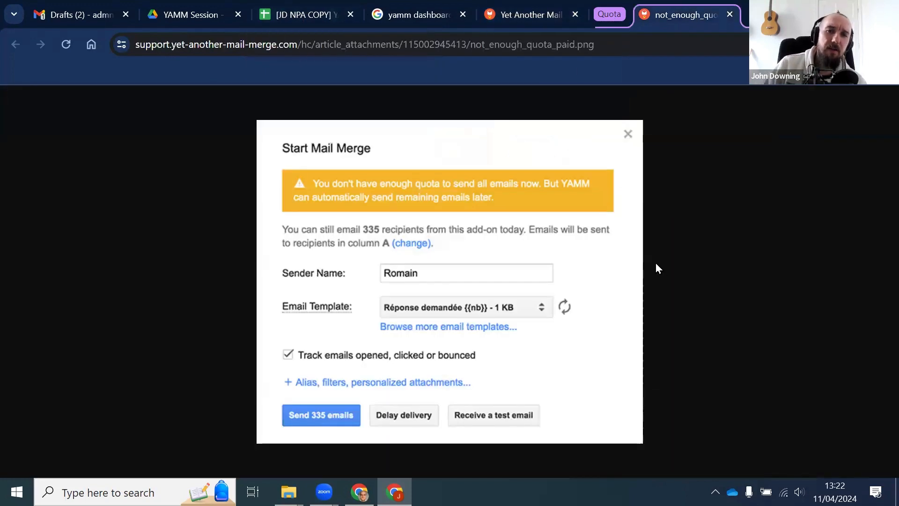
pyautogui.click(318, 20)
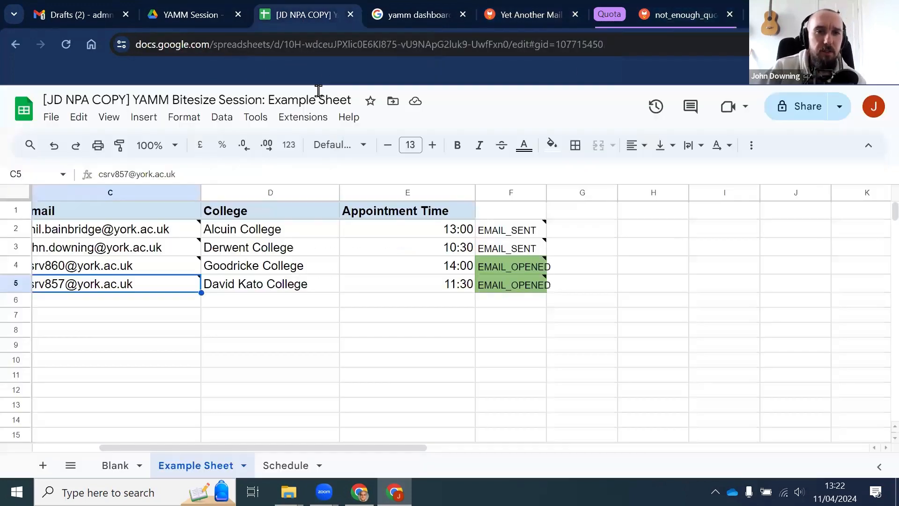
pyautogui.click(296, 119)
pyautogui.moveTo(393, 281)
pyautogui.click(597, 282)
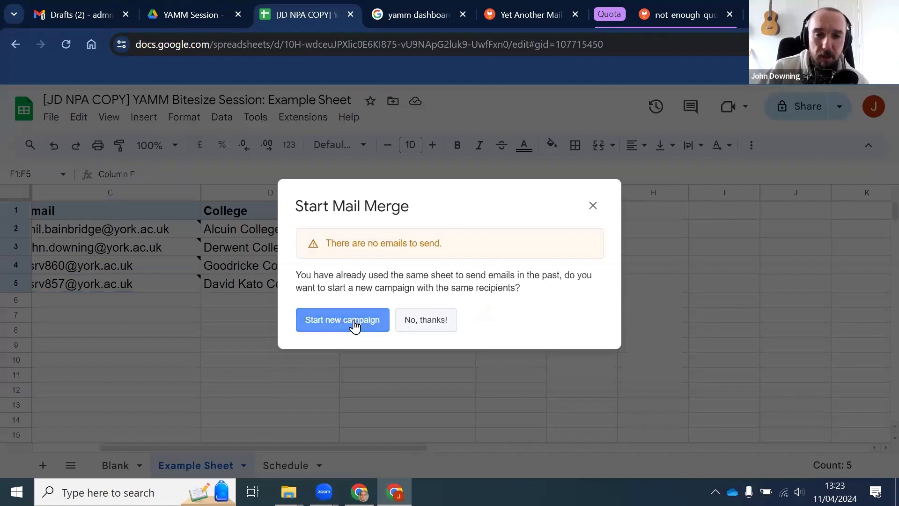
pyautogui.click(358, 323)
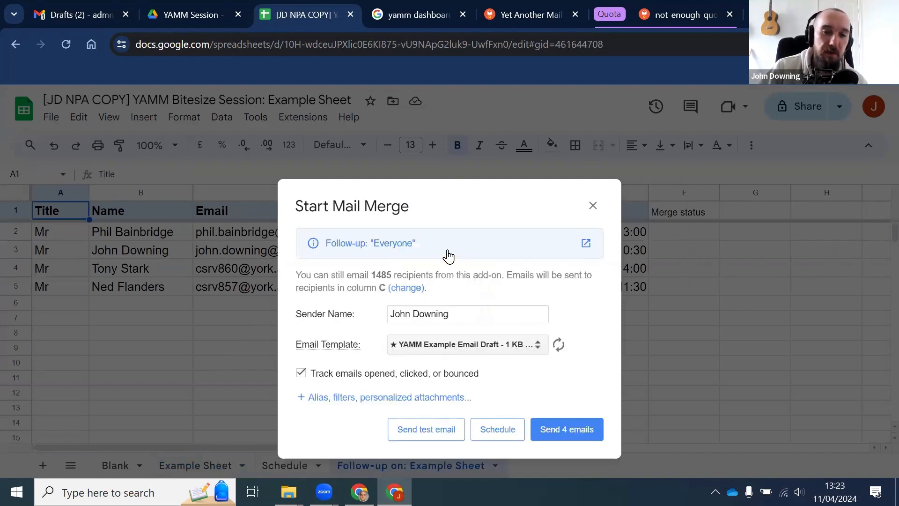
# Step: Check the remaining recipient quota in the mail merge dialog and compare it with the not-enough-quota example
pyautogui.doubleClick(381, 275)
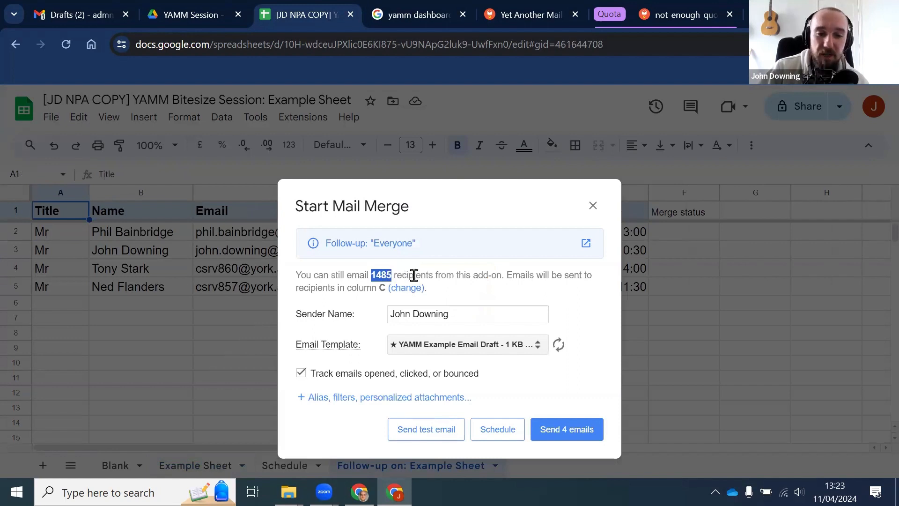
pyautogui.click(473, 290)
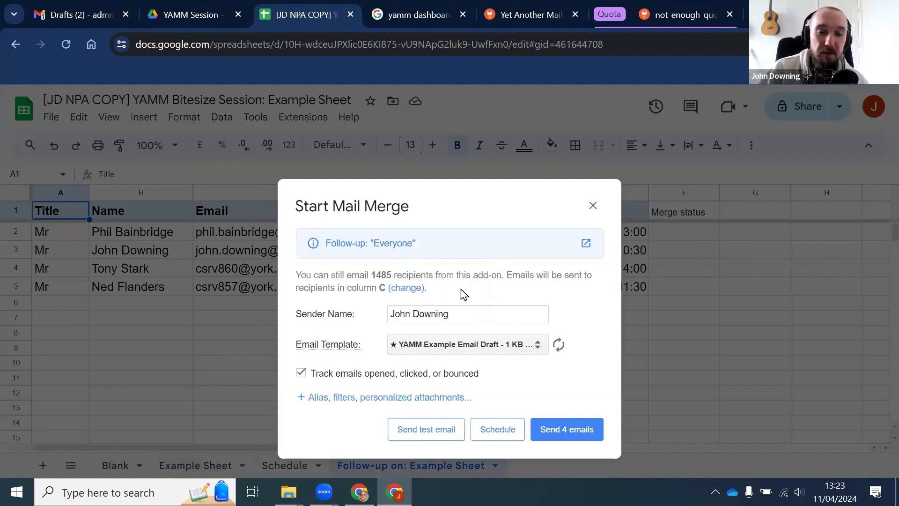
pyautogui.doubleClick(379, 277)
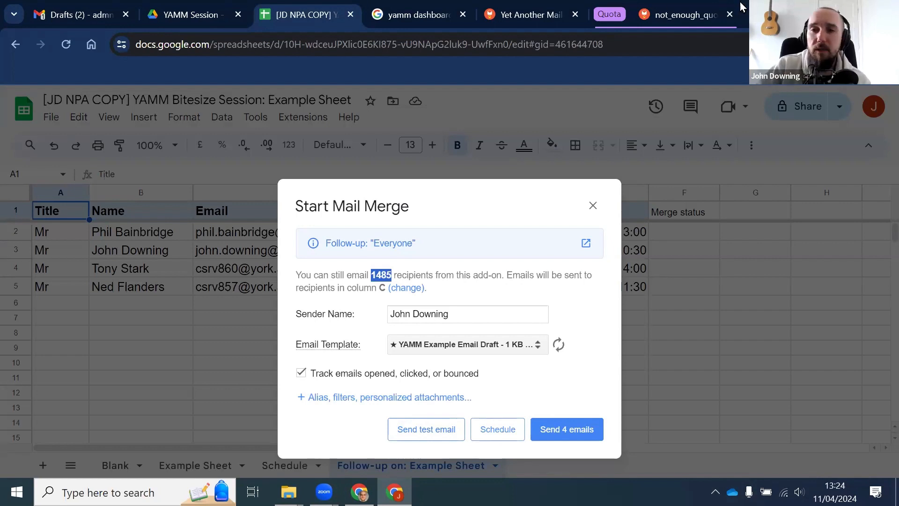
pyautogui.click(703, 14)
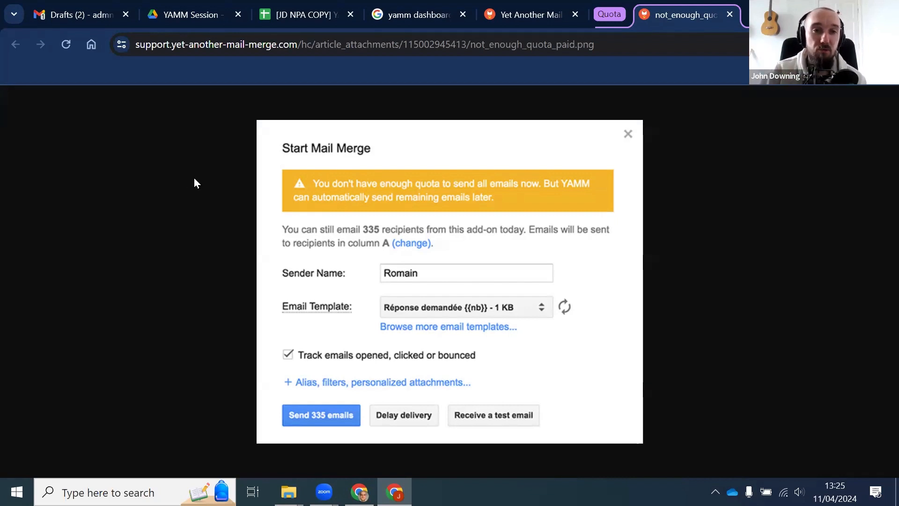
pyautogui.click(313, 19)
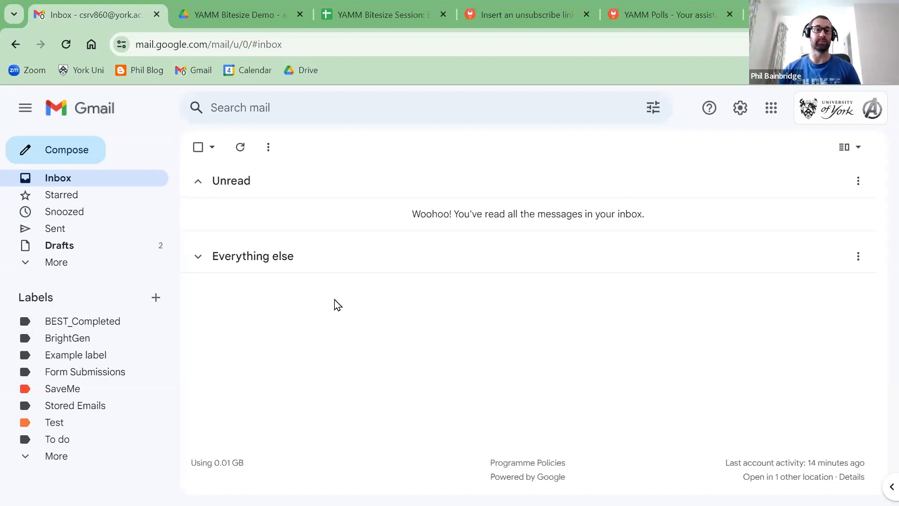
# Step: Check which Google account is signed in to Gmail and open the Accounts section of Gmail's full settings
pyautogui.click(856, 113)
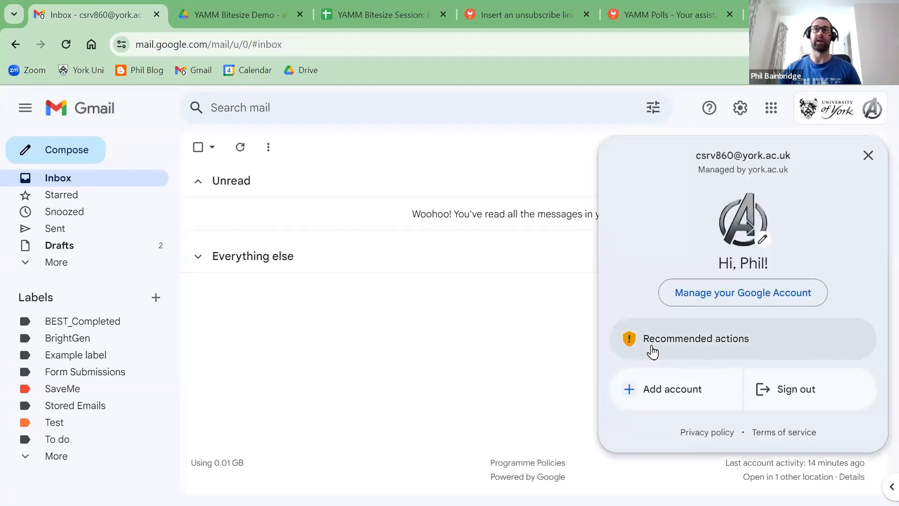
pyautogui.click(438, 331)
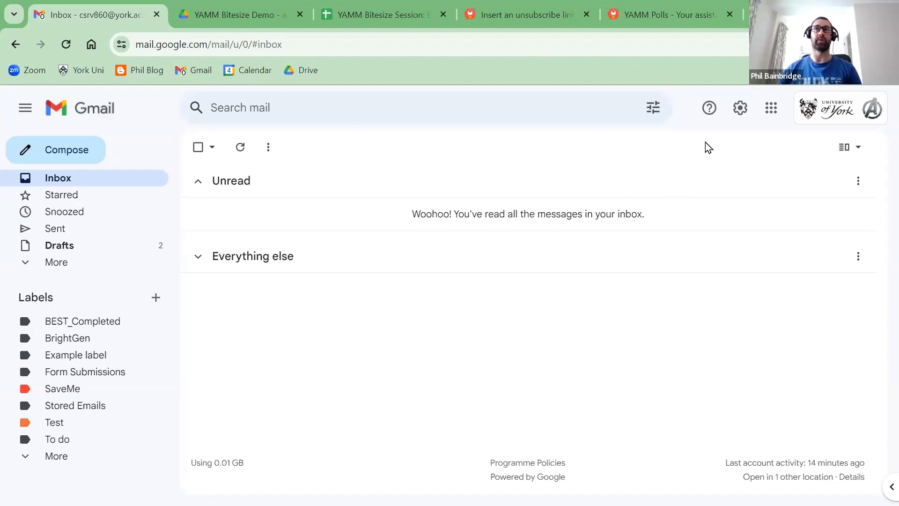
pyautogui.click(738, 112)
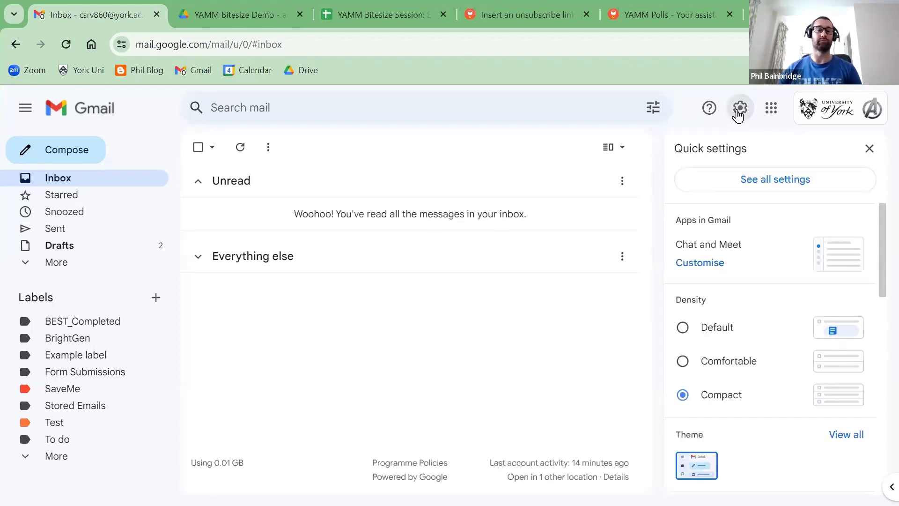
pyautogui.click(748, 184)
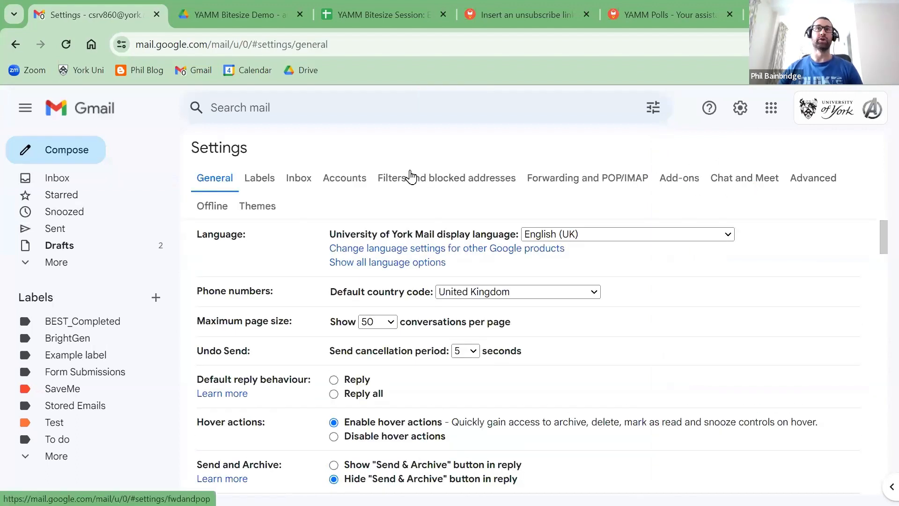
pyautogui.click(343, 182)
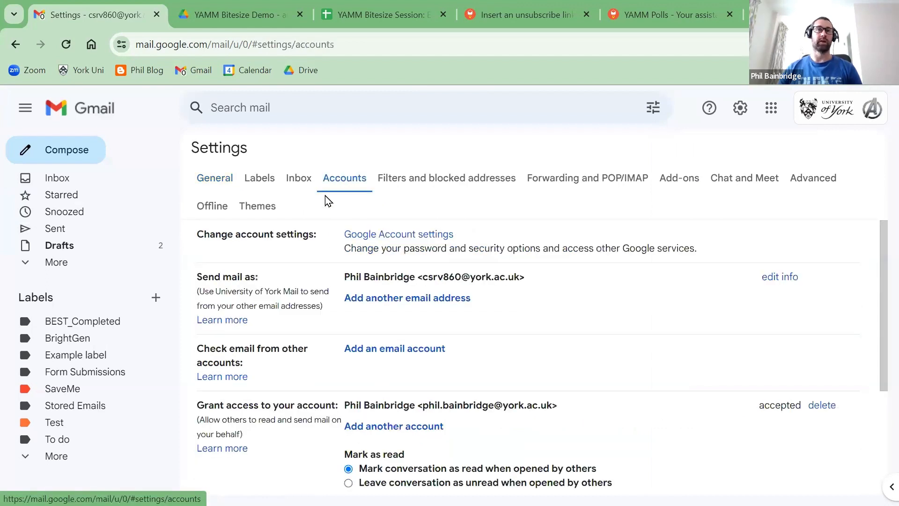
# Step: Review the Send mail as section in the account settings and open the form for adding another email address
pyautogui.moveTo(197, 282); pyautogui.dragTo(257, 275)
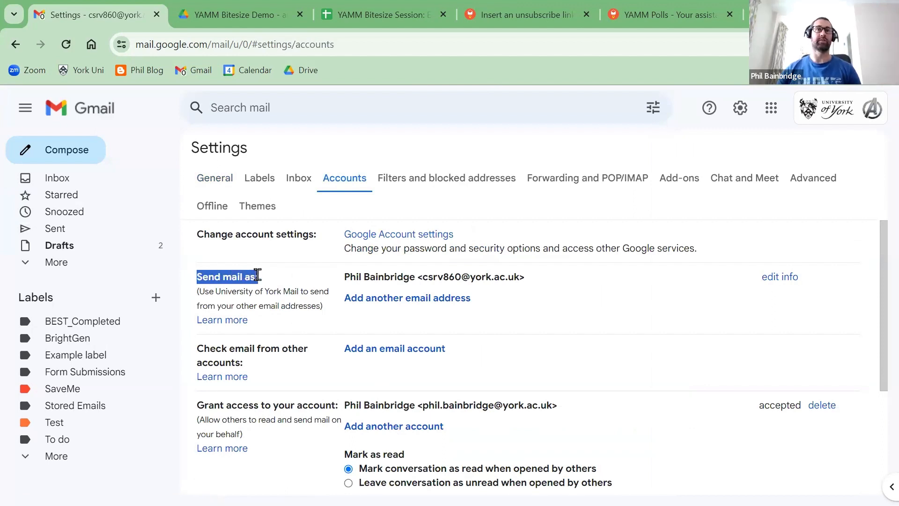
pyautogui.click(300, 287)
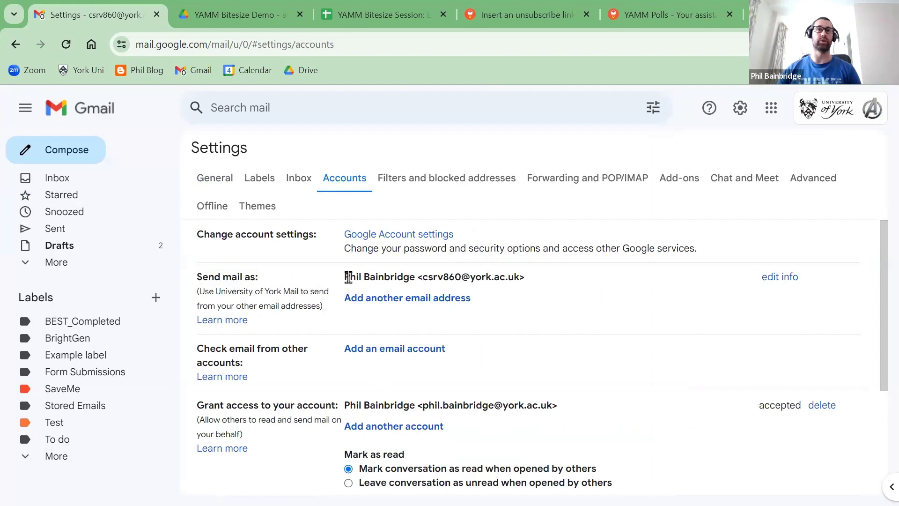
pyautogui.moveTo(350, 276); pyautogui.dragTo(490, 277)
pyautogui.click(490, 278)
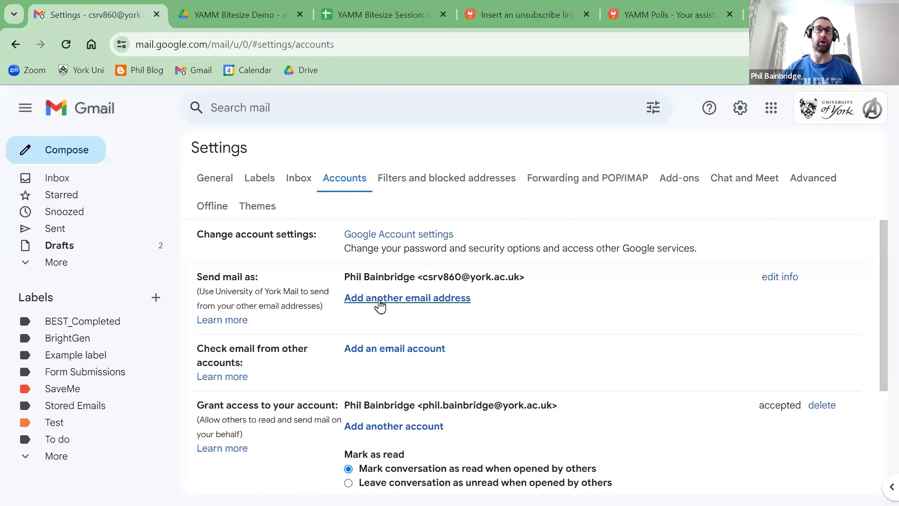
pyautogui.click(415, 302)
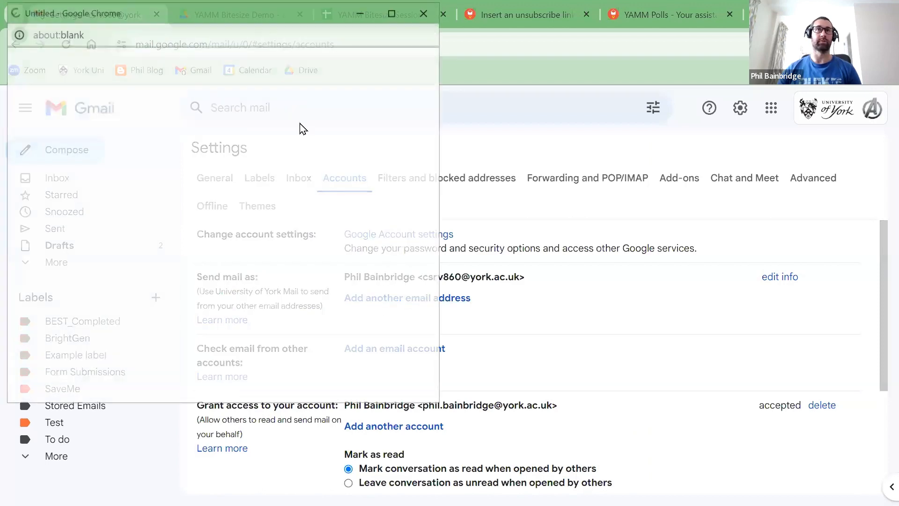
pyautogui.moveTo(272, 16); pyautogui.dragTo(499, 69)
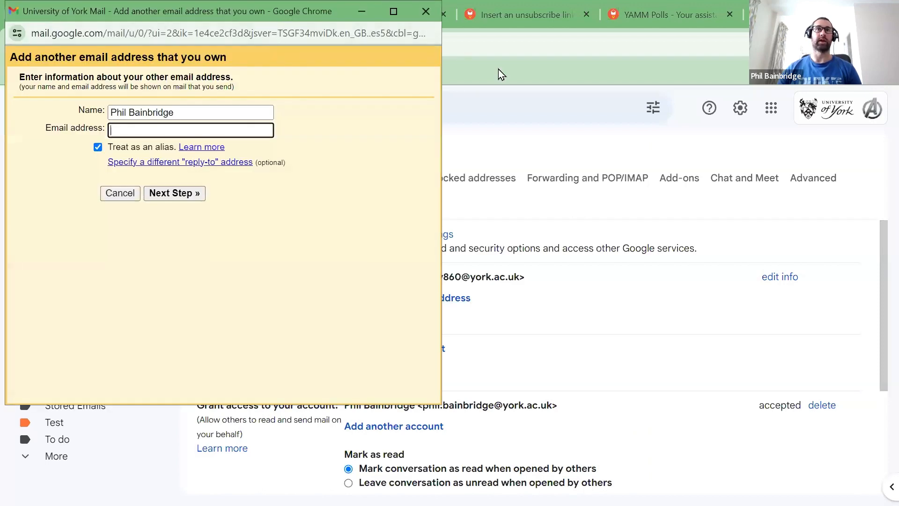
# Step: Replace the sender name in the new address form with the other account holder's full name
pyautogui.moveTo(416, 165); pyautogui.dragTo(327, 161)
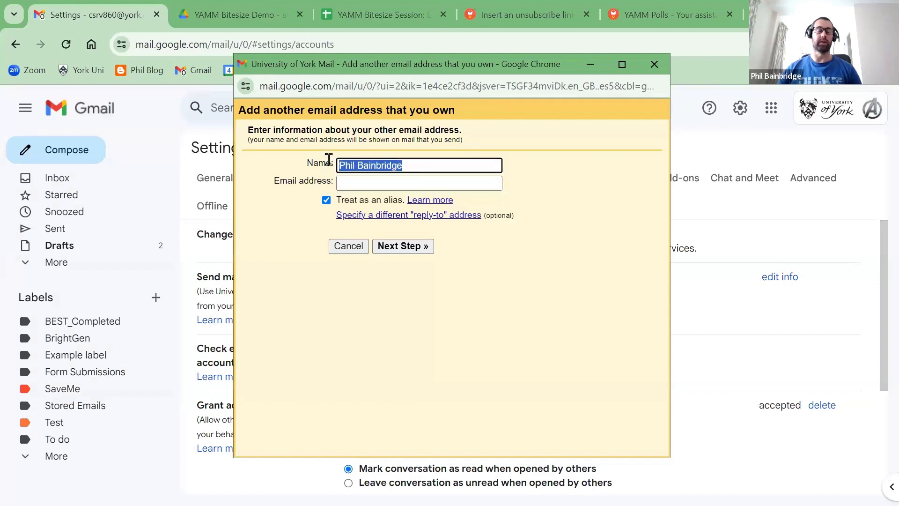
pyautogui.write('ned')
pyautogui.press('BackSpace')
pyautogui.press('BackSpace')
pyautogui.press('BackSpace')
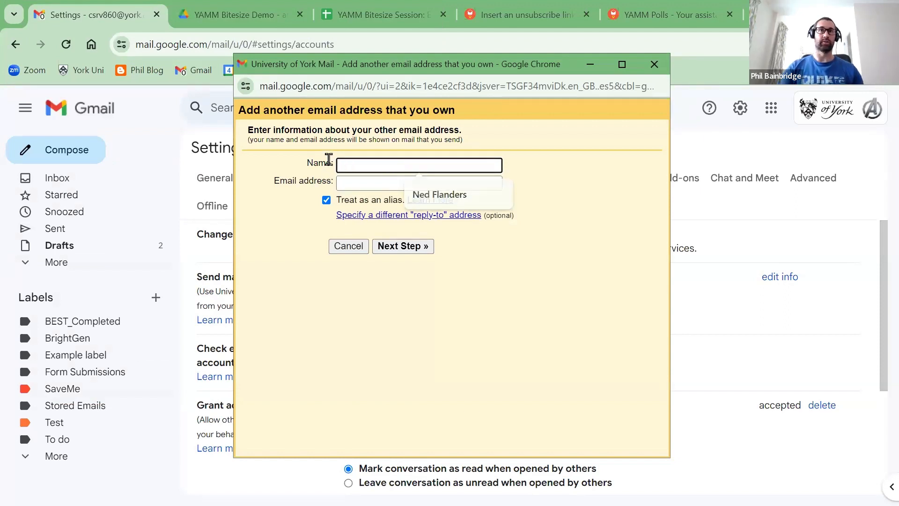
pyautogui.write('Ned Flanders')
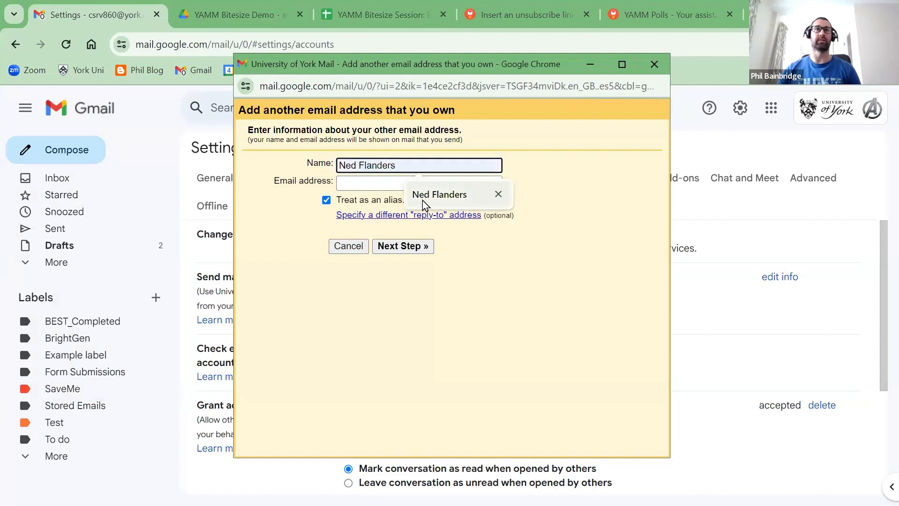
pyautogui.click(439, 194)
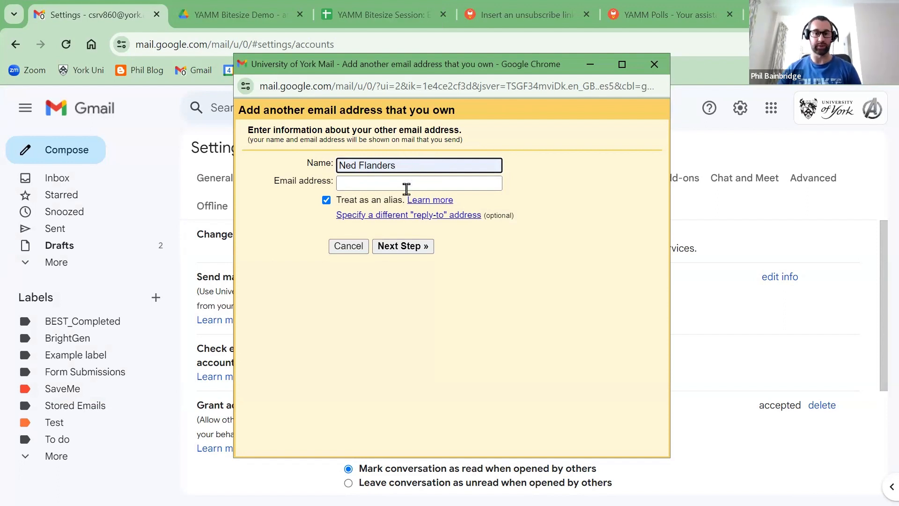
# Step: Fill in the other account's email address, keep it treated as an alias, and continue to the verification stage
pyautogui.click(373, 183)
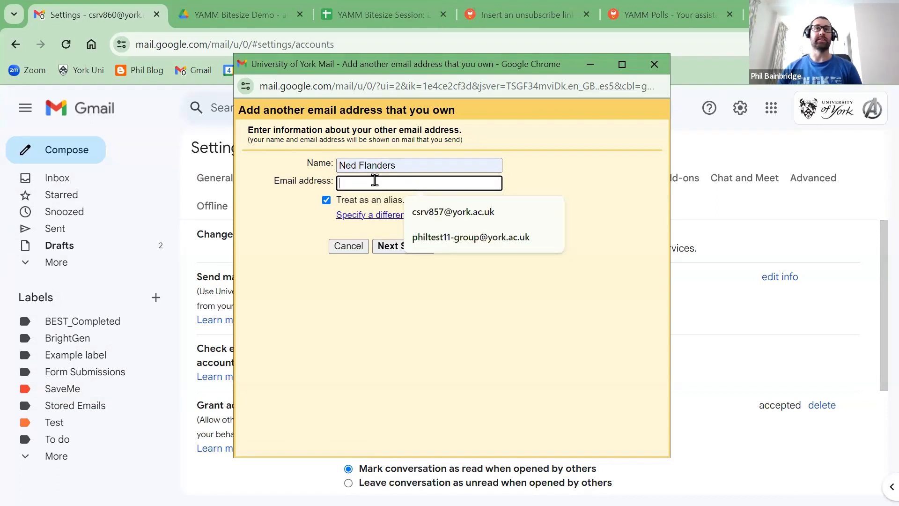
pyautogui.click(451, 213)
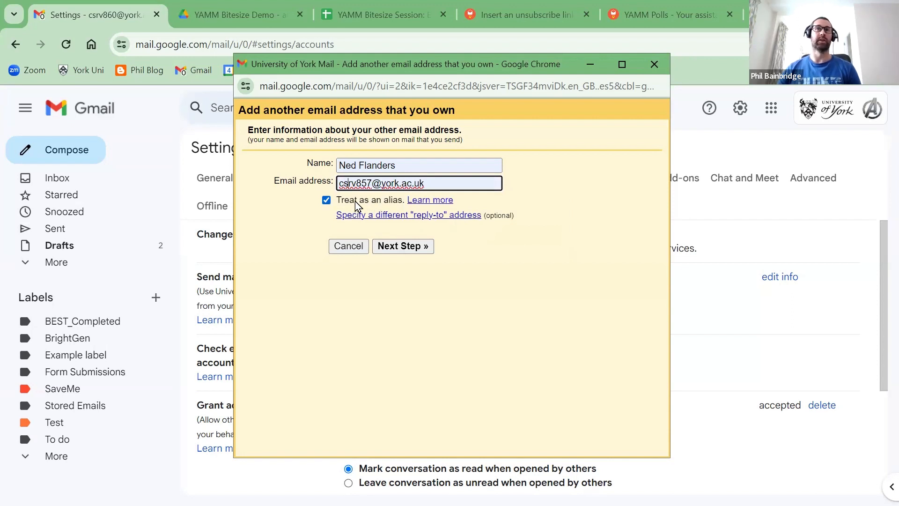
pyautogui.click(406, 248)
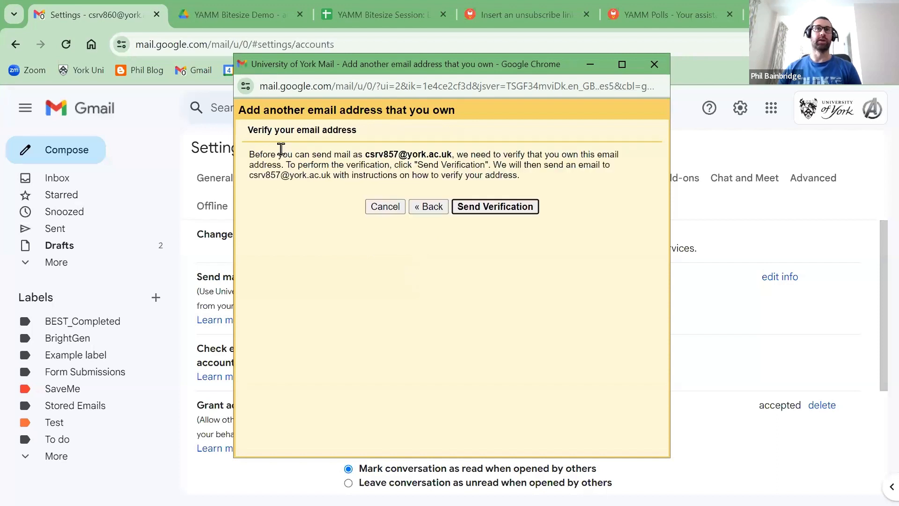
# Step: Read the ownership verification notice, send the verification email to the added address and close the pop-up window
pyautogui.moveTo(264, 154); pyautogui.dragTo(471, 160)
pyautogui.click(436, 154)
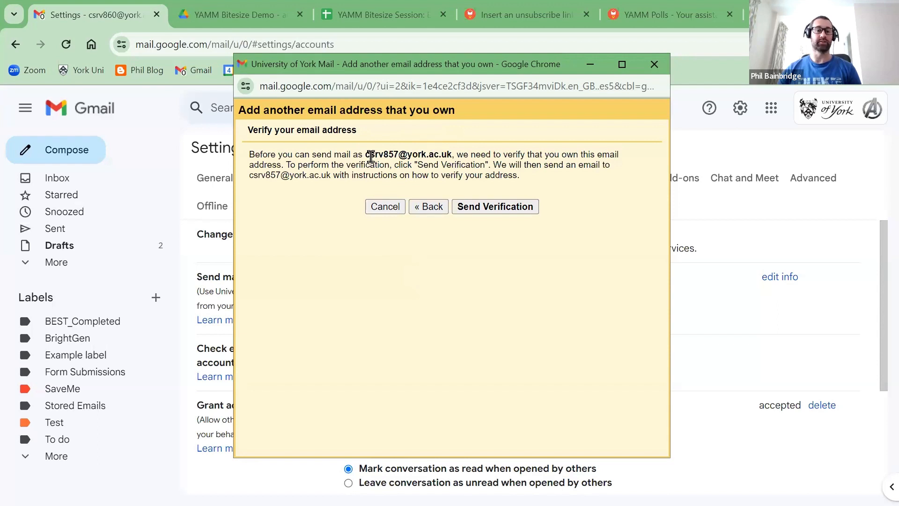
pyautogui.moveTo(367, 154); pyautogui.dragTo(452, 155)
pyautogui.click(450, 154)
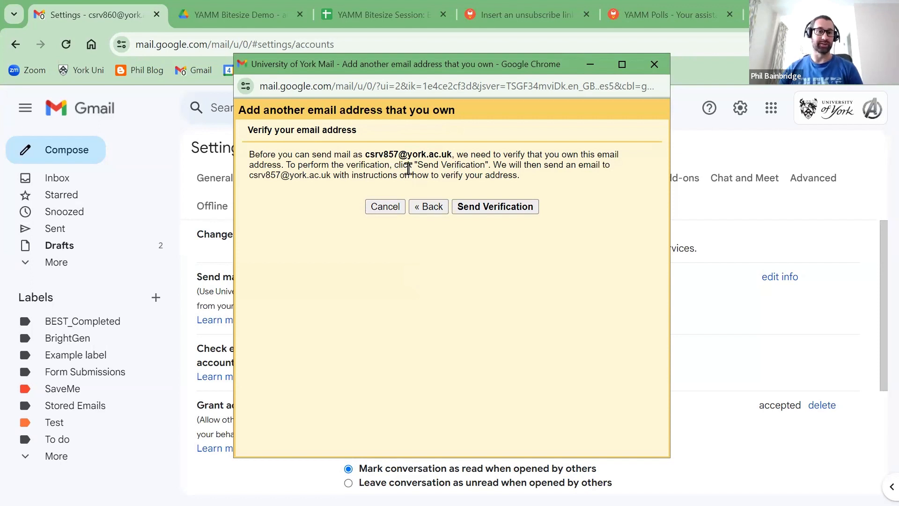
pyautogui.click(501, 208)
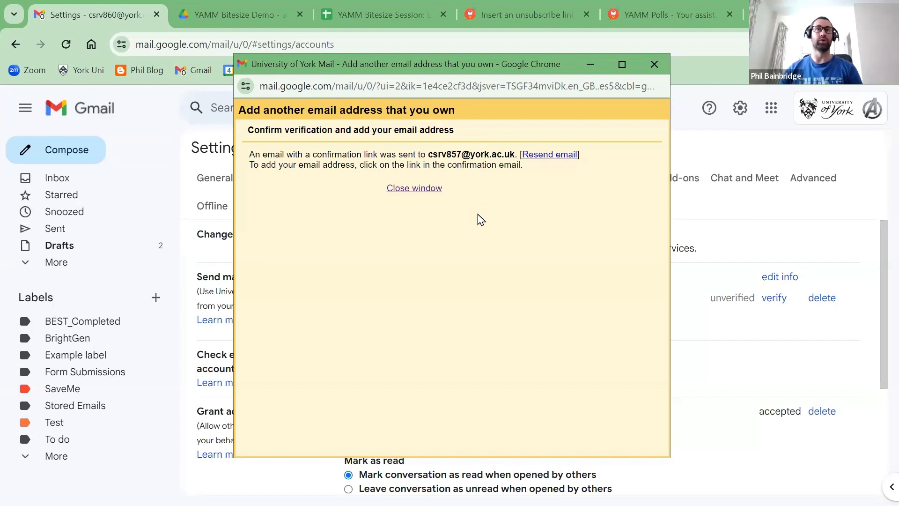
pyautogui.click(414, 189)
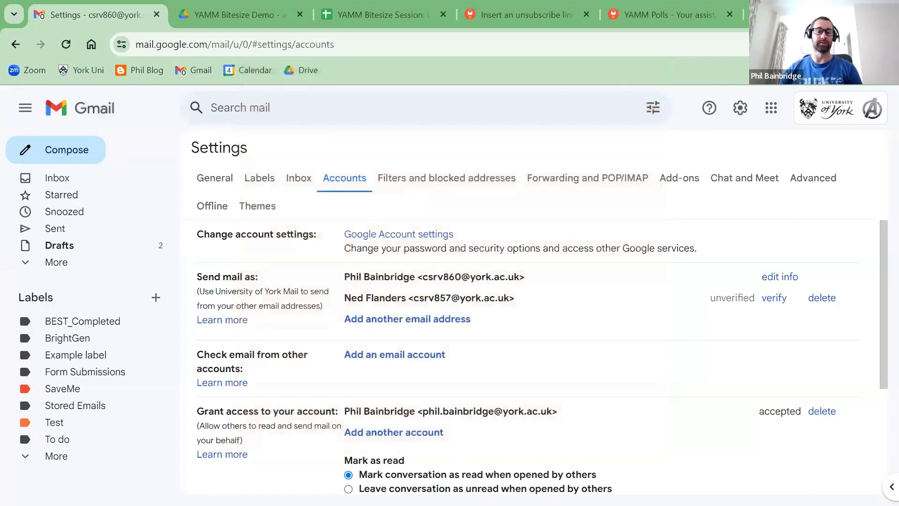
# Step: Switch to the other account's Gmail inbox, open the Send Mail as confirmation email, follow its link and confirm the request
pyautogui.hotkey('alt', 'Tab')
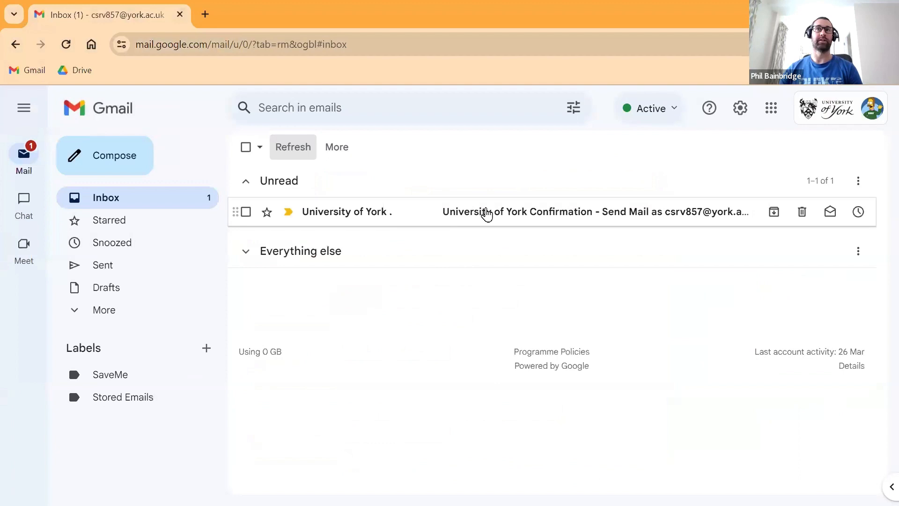
pyautogui.click(487, 215)
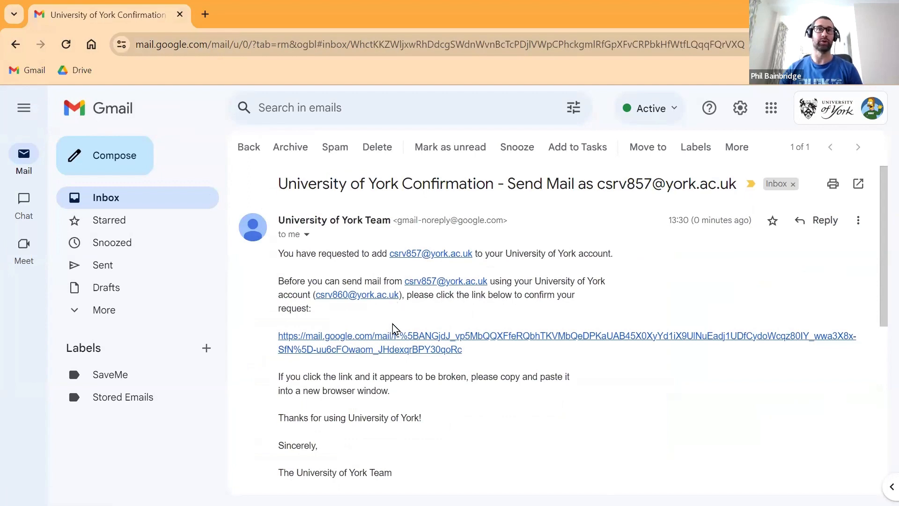
pyautogui.scroll(-1, 395, 331)
pyautogui.scroll(1, 386, 325)
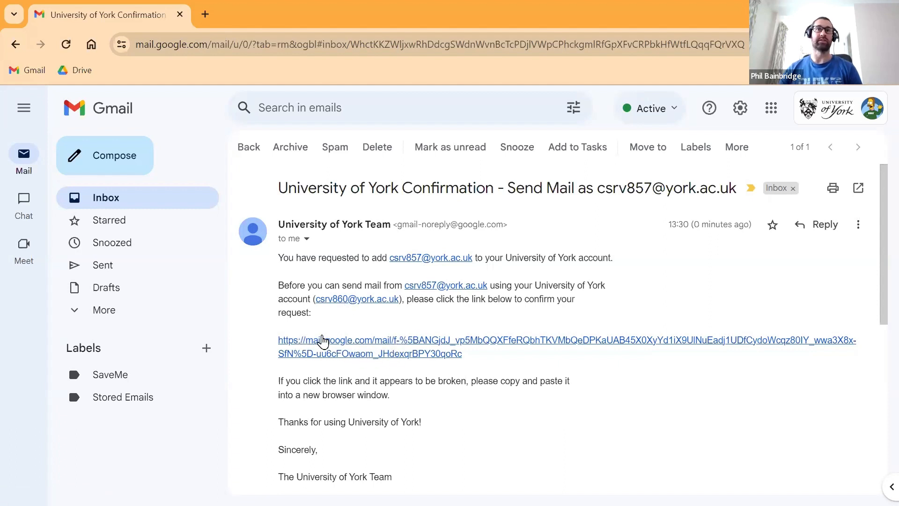
pyautogui.click(356, 340)
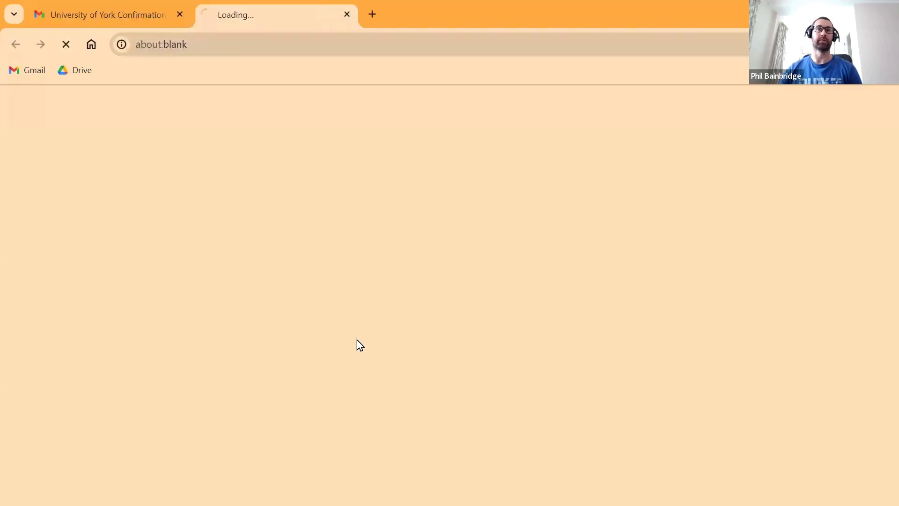
pyautogui.moveTo(45, 179); pyautogui.dragTo(267, 180)
pyautogui.click(257, 177)
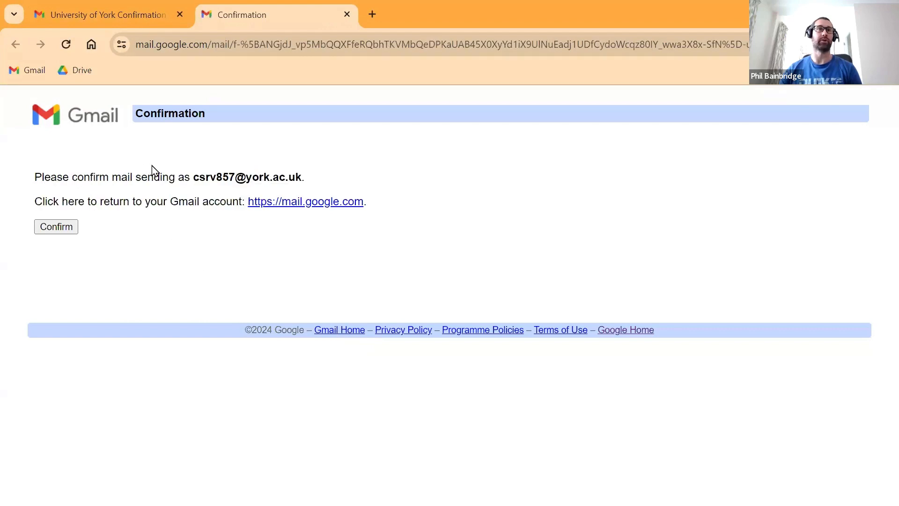
pyautogui.click(53, 228)
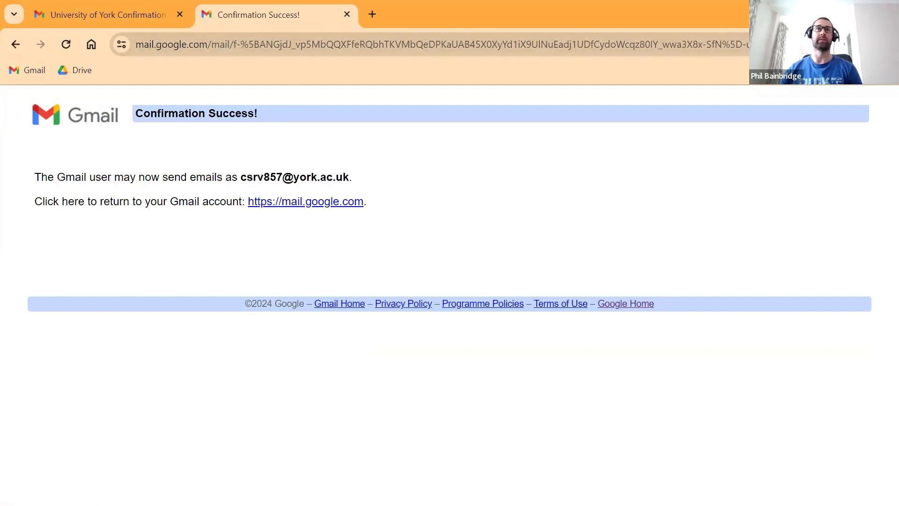
# Step: Return to the first account's Gmail settings, reload the page and check the addresses listed under Send mail as
pyautogui.hotkey('alt', 'Tab')
pyautogui.moveTo(351, 297); pyautogui.dragTo(721, 297)
pyautogui.click(721, 298)
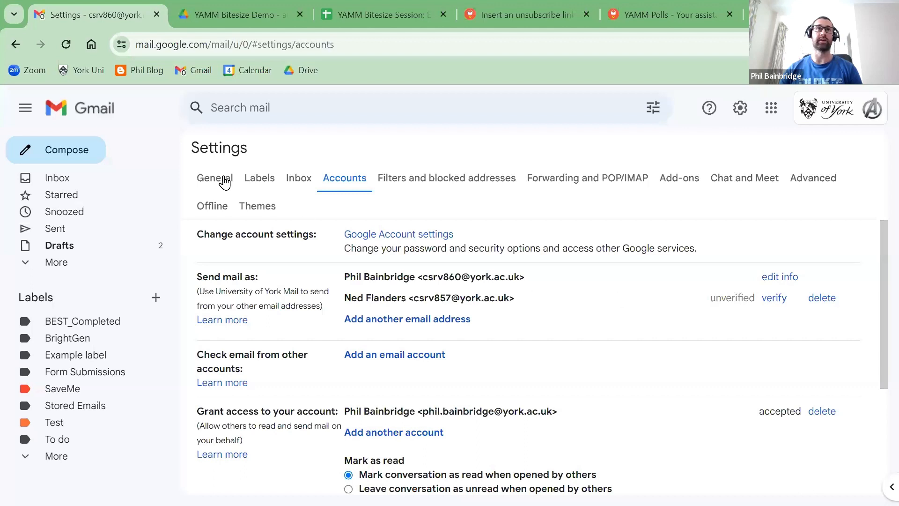
pyautogui.click(66, 46)
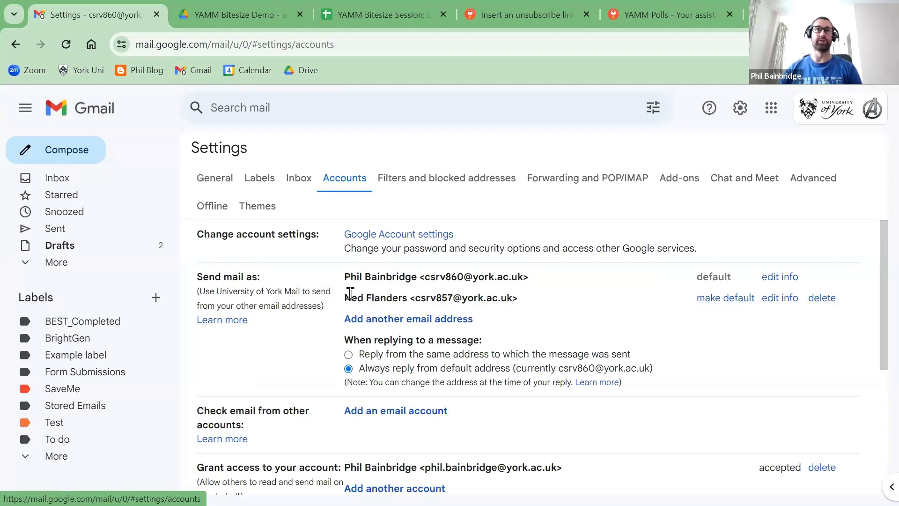
pyautogui.moveTo(346, 296); pyautogui.dragTo(511, 302)
pyautogui.click(510, 303)
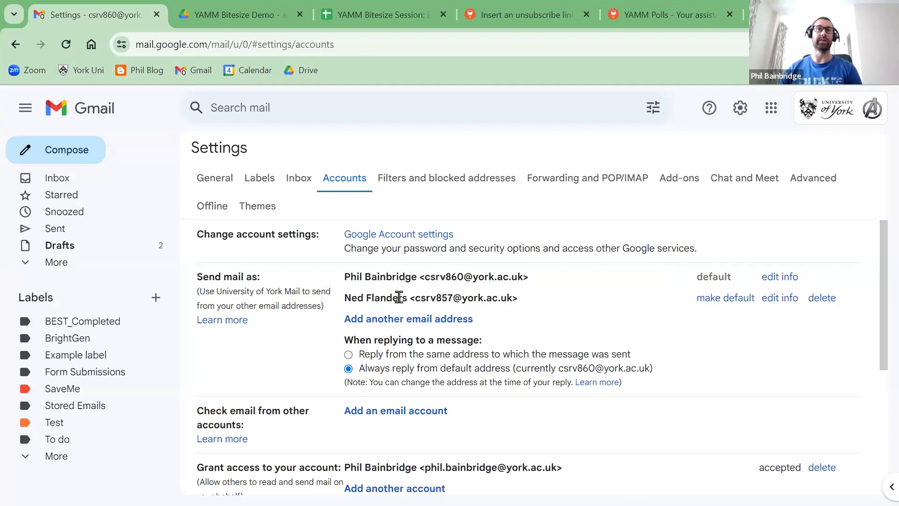
pyautogui.moveTo(419, 277); pyautogui.dragTo(474, 278)
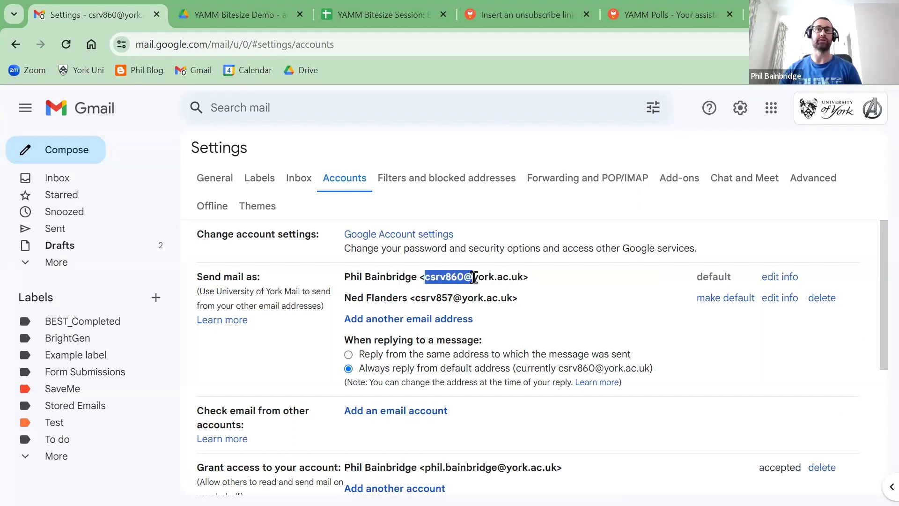
pyautogui.click(474, 277)
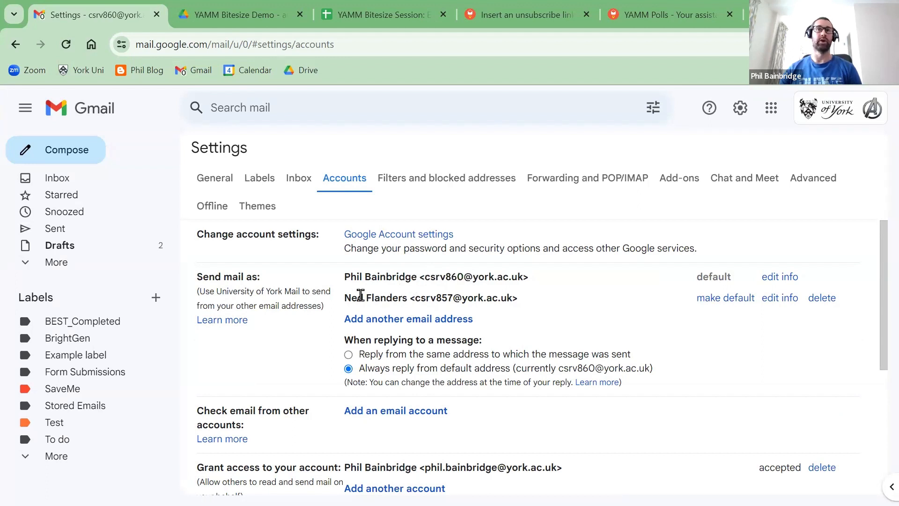
pyautogui.moveTo(358, 298); pyautogui.dragTo(460, 298)
pyautogui.click(449, 298)
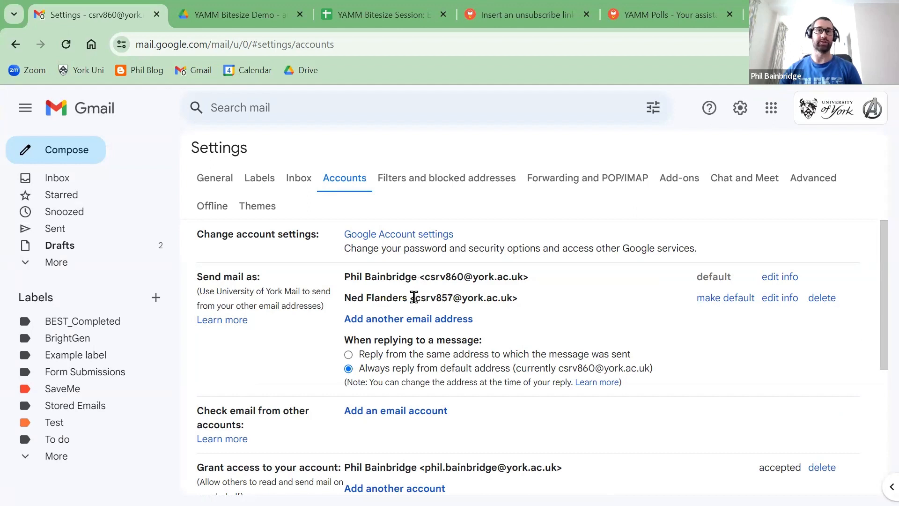
# Step: Check the available From addresses in a new Gmail message and discard the draft
pyautogui.click(57, 155)
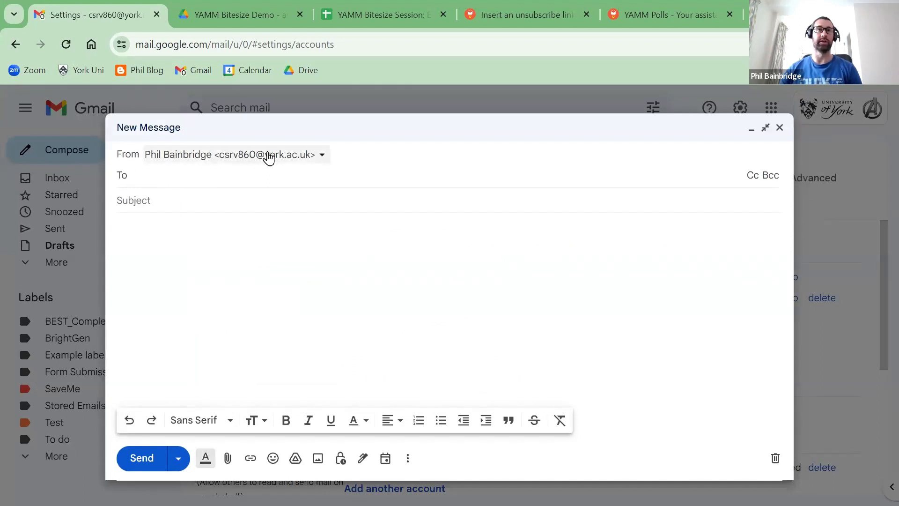
pyautogui.click(322, 155)
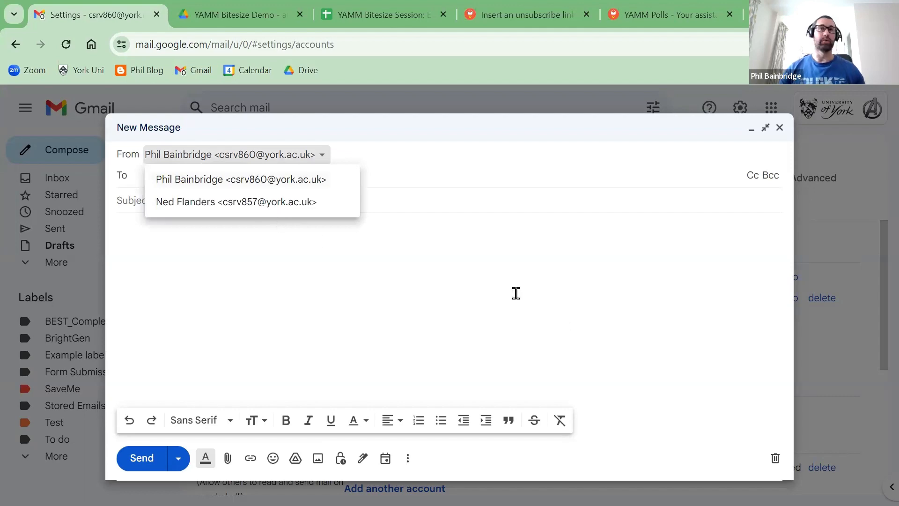
pyautogui.click(773, 459)
pyautogui.click(772, 459)
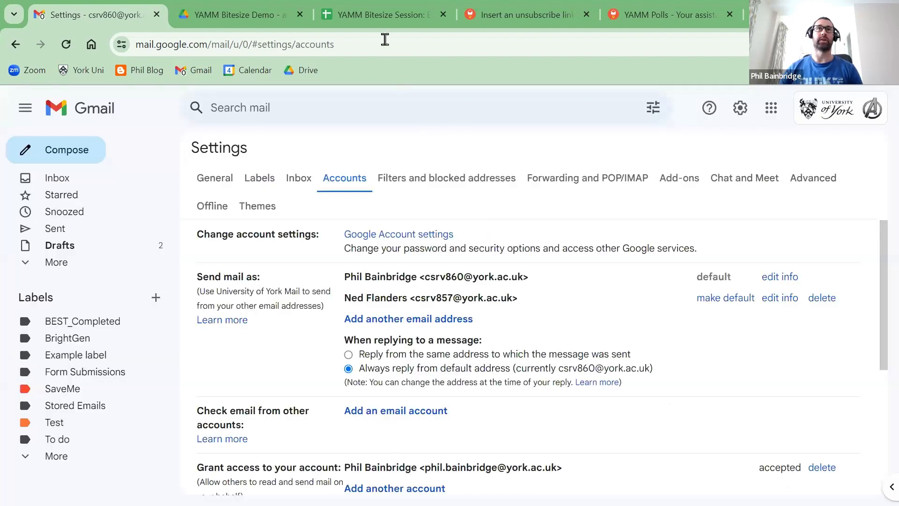
# Step: Switch to the Example Sheet in Google Sheets, start a mail merge and show the Send from setting in its alias options
pyautogui.click(373, 15)
pyautogui.click(294, 118)
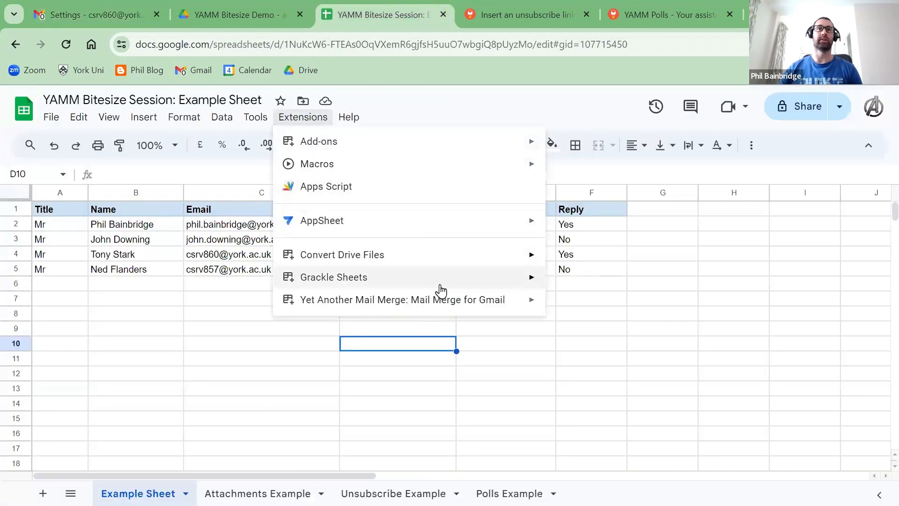
pyautogui.moveTo(511, 299)
pyautogui.click(587, 309)
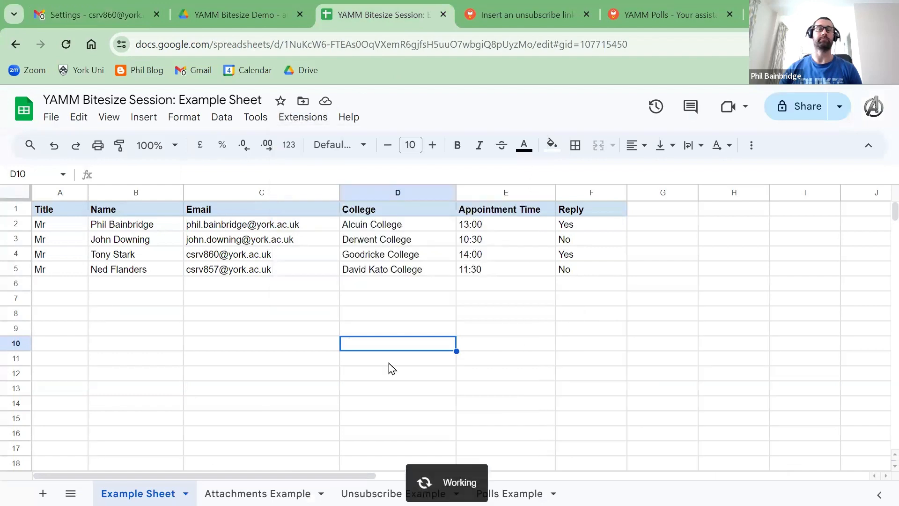
pyautogui.moveTo(254, 275)
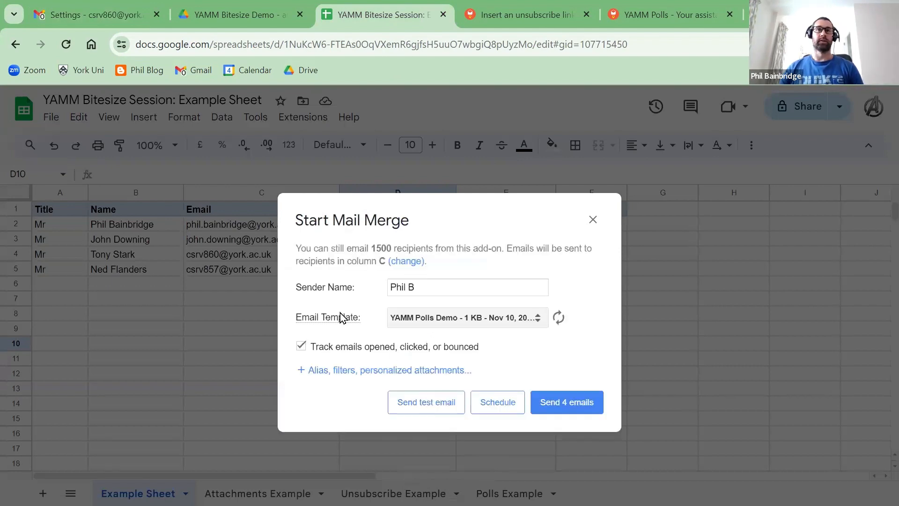
pyautogui.click(354, 375)
pyautogui.moveTo(313, 255)
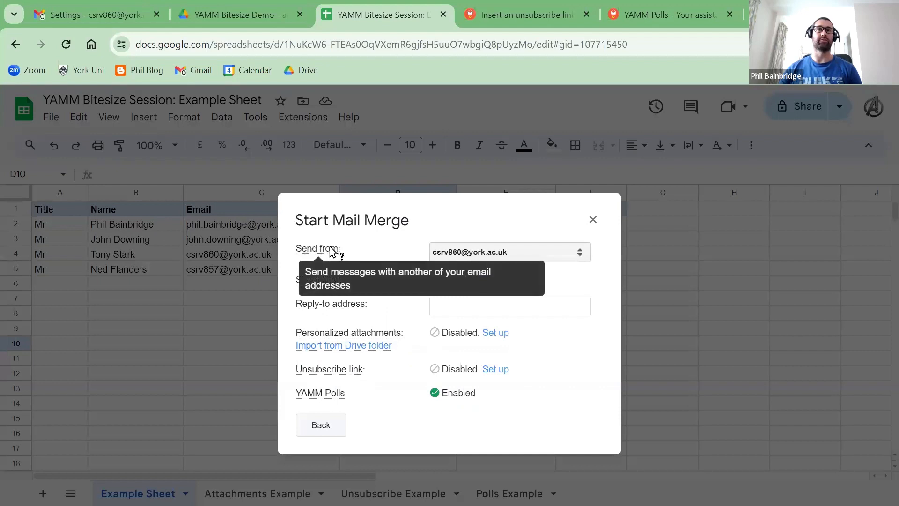
# Step: Try the other verified address as the Send from address, and switch back to the first account's address
pyautogui.click(579, 253)
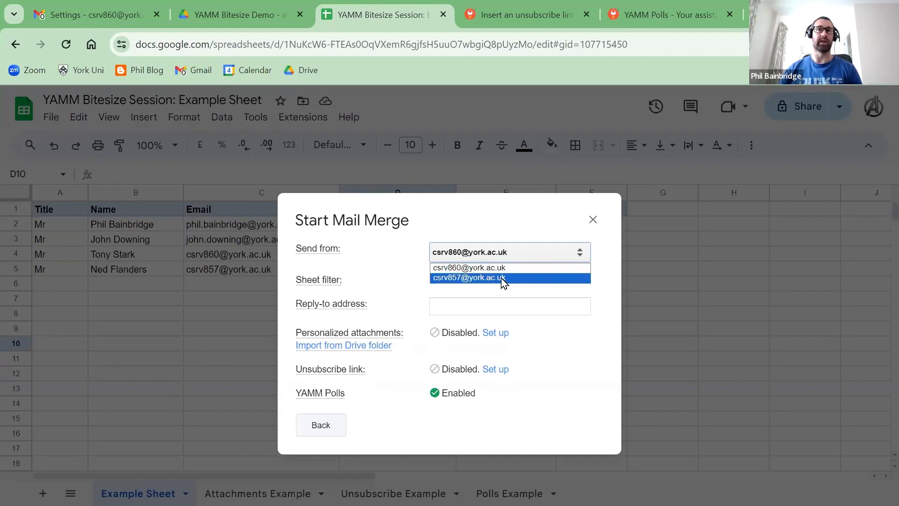
pyautogui.click(454, 278)
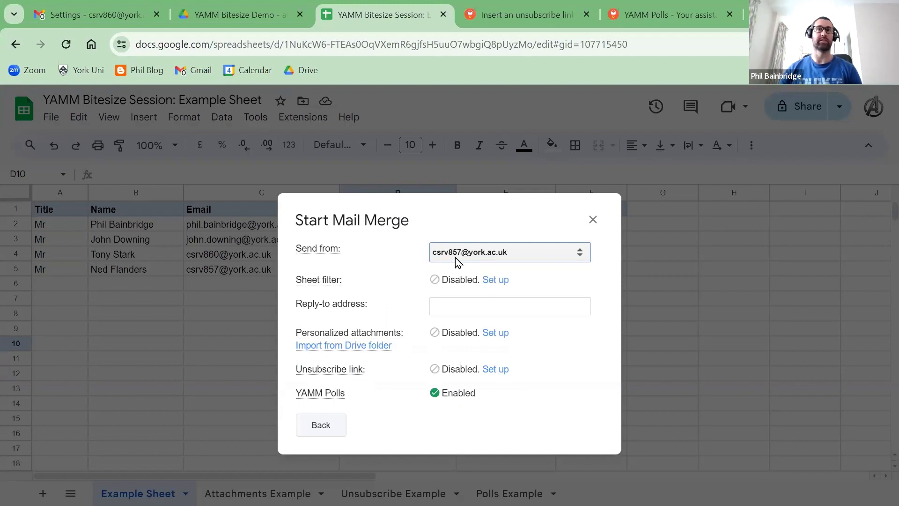
pyautogui.click(483, 259)
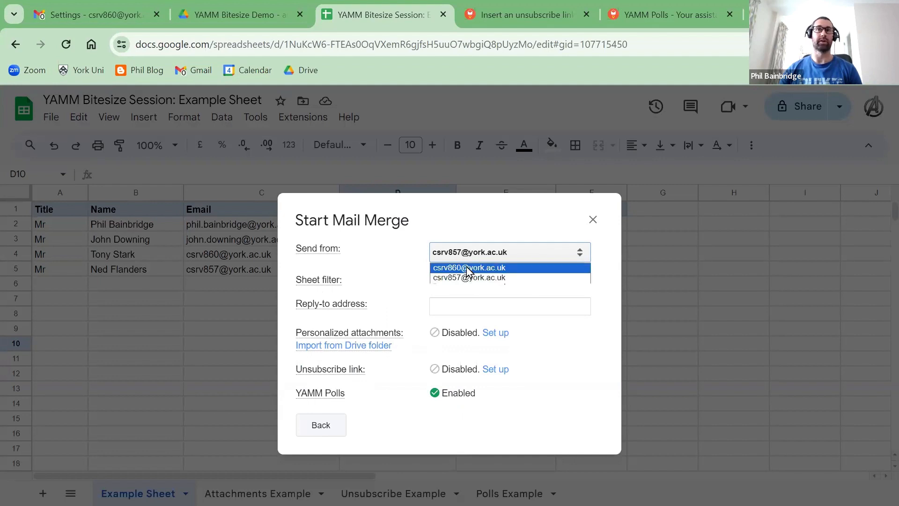
pyautogui.click(467, 267)
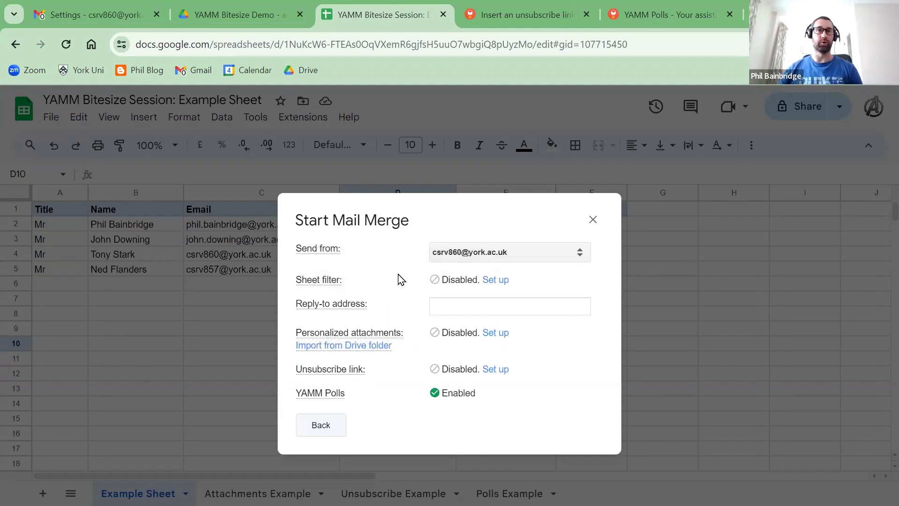
# Step: Review the sheet filter, reply-to, personalised attachment, unsubscribe link and polls options, and close the mail merge dialog
pyautogui.moveTo(325, 285)
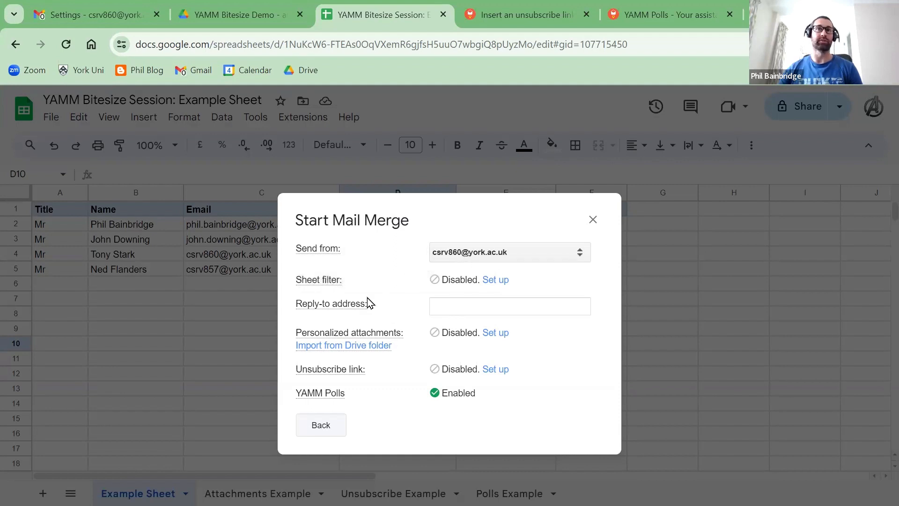
pyautogui.click(447, 308)
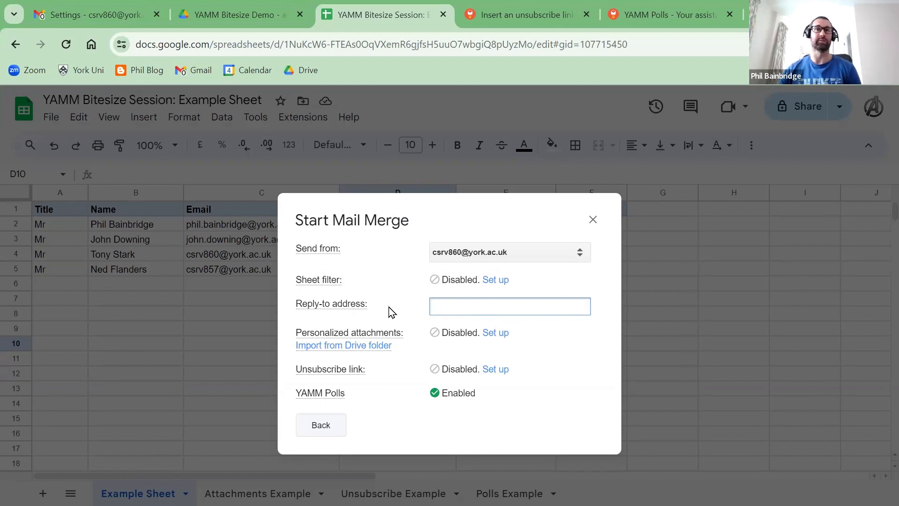
pyautogui.moveTo(344, 332)
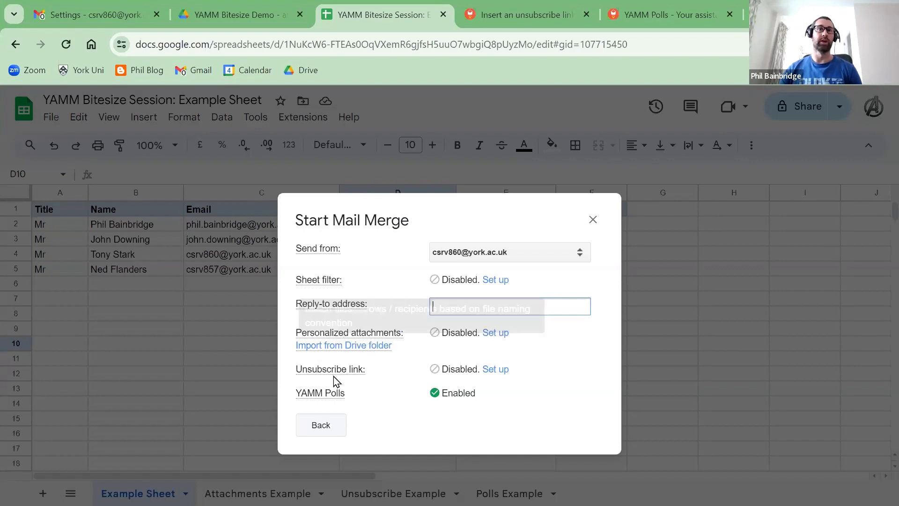
pyautogui.moveTo(344, 371)
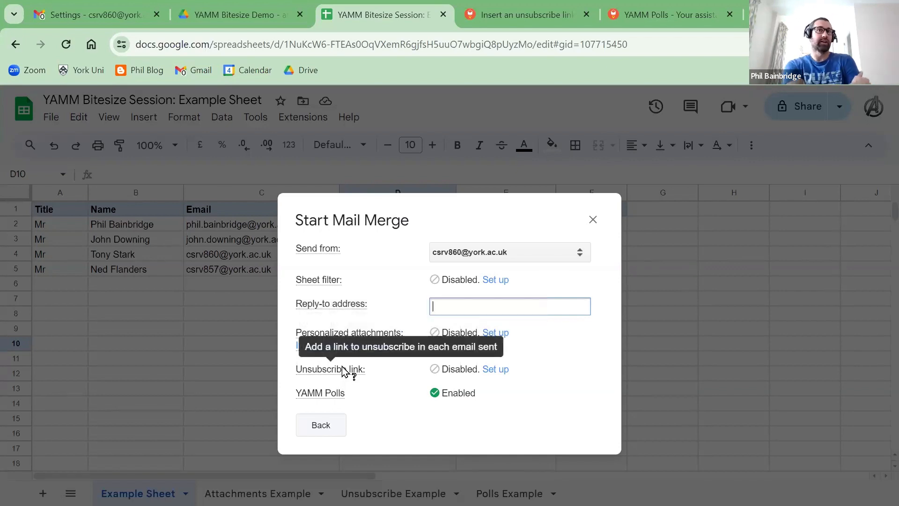
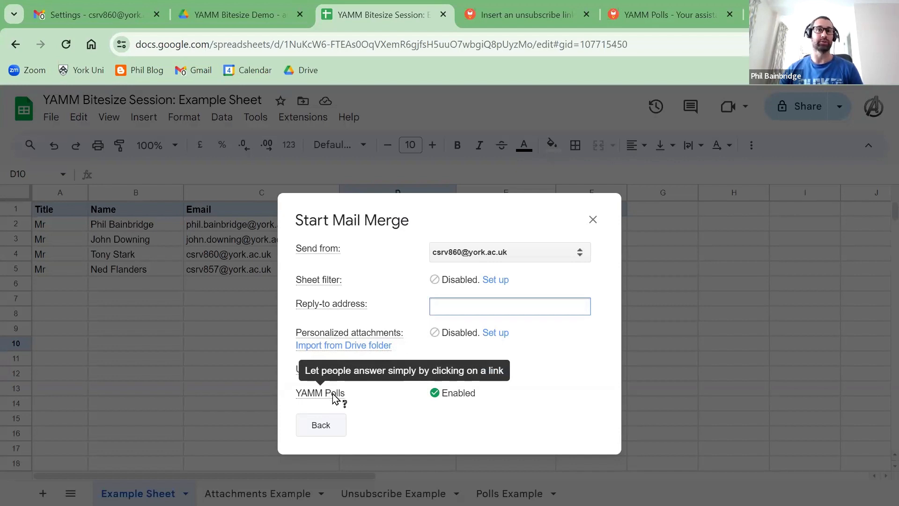
pyautogui.click(321, 426)
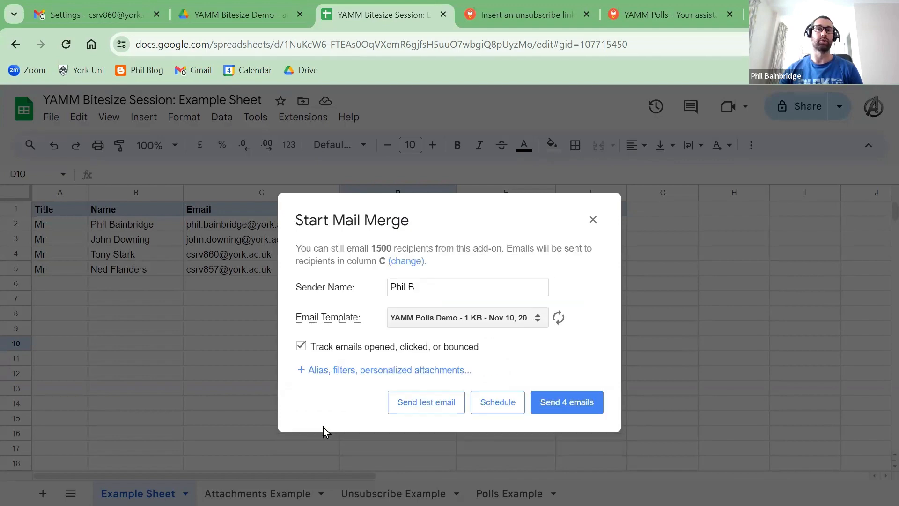
pyautogui.click(592, 220)
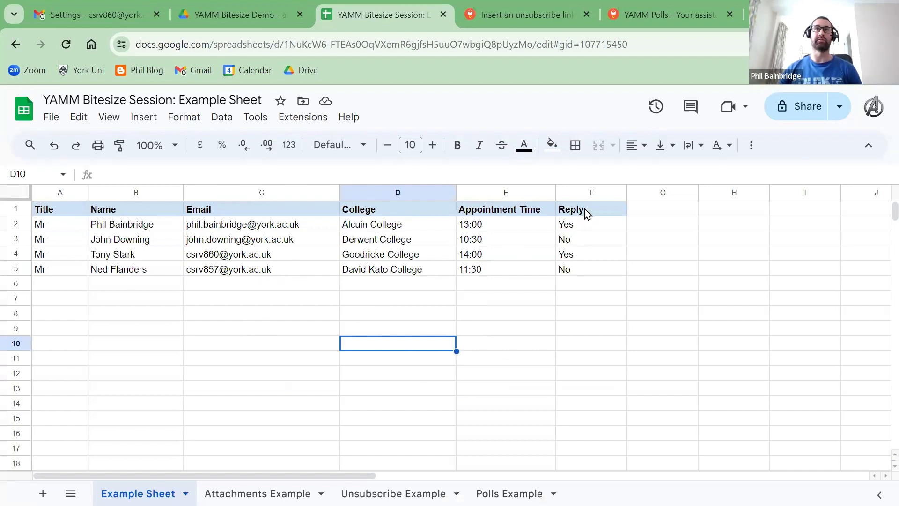
# Step: Examine the Yes and No values in the Reply column of the Example Sheet
pyautogui.moveTo(585, 209); pyautogui.dragTo(586, 269)
pyautogui.click(586, 315)
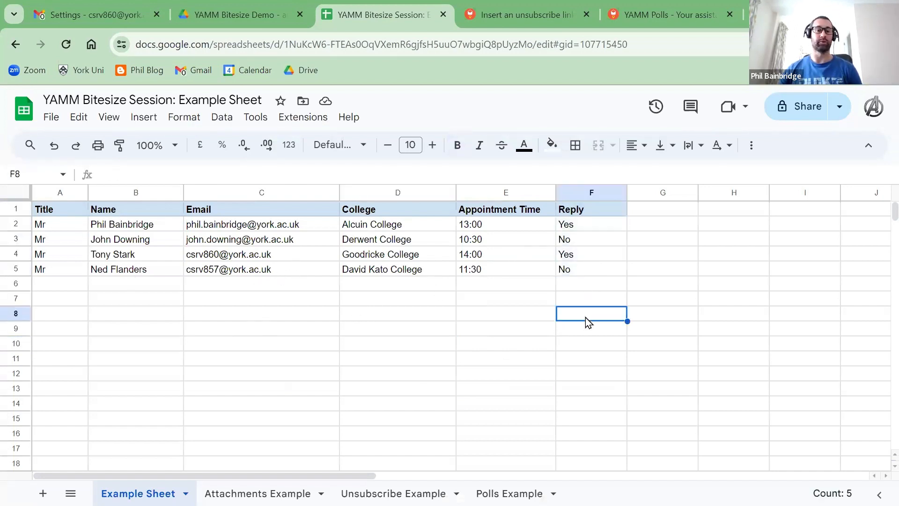
pyautogui.click(582, 226)
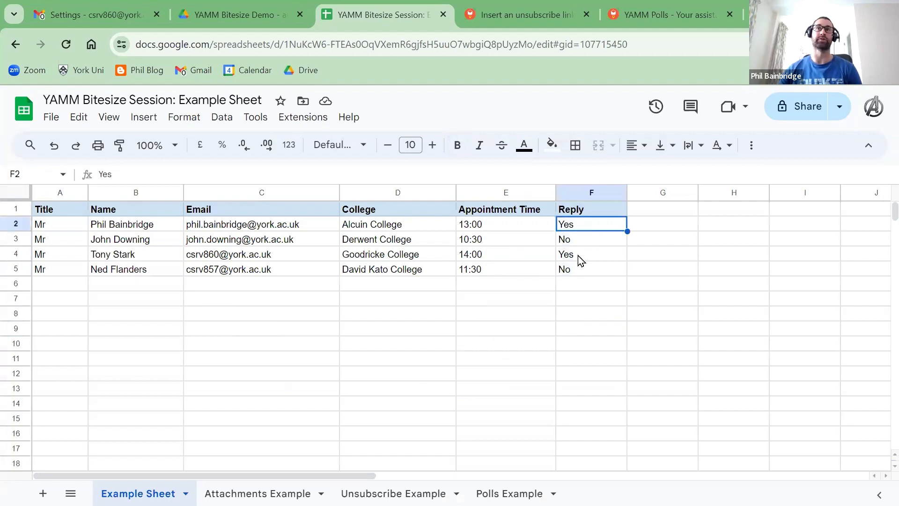
pyautogui.click(579, 254)
pyautogui.click(516, 329)
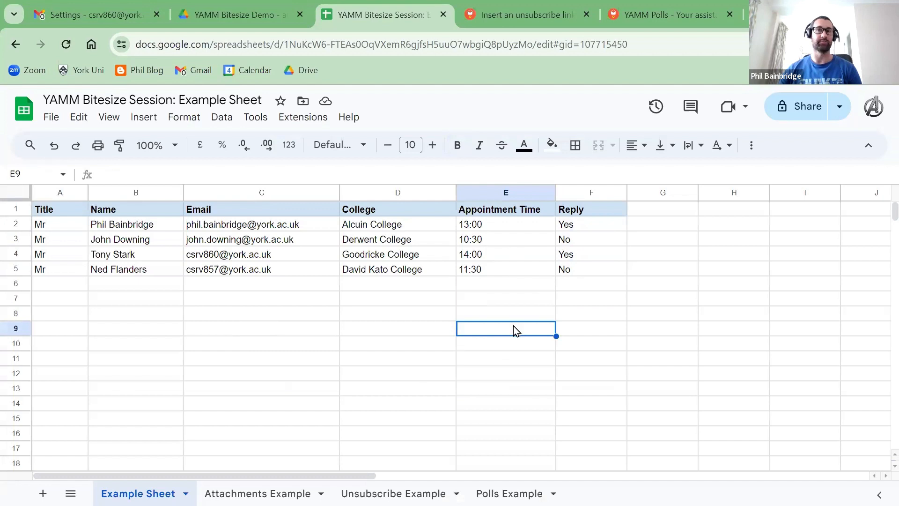
# Step: Create a filter over the recipient table in cells A1:F5 of the Example Sheet
pyautogui.moveTo(61, 209); pyautogui.dragTo(570, 281)
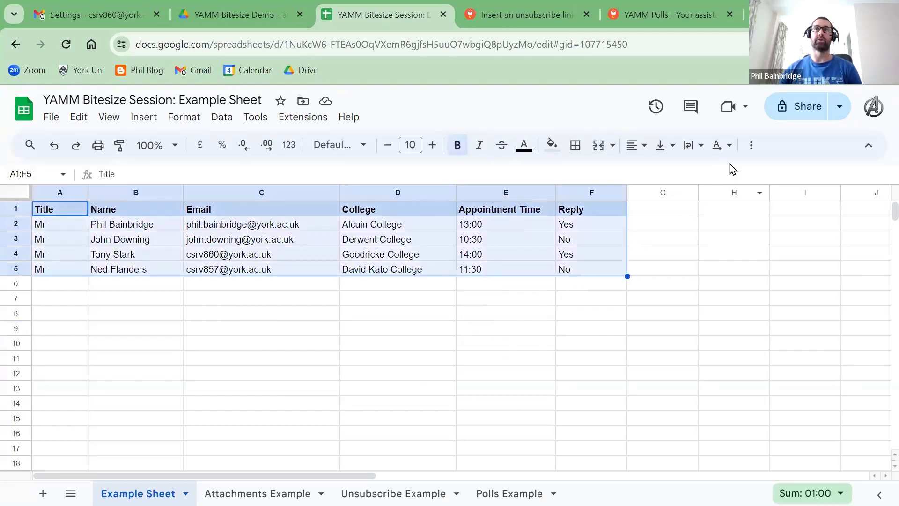
pyautogui.click(752, 147)
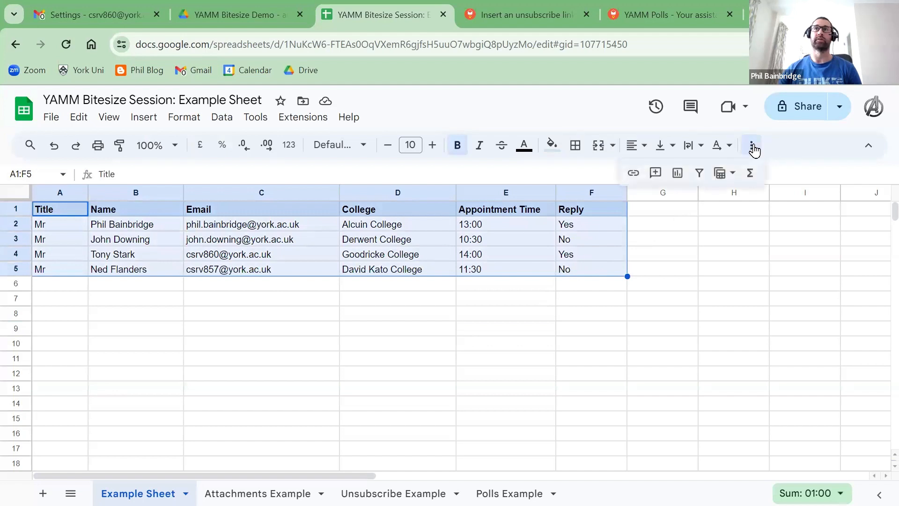
pyautogui.click(700, 174)
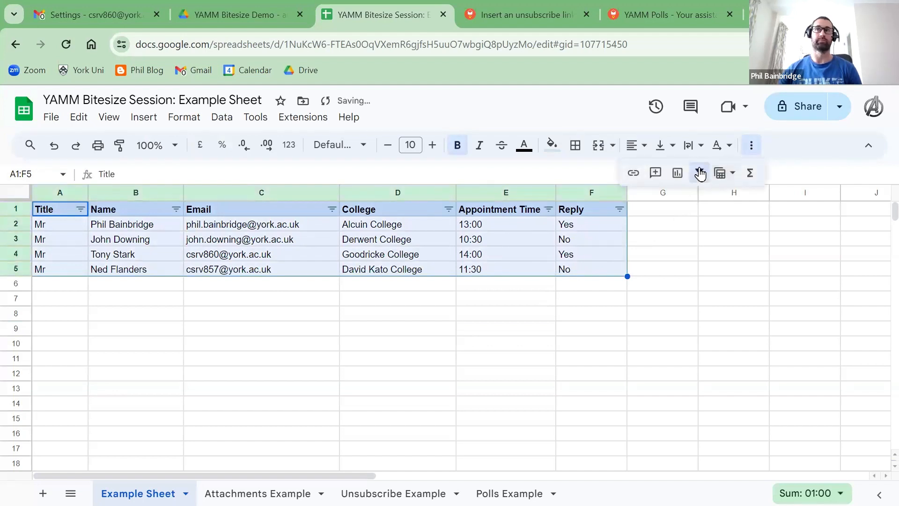
pyautogui.click(674, 330)
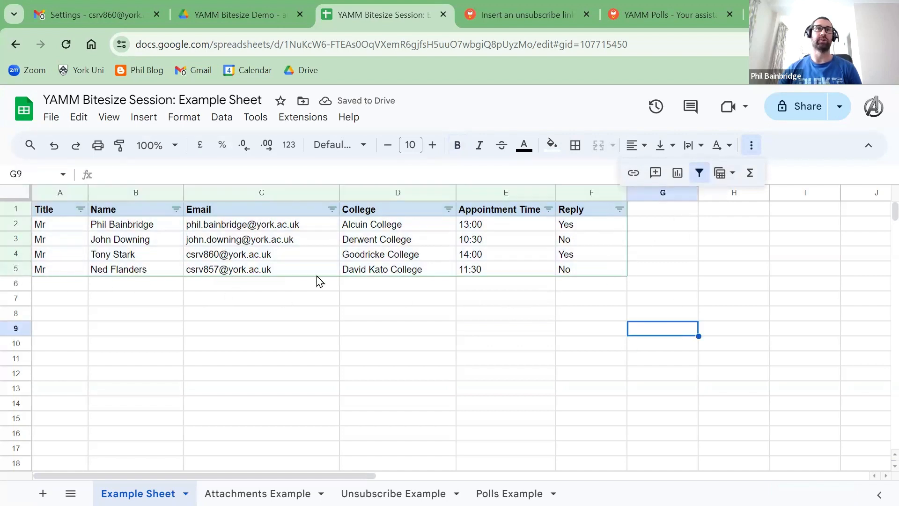
pyautogui.click(752, 145)
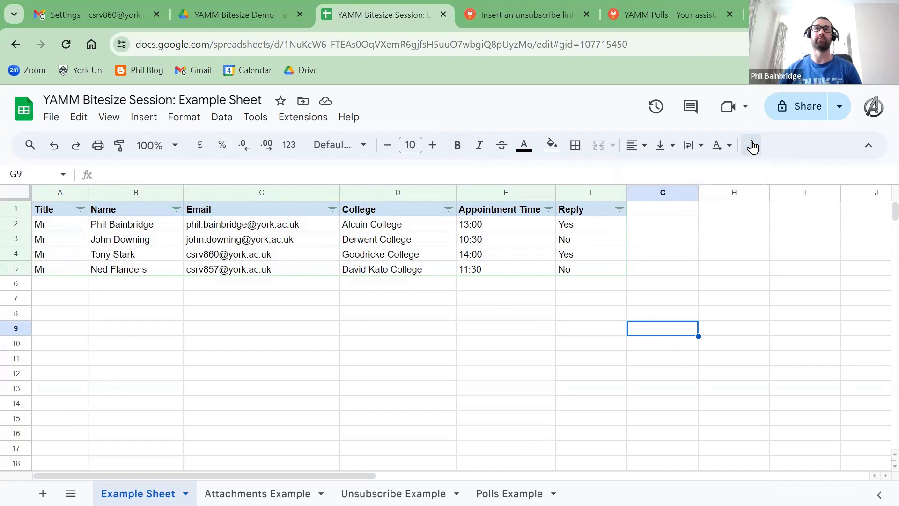
# Step: Filter the Reply column by values to exclude No and keep only the Yes rows
pyautogui.click(619, 209)
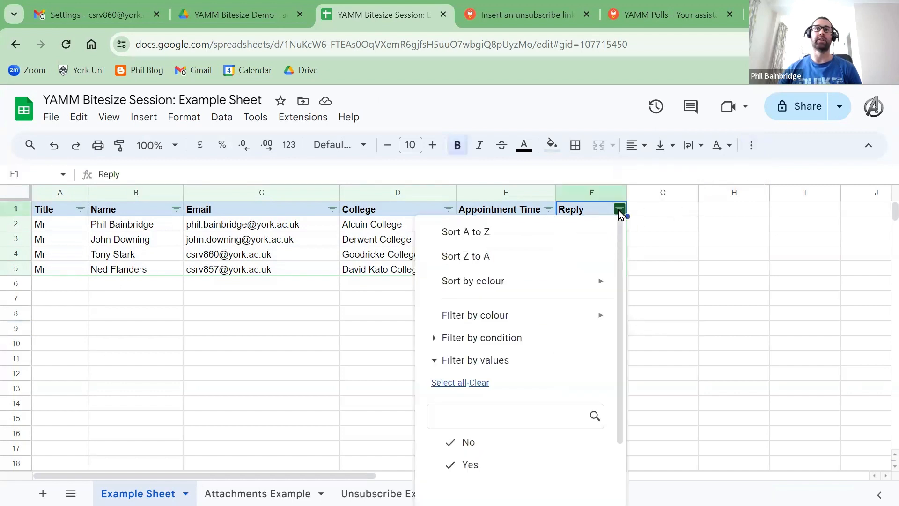
pyautogui.scroll(-1, 468, 374)
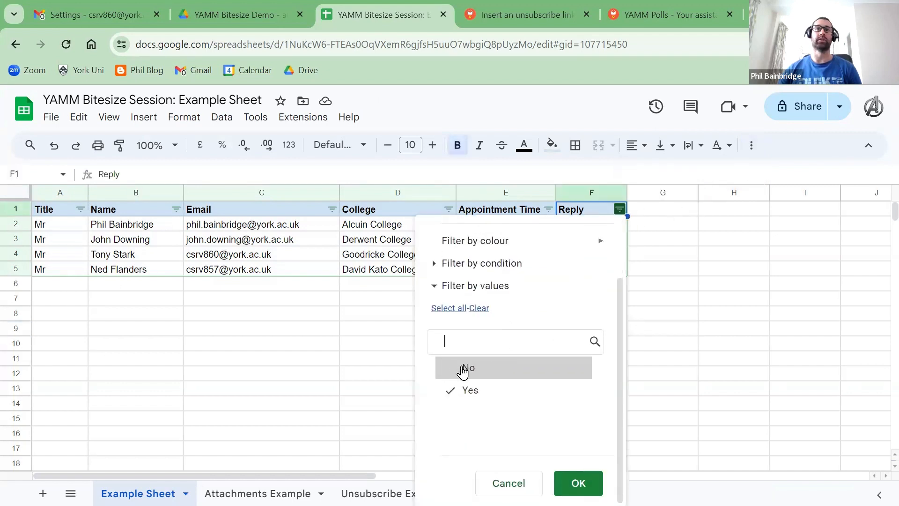
pyautogui.click(482, 371)
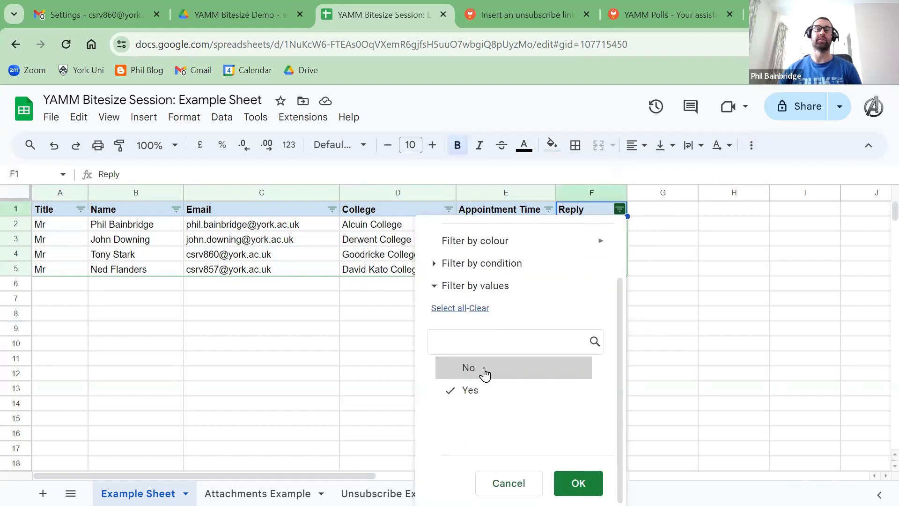
pyautogui.click(580, 482)
pyautogui.click(538, 320)
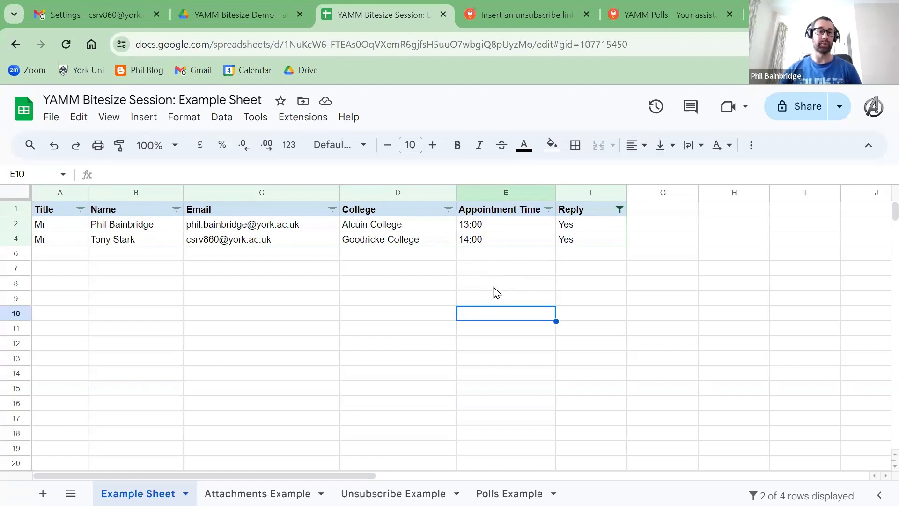
pyautogui.click(592, 226)
pyautogui.click(520, 297)
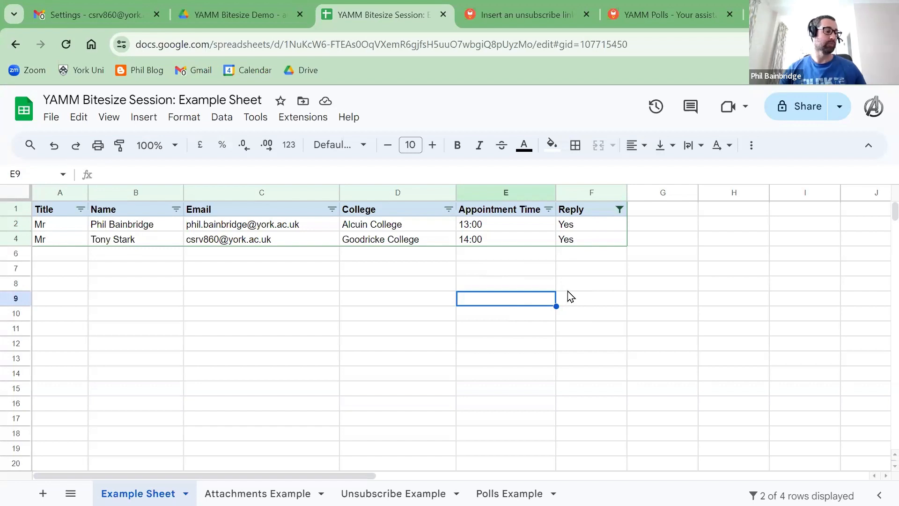
# Step: Open the Attachments Example sheet and select cell F2, the first recipient's Attachment cell
pyautogui.click(258, 493)
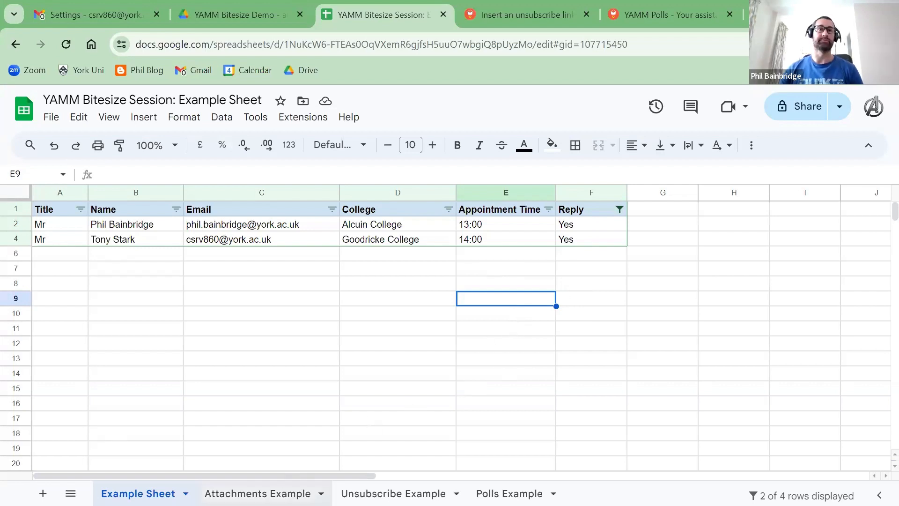
pyautogui.moveTo(372, 474); pyautogui.dragTo(253, 481)
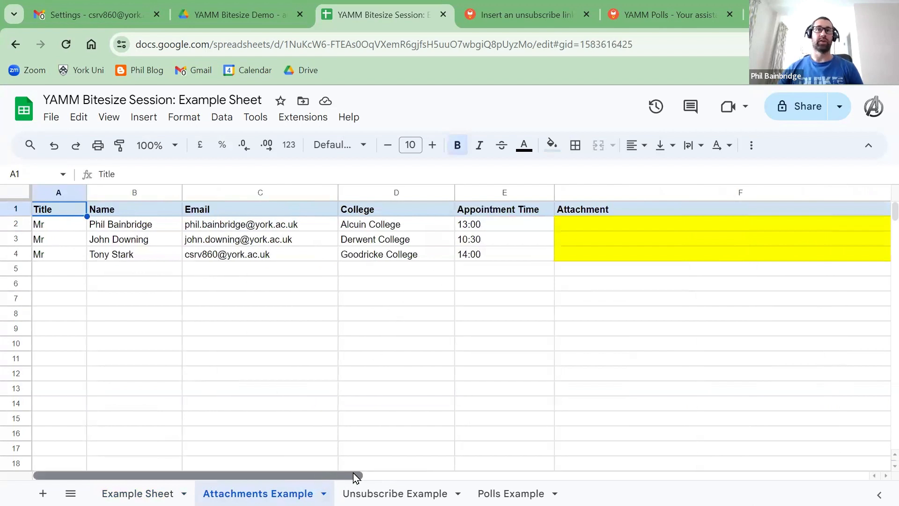
pyautogui.moveTo(316, 477); pyautogui.dragTo(411, 466)
pyautogui.click(367, 230)
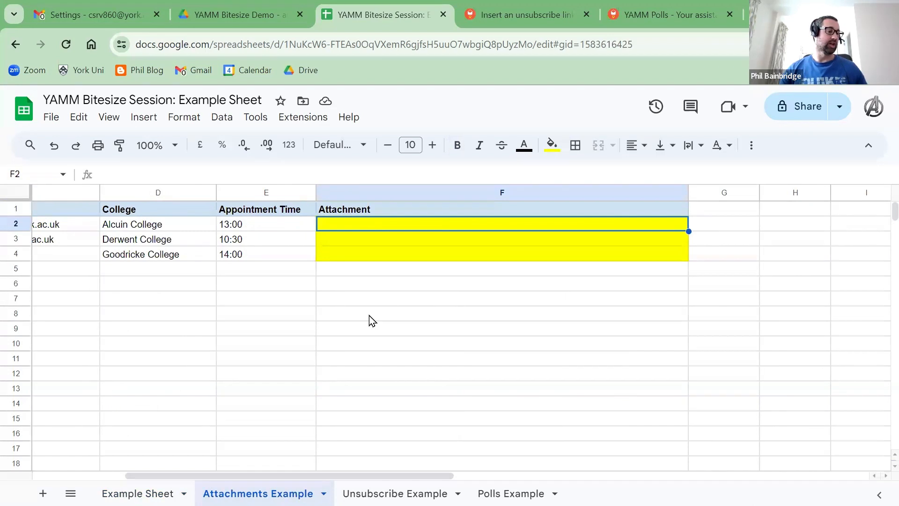
# Step: Copy the share link of YAMM Demo Doc 001.pdf in Google Drive and paste it into cell F2 of the Attachments Example sheet
pyautogui.click(235, 18)
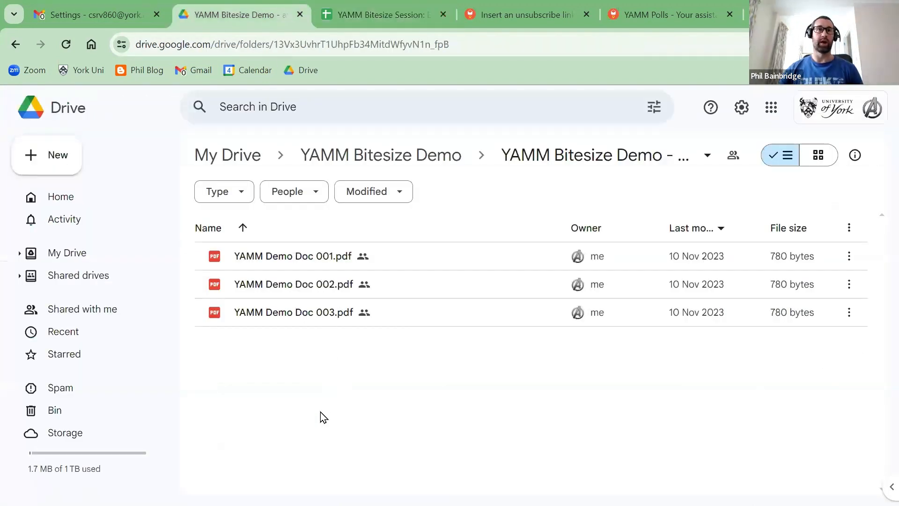
pyautogui.rightClick(337, 260)
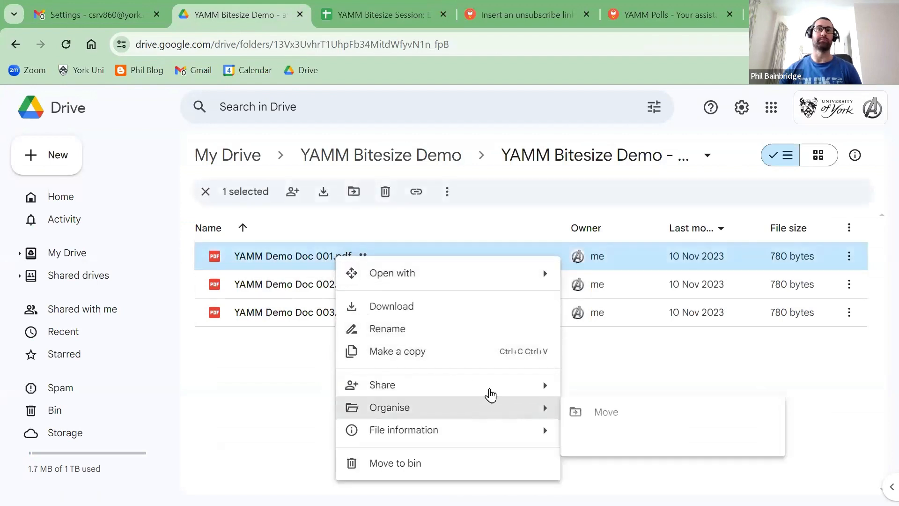
pyautogui.moveTo(488, 389)
pyautogui.click(615, 422)
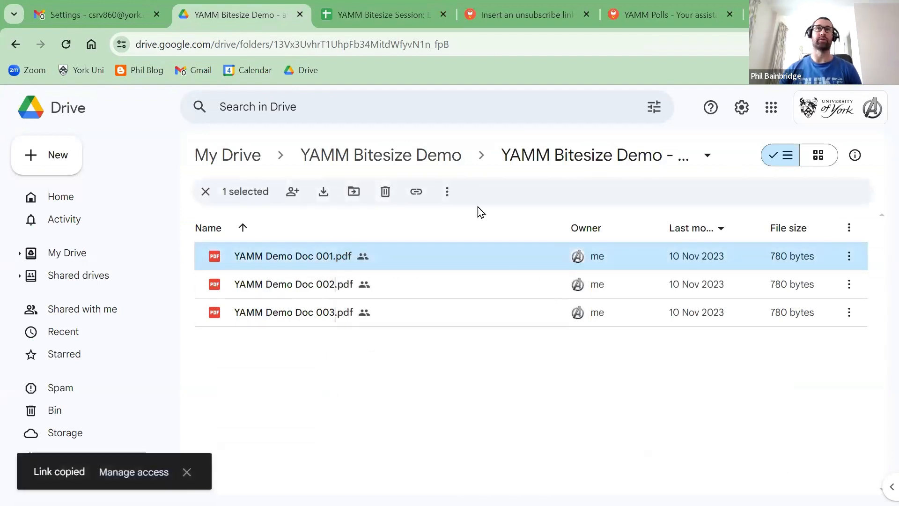
pyautogui.click(394, 19)
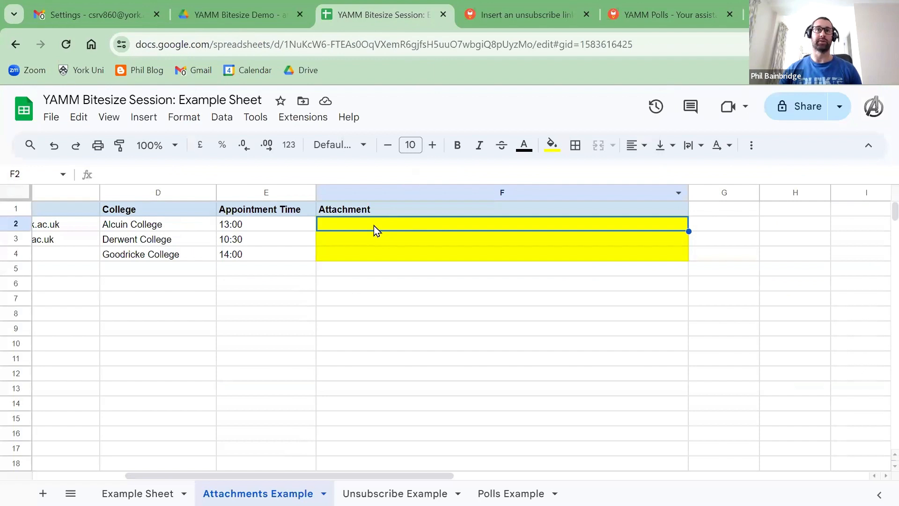
pyautogui.hotkey('ctrl', 'v')
pyautogui.click(378, 340)
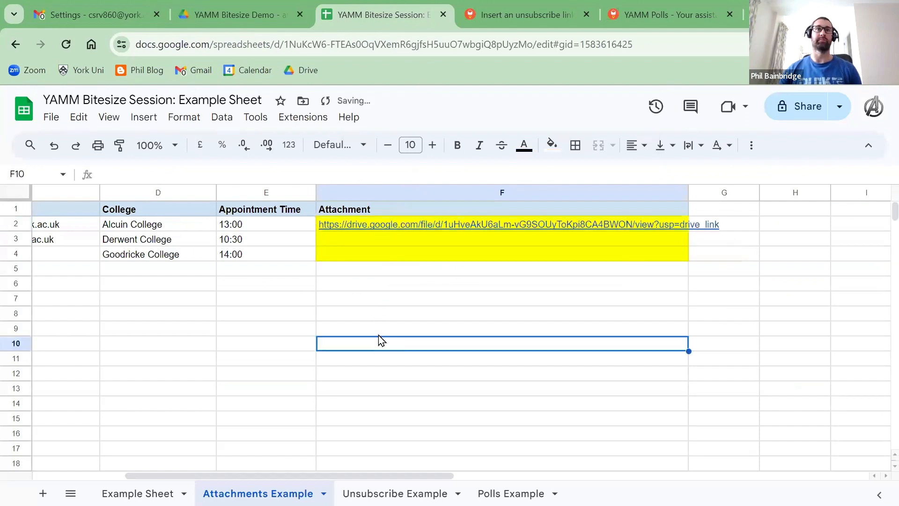
# Step: Copy the share link of YAMM Demo Doc 002.pdf in Google Drive and paste it into cell F3 of the Attachments Example sheet
pyautogui.click(252, 19)
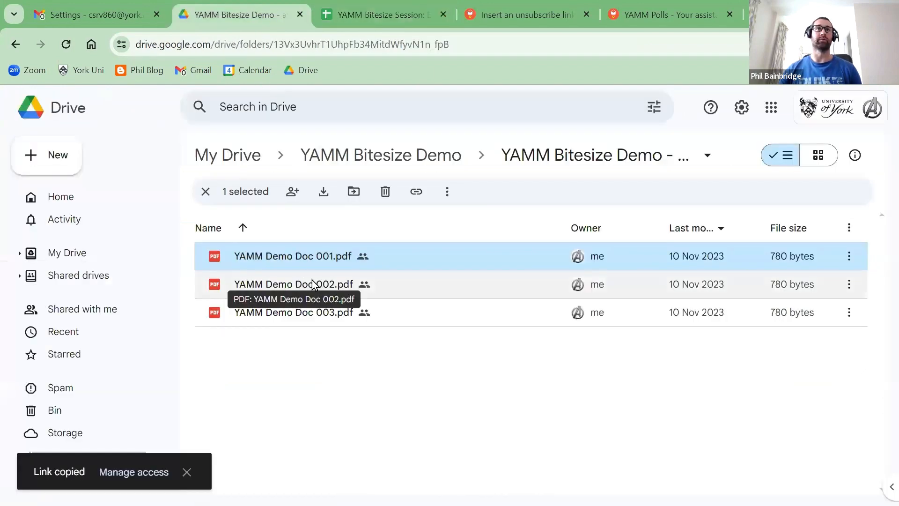
pyautogui.rightClick(312, 282)
pyautogui.moveTo(490, 401)
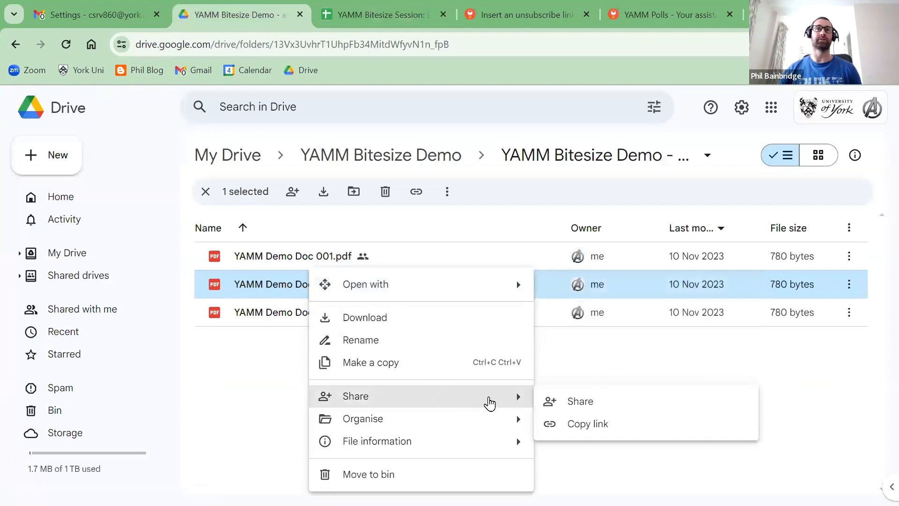
pyautogui.click(586, 425)
pyautogui.click(366, 28)
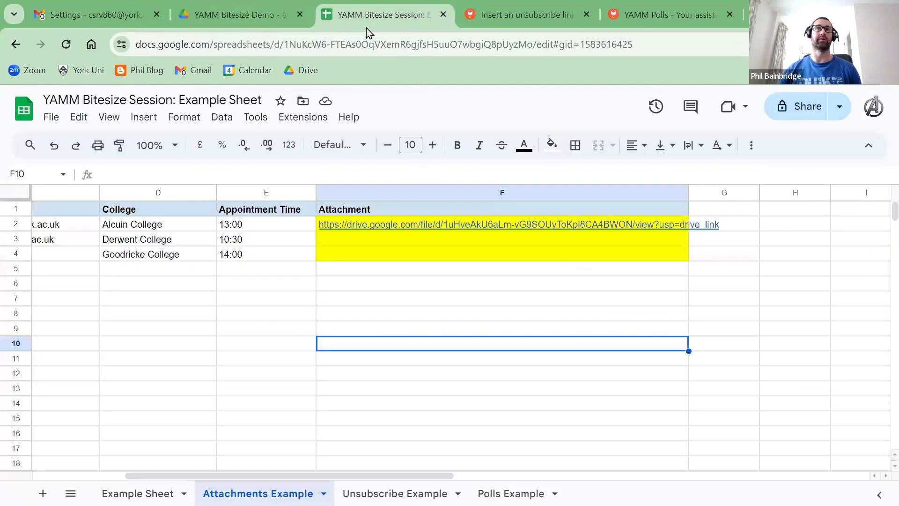
pyautogui.click(360, 244)
pyautogui.hotkey('ctrl', 'v')
pyautogui.click(411, 314)
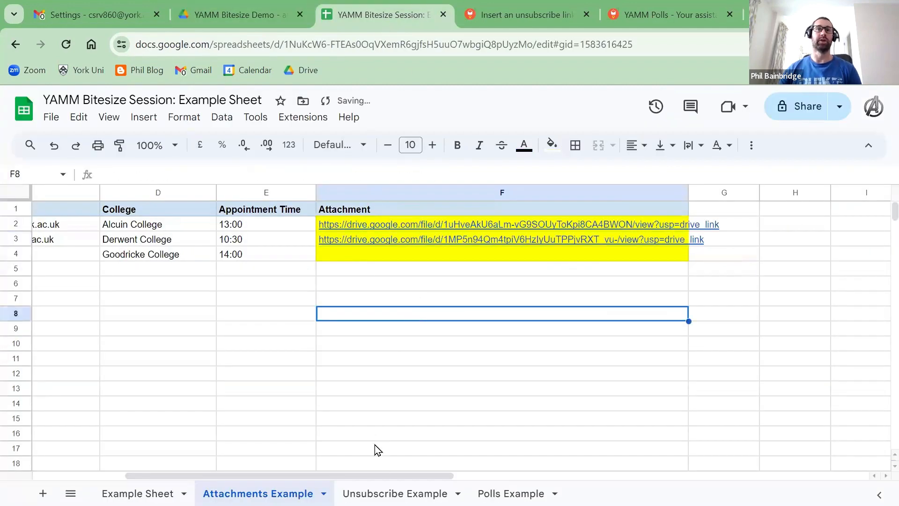
# Step: Check the first two recipients' names against their attachment links in column F of the Attachments Example sheet
pyautogui.moveTo(362, 476); pyautogui.dragTo(270, 476)
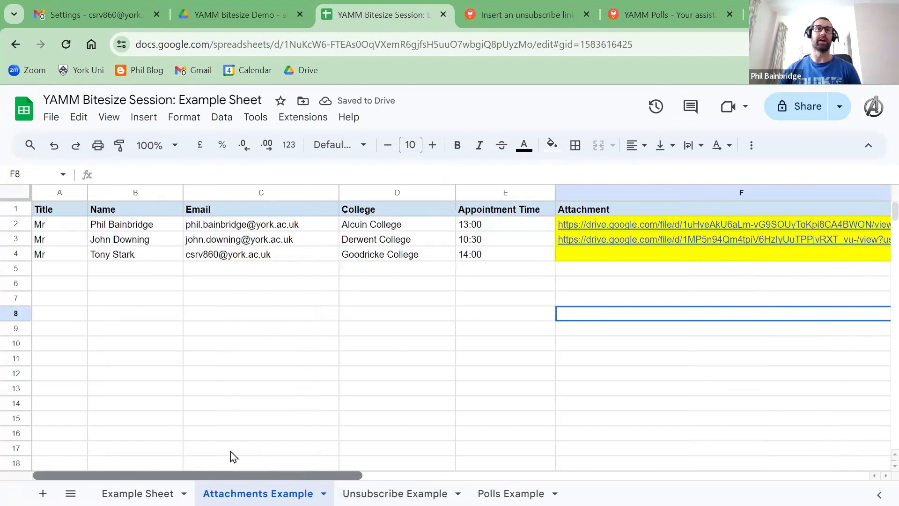
pyautogui.click(129, 225)
pyautogui.click(579, 222)
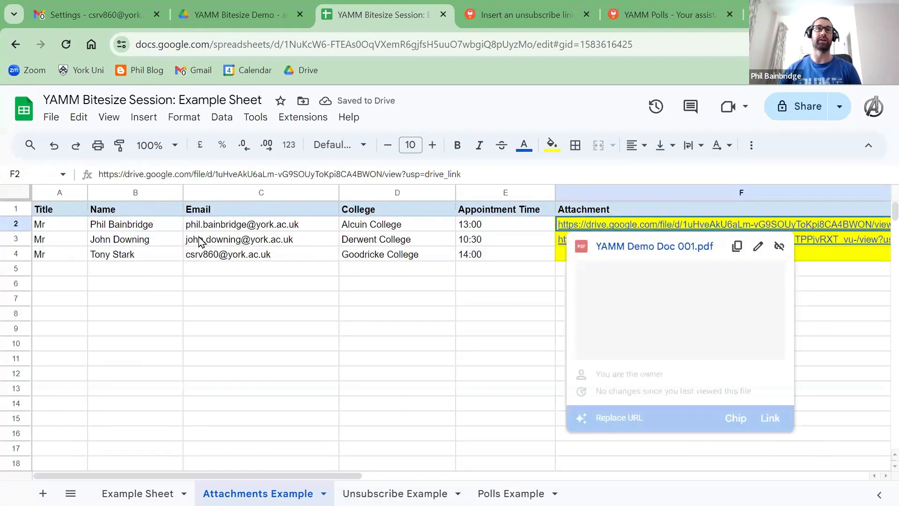
pyautogui.click(159, 240)
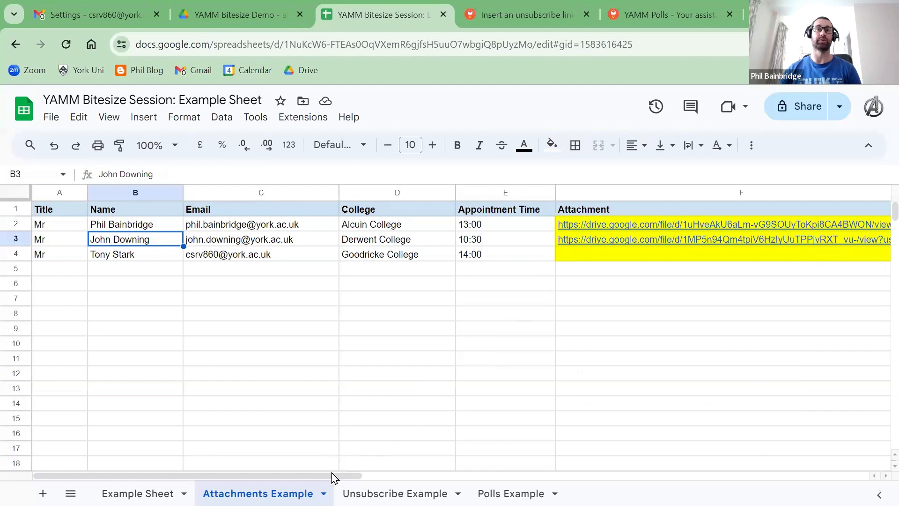
pyautogui.moveTo(333, 476); pyautogui.dragTo(449, 475)
pyautogui.click(372, 345)
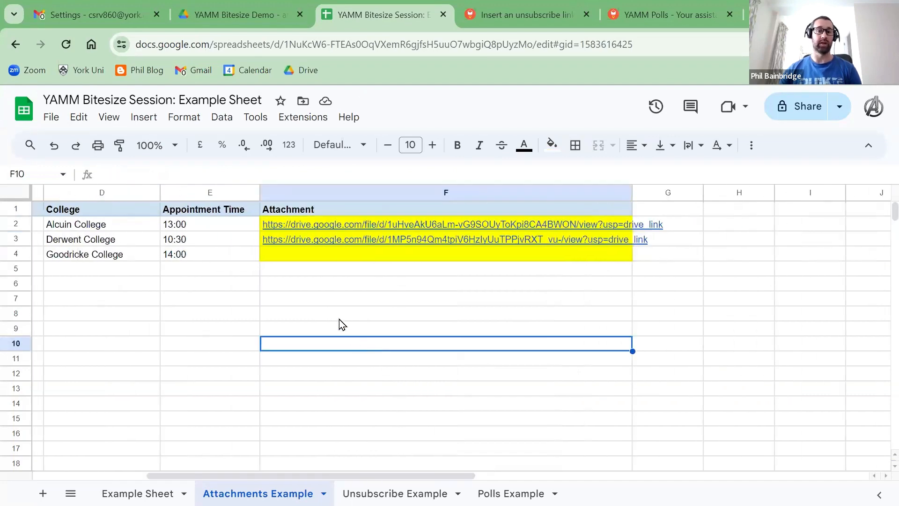
# Step: Examine the general access setting of YAMM Demo Doc 001.pdf in Google Drive's sharing dialog, then close it
pyautogui.hotkey('ctrl', 'pageup')
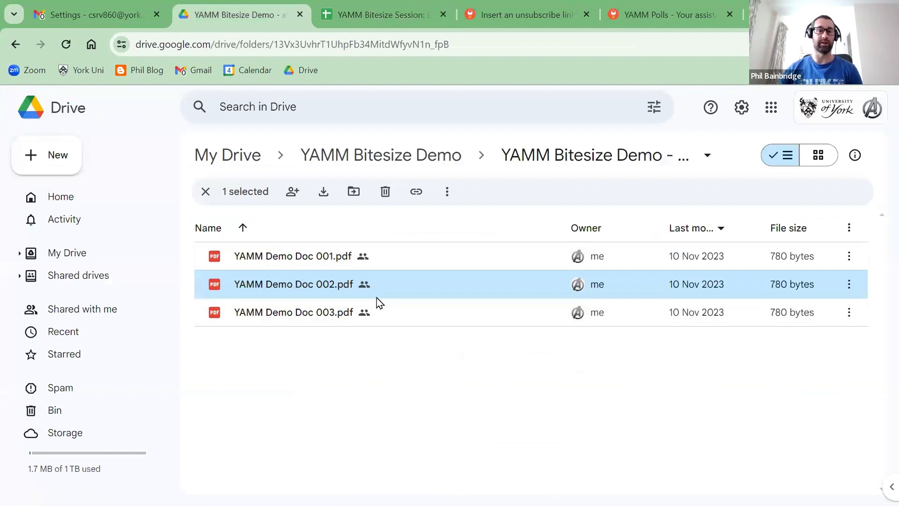
pyautogui.rightClick(335, 260)
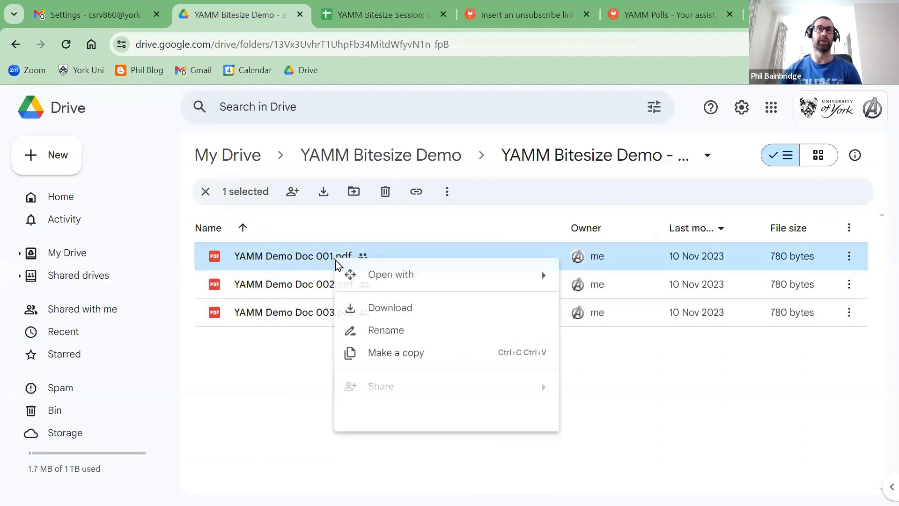
pyautogui.moveTo(489, 389)
pyautogui.click(600, 395)
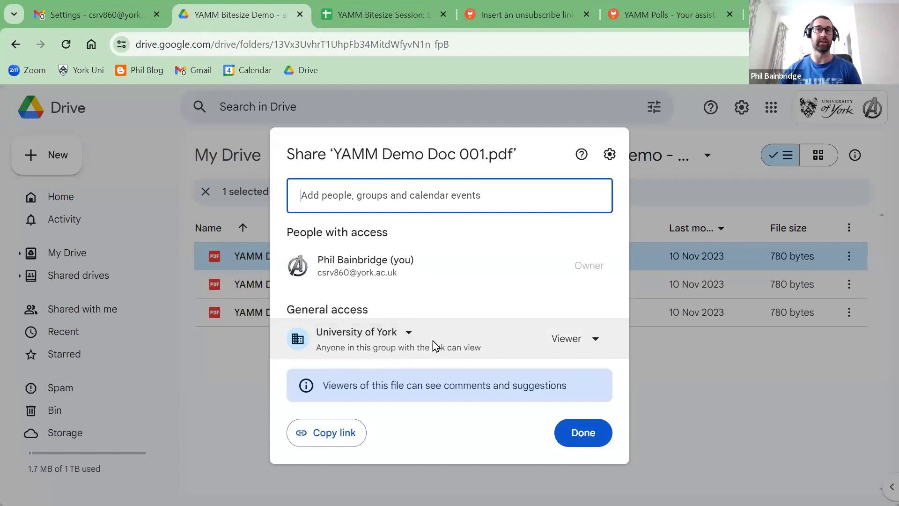
pyautogui.click(576, 437)
# Step: Return to the Attachments Example sheet and review which file link belongs to the recipient in row 3
pyautogui.click(380, 15)
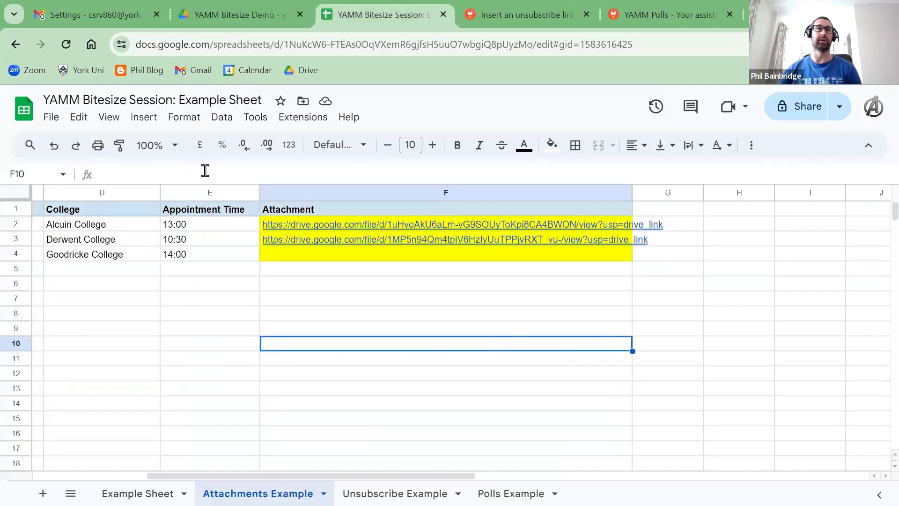
pyautogui.moveTo(273, 477); pyautogui.dragTo(108, 471)
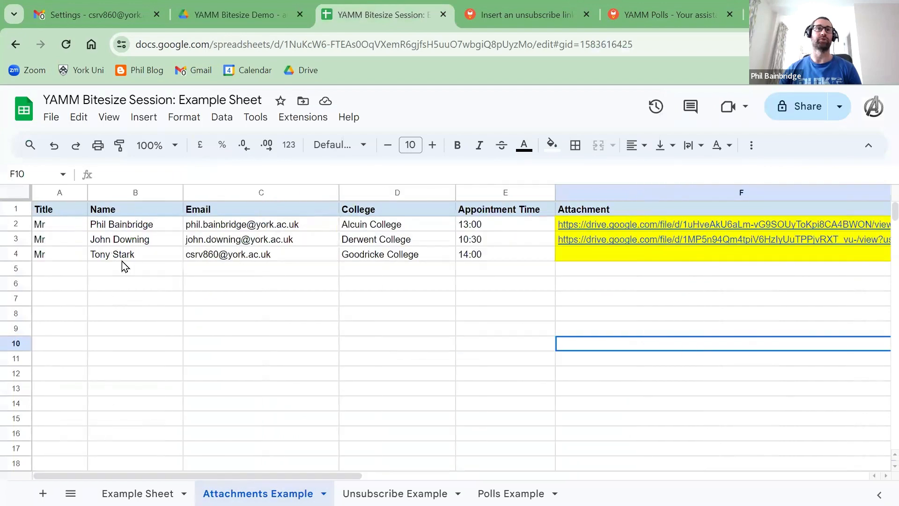
pyautogui.click(124, 239)
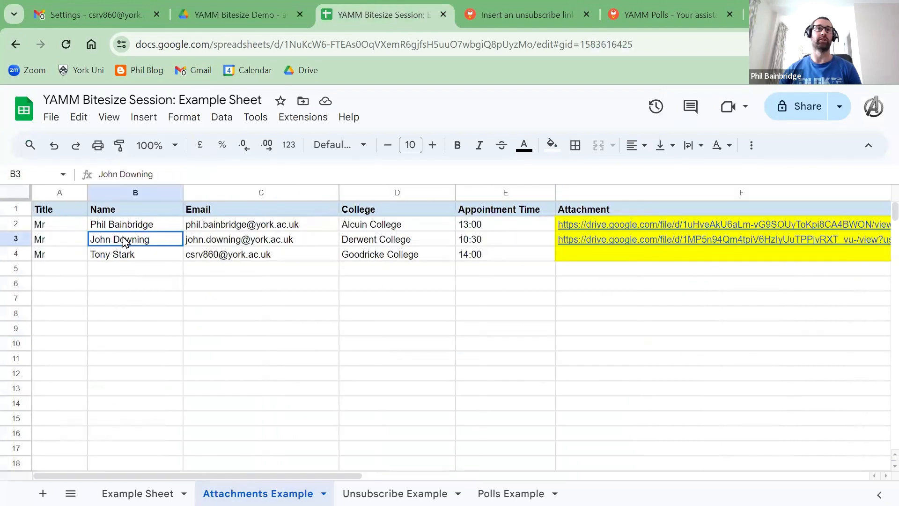
pyautogui.click(588, 238)
pyautogui.click(526, 297)
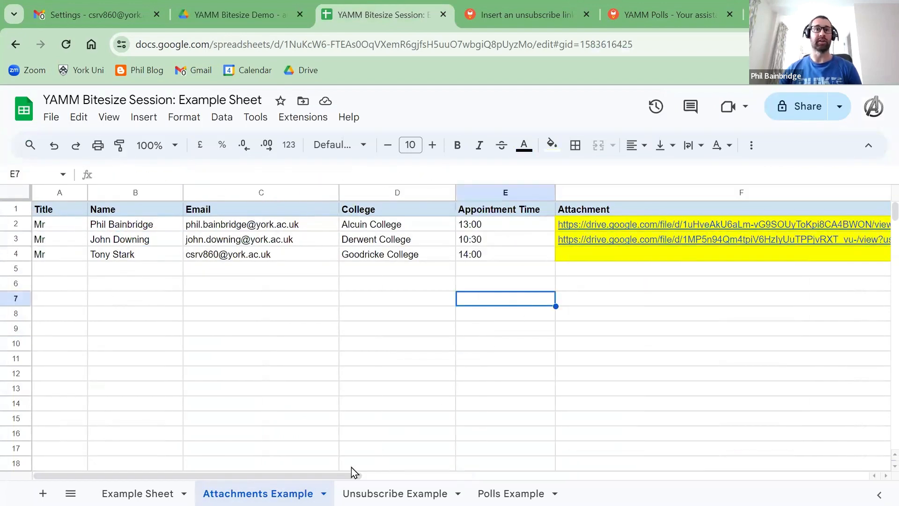
pyautogui.moveTo(351, 473); pyautogui.dragTo(436, 458)
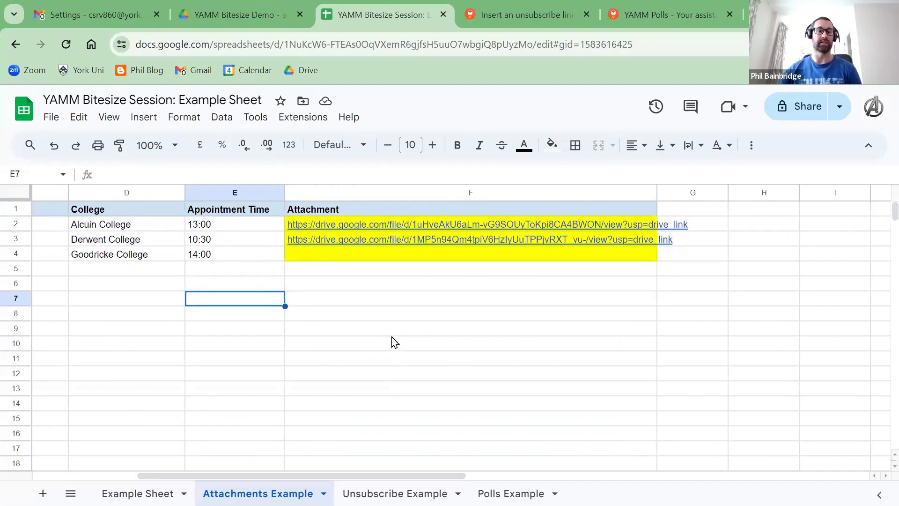
pyautogui.click(378, 317)
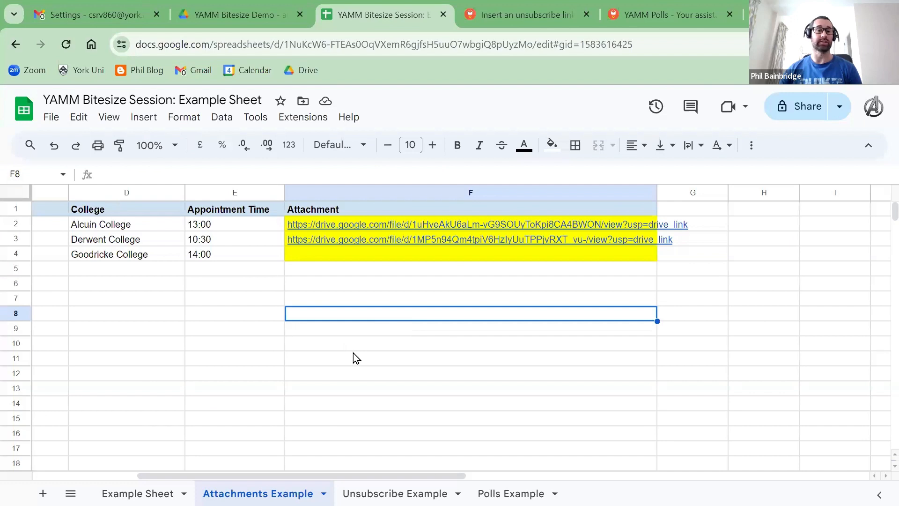
# Step: Review the share options of YAMM Demo Doc 001.pdf in Google Drive and preview its link in cell F2 of the sheet
pyautogui.click(240, 13)
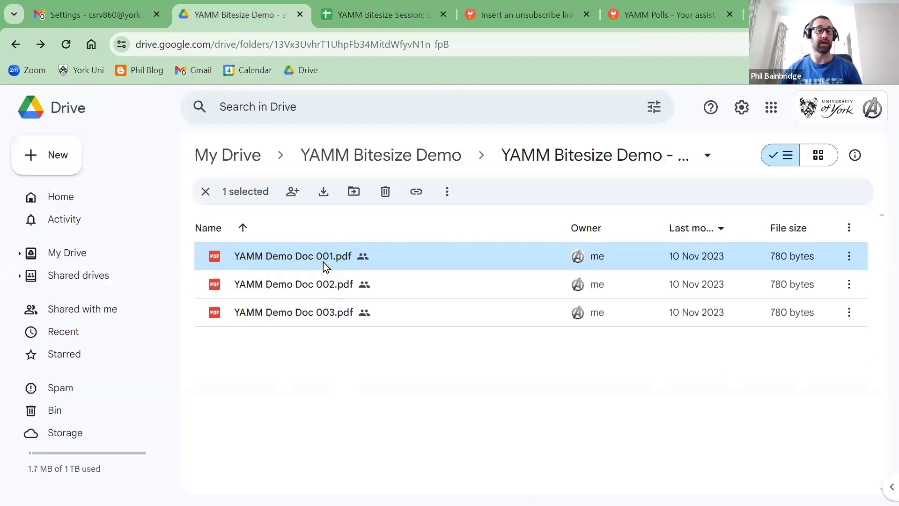
pyautogui.rightClick(349, 259)
pyautogui.moveTo(517, 382)
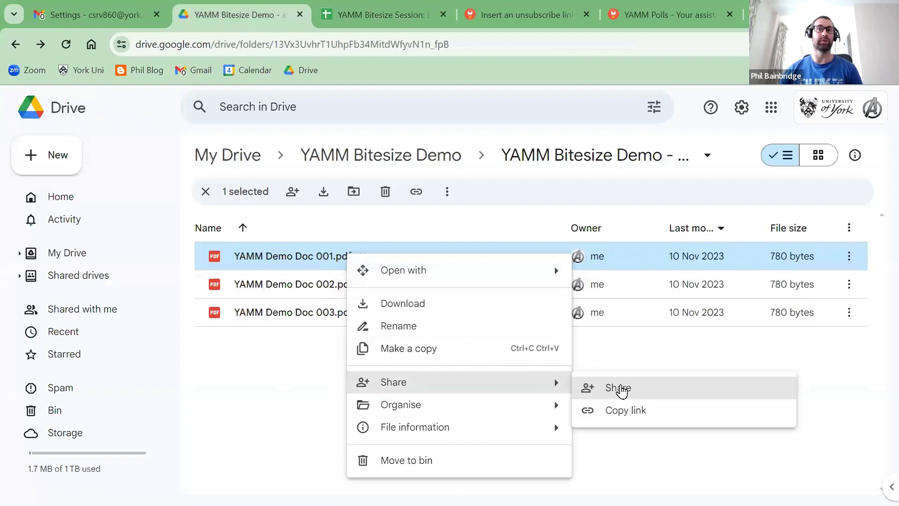
pyautogui.click(284, 370)
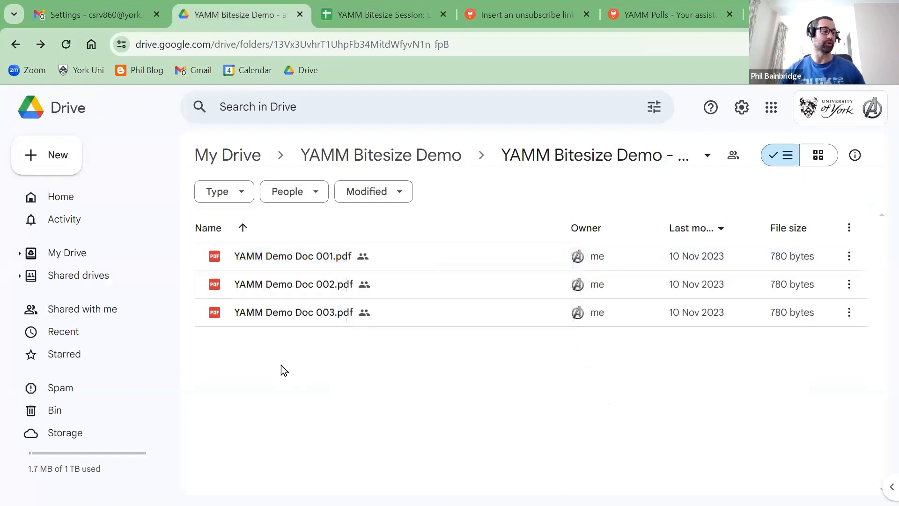
pyautogui.click(386, 16)
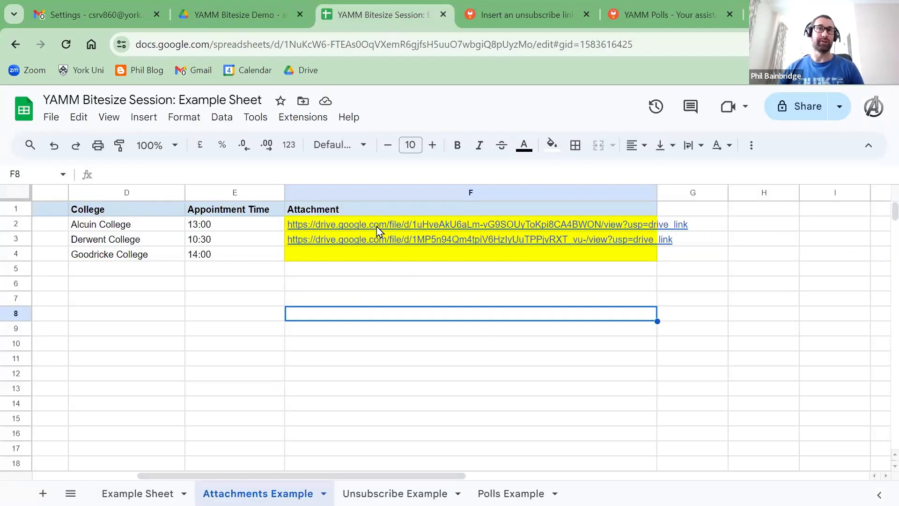
pyautogui.moveTo(374, 223)
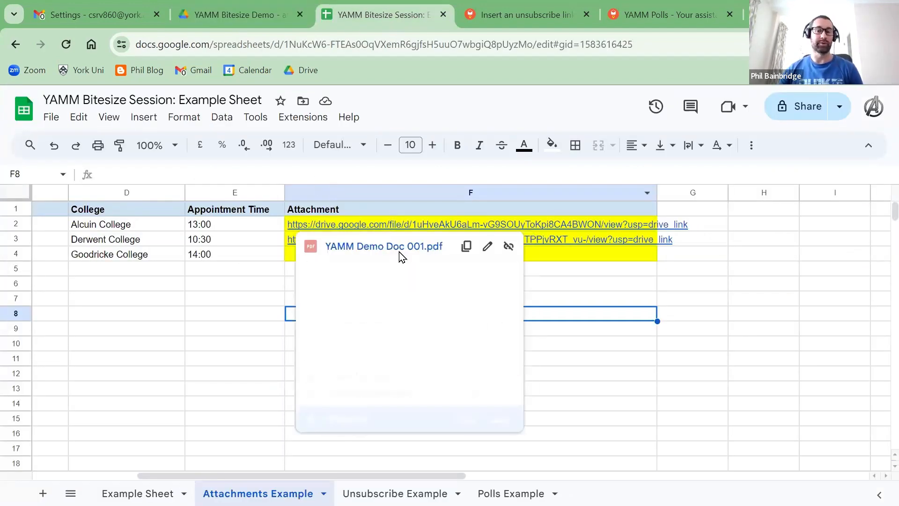
pyautogui.click(219, 331)
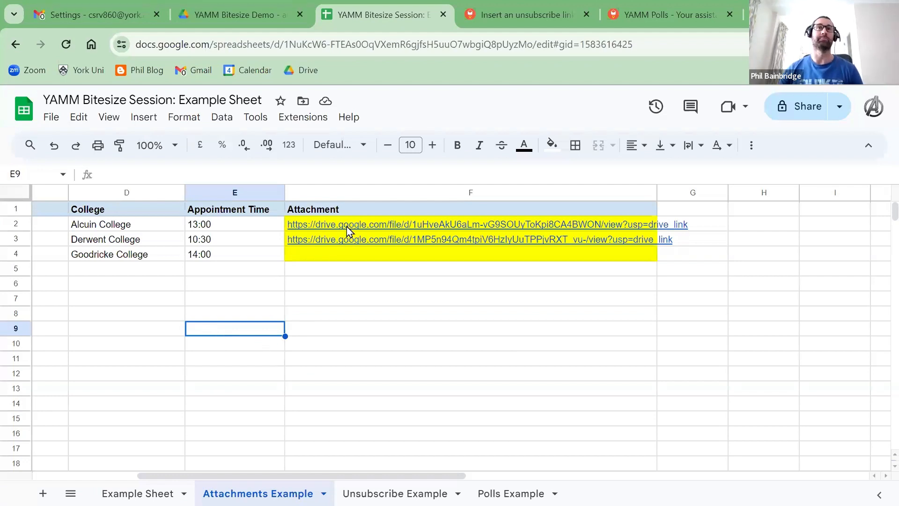
# Step: Clear the attachment links from cells F2:F4 and rename the column header in F1 as ID
pyautogui.moveTo(347, 227); pyautogui.dragTo(344, 253)
pyautogui.press('Delete')
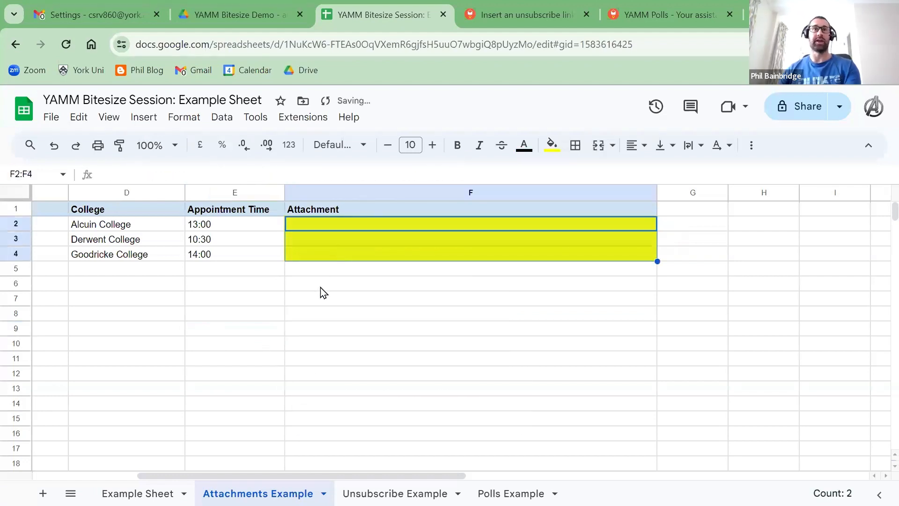
pyautogui.click(321, 287)
pyautogui.click(318, 208)
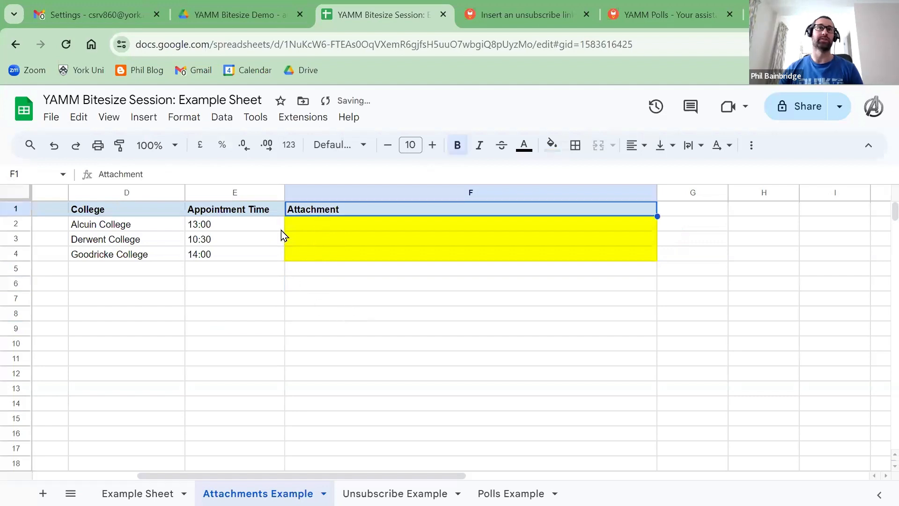
pyautogui.write('ID')
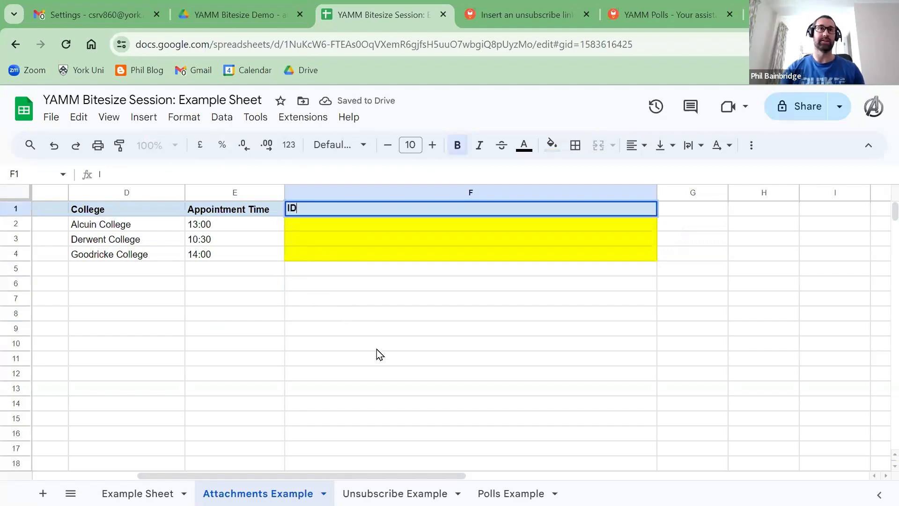
pyautogui.click(377, 350)
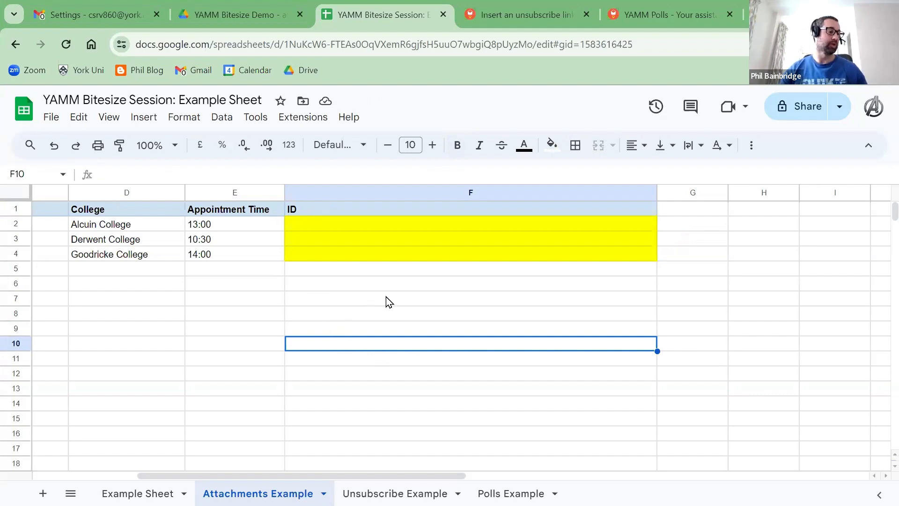
# Step: Enter the IDs 001, 002 and 003 in cells F2 to F4 for the three recipients
pyautogui.click(309, 232)
pyautogui.write('001')
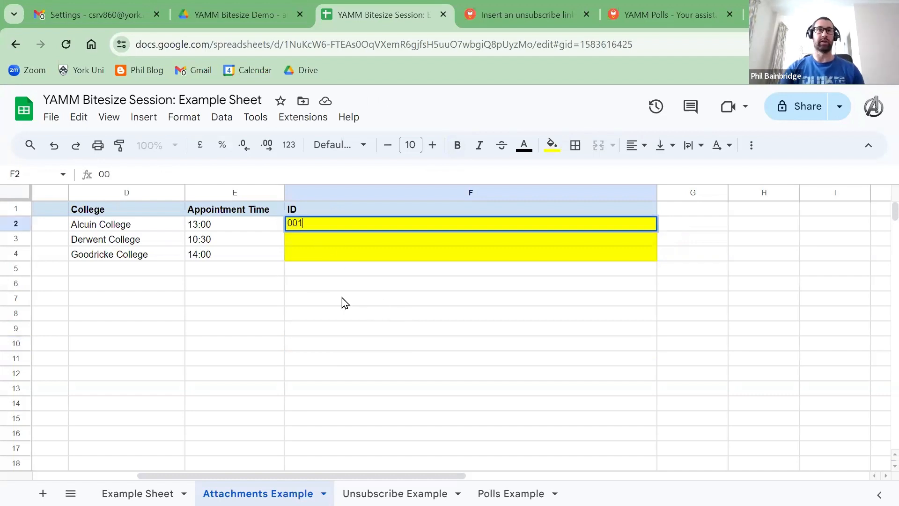
pyautogui.press('Return')
pyautogui.write('002')
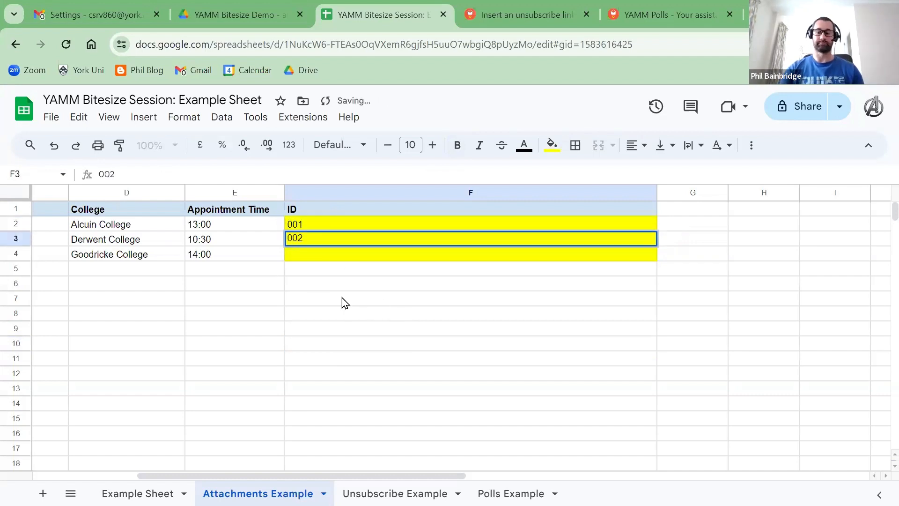
pyautogui.press('Return')
pyautogui.write('003')
pyautogui.press('Return')
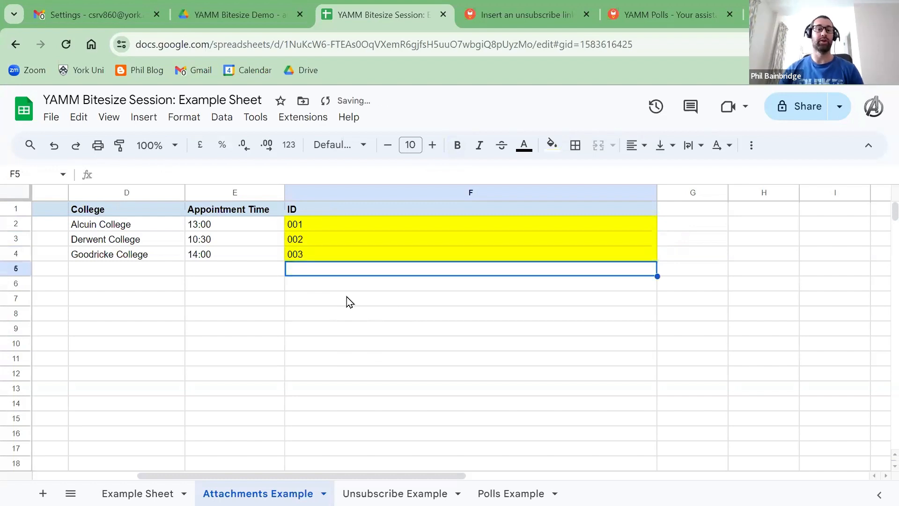
# Step: Compare the numbered PDF file names in Google Drive with the recipients' IDs in the Attachments Example sheet
pyautogui.click(256, 16)
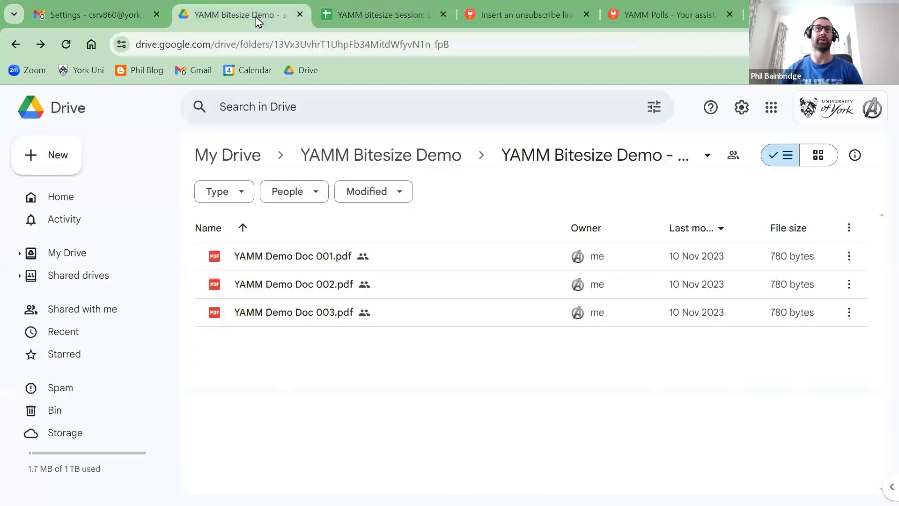
pyautogui.click(323, 263)
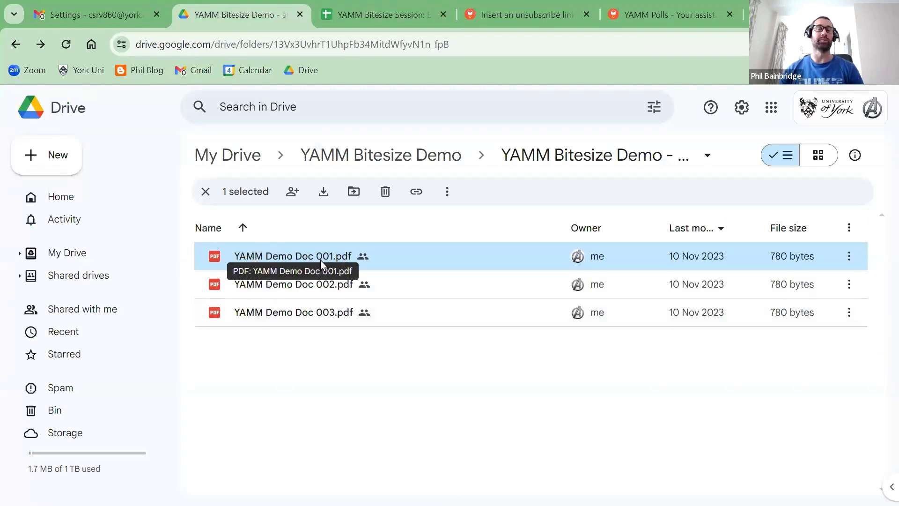
pyautogui.click(326, 289)
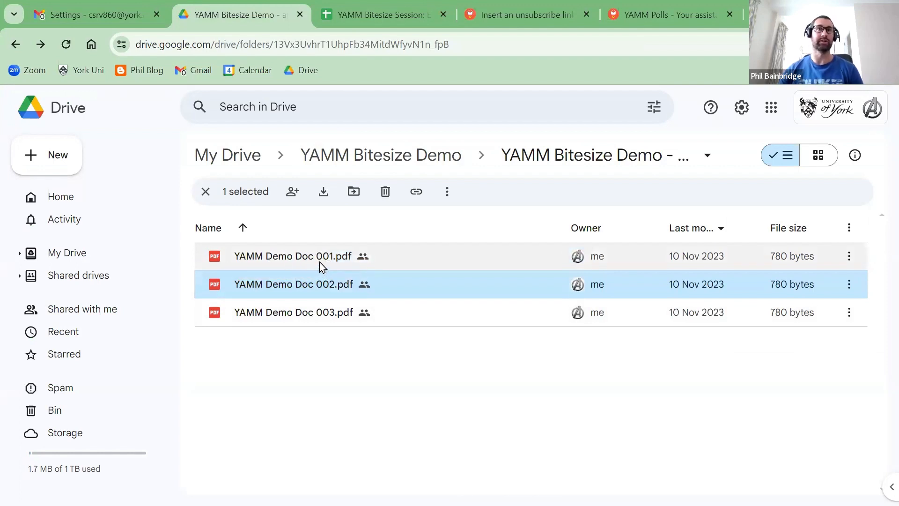
pyautogui.click(374, 15)
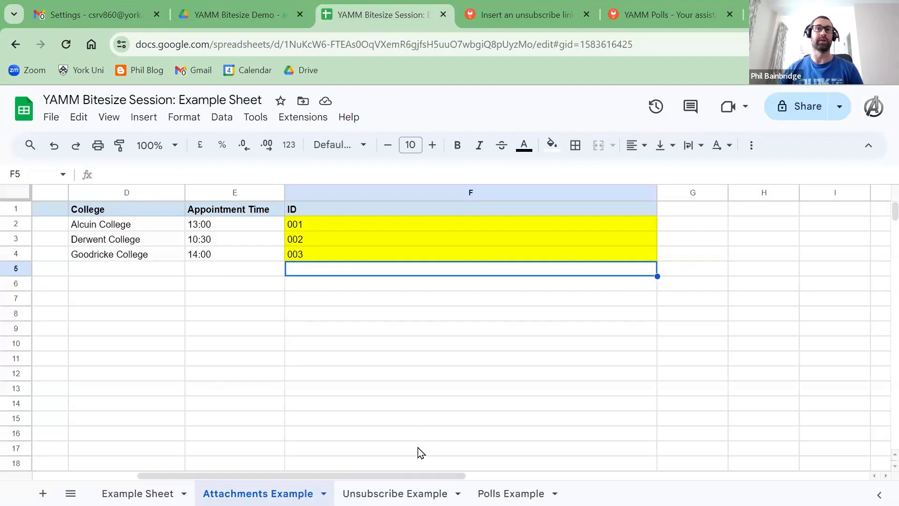
pyautogui.moveTo(401, 476); pyautogui.dragTo(257, 472)
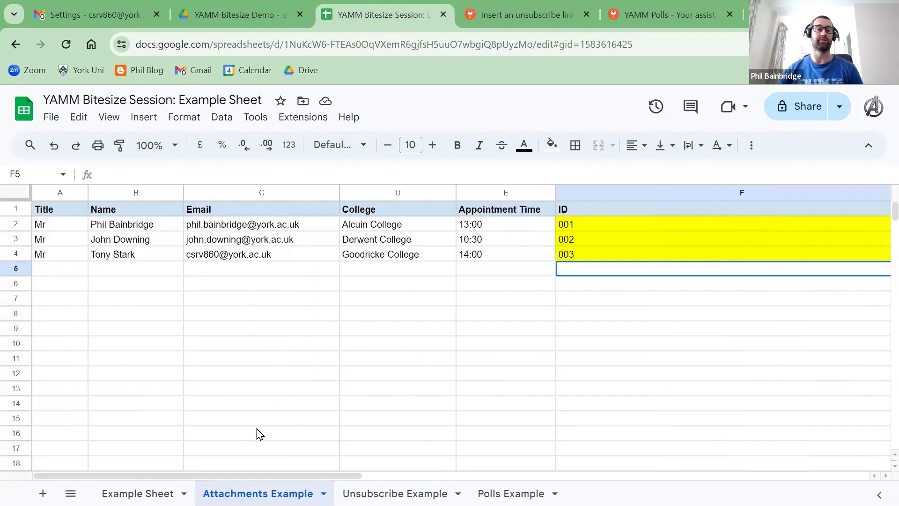
# Step: Compare the recipients' names in column B with their IDs in column F of the Attachments Example sheet
pyautogui.click(115, 226)
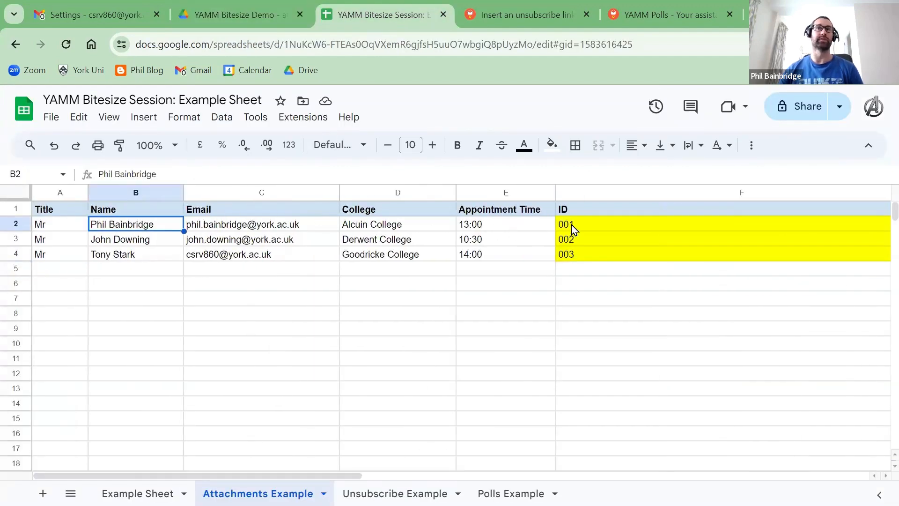
pyautogui.click(158, 240)
pyautogui.click(585, 245)
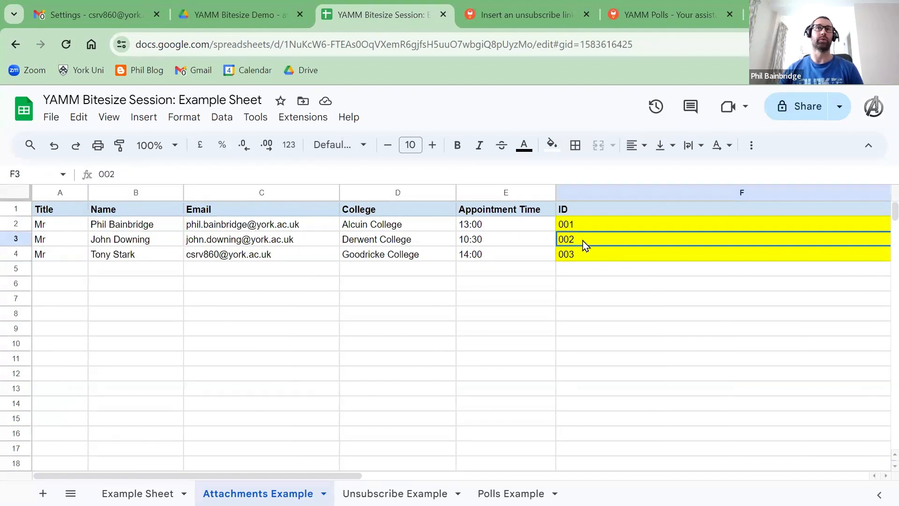
pyautogui.moveTo(323, 475); pyautogui.dragTo(409, 470)
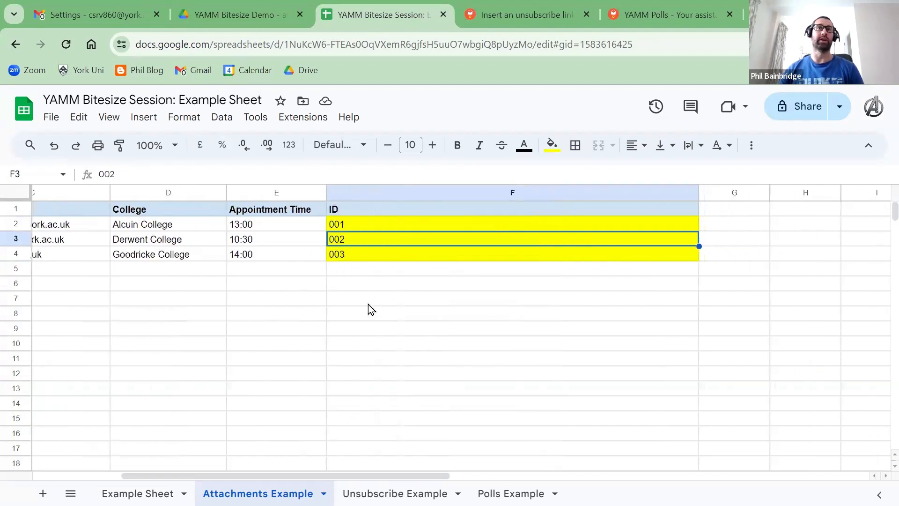
pyautogui.click(369, 302)
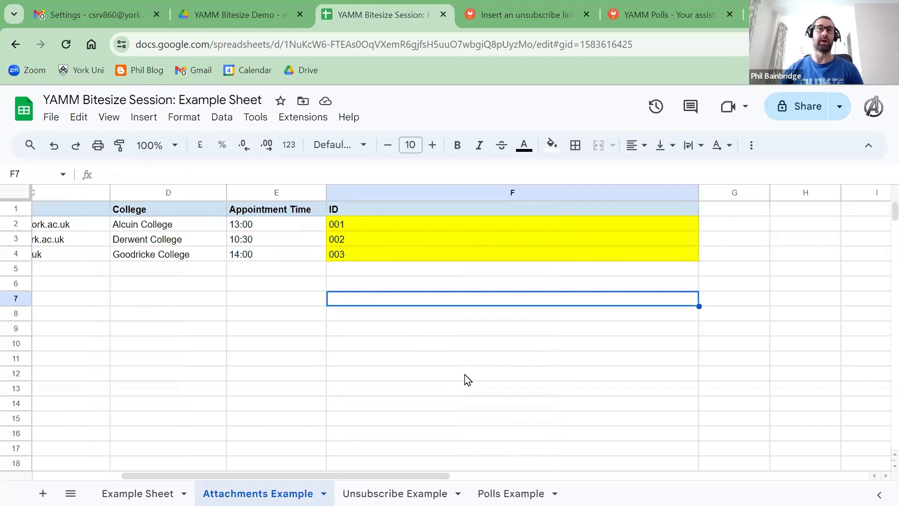
# Step: Start a mail merge from the Attachments Example sheet and open the import of personalised attachments from a Drive folder
pyautogui.click(304, 117)
pyautogui.moveTo(438, 306)
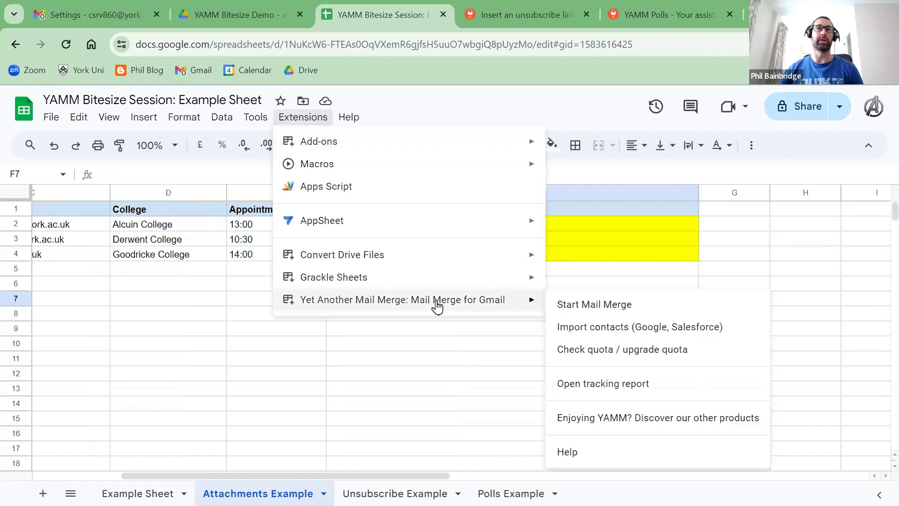
pyautogui.click(584, 309)
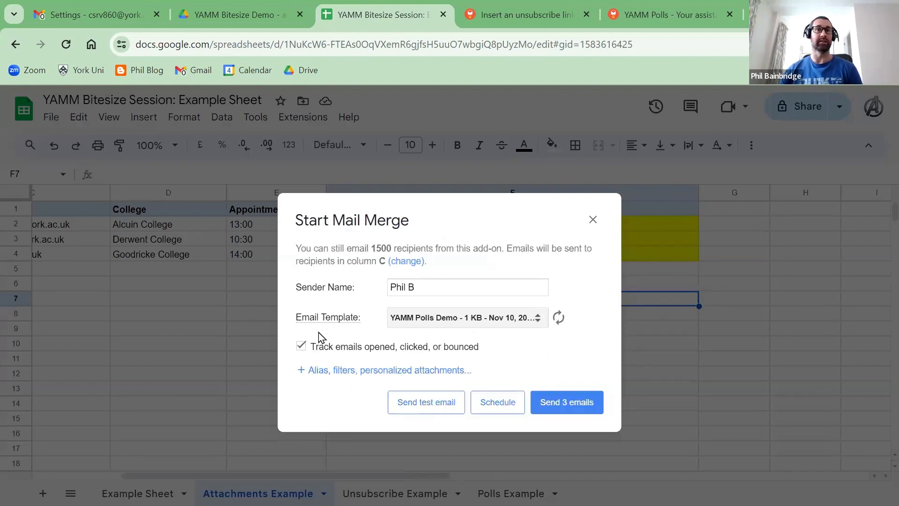
pyautogui.click(349, 373)
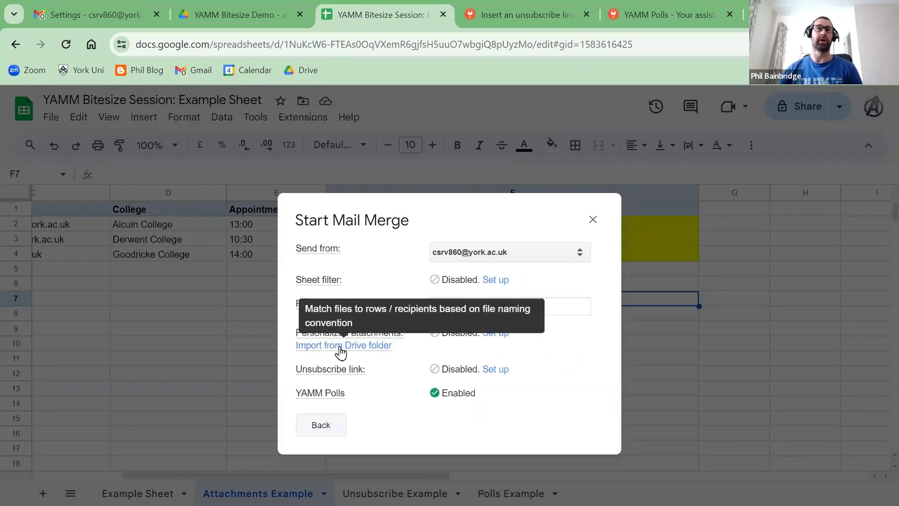
pyautogui.click(355, 349)
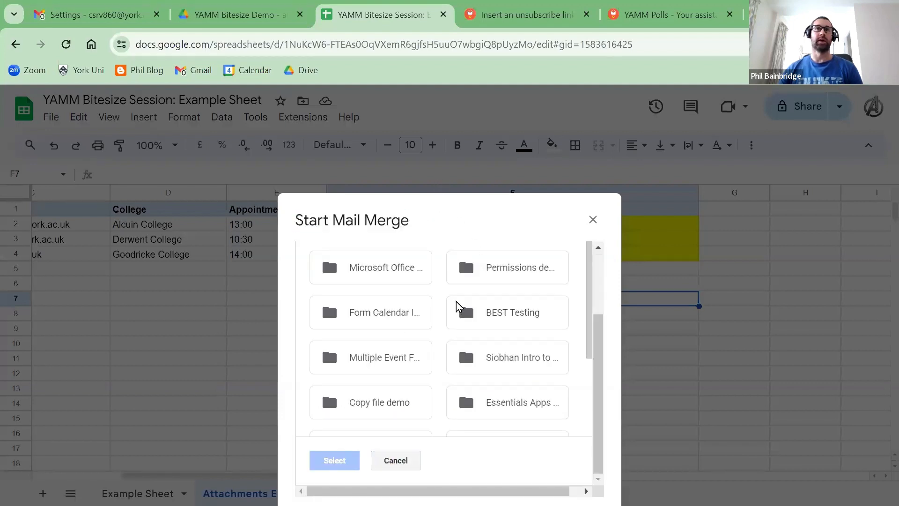
# Step: Find and open the YAMM Bitesize Demo folder, and select its subfolder YAMM Bitesize Demo - attachments
pyautogui.scroll(-3, 455, 373)
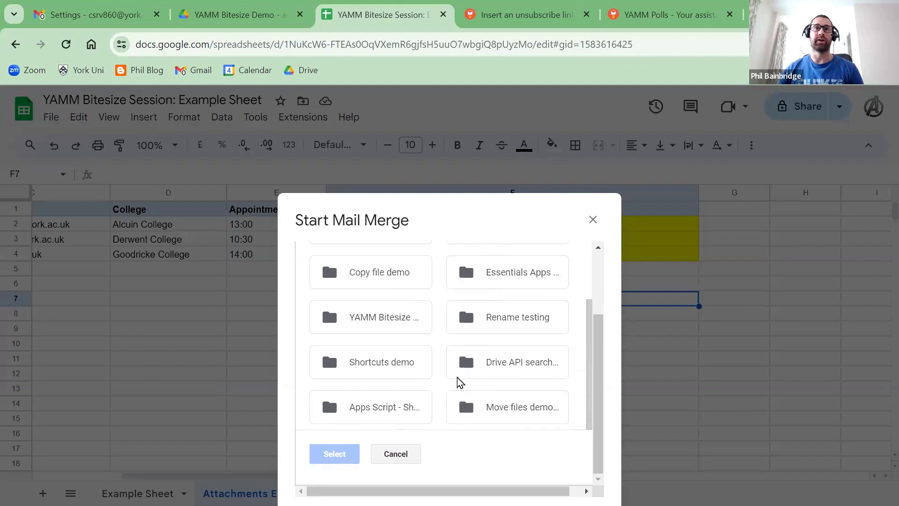
pyautogui.scroll(1, 459, 381)
pyautogui.scroll(2, 456, 380)
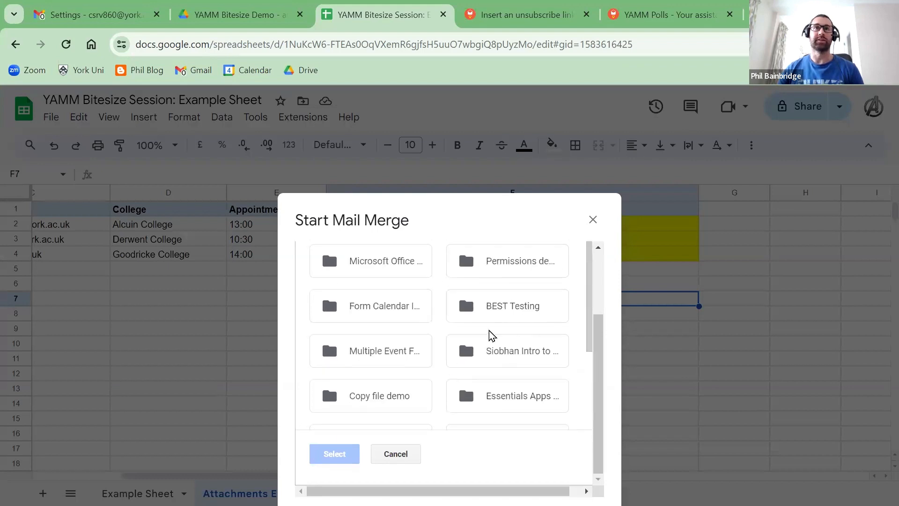
pyautogui.scroll(-1, 482, 337)
pyautogui.scroll(-1, 476, 340)
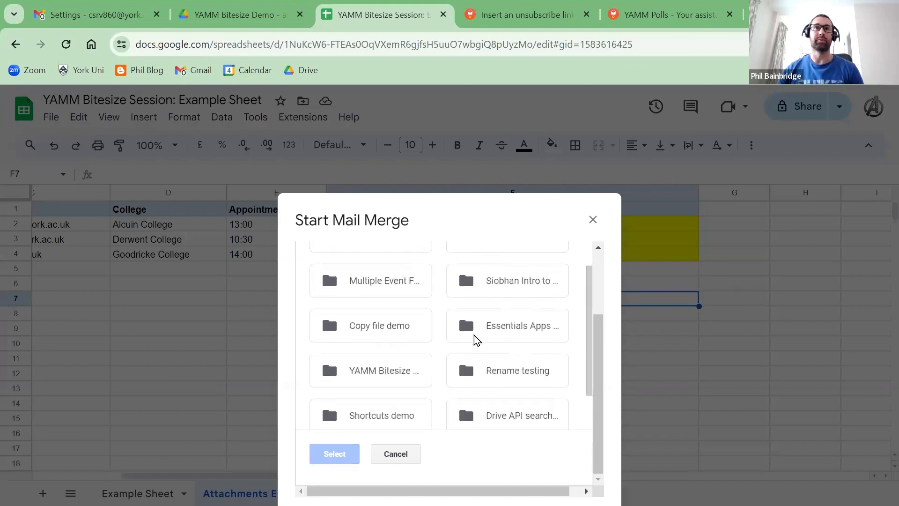
pyautogui.click(353, 377)
pyautogui.doubleClick(353, 377)
pyautogui.click(381, 277)
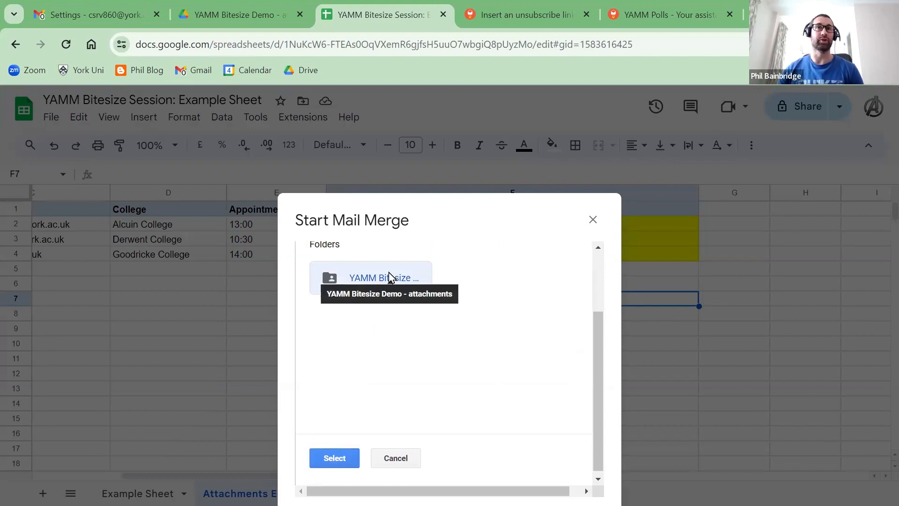
# Step: Look inside the YAMM Bitesize Demo - attachments folder and return to its parent folder
pyautogui.doubleClick(390, 277)
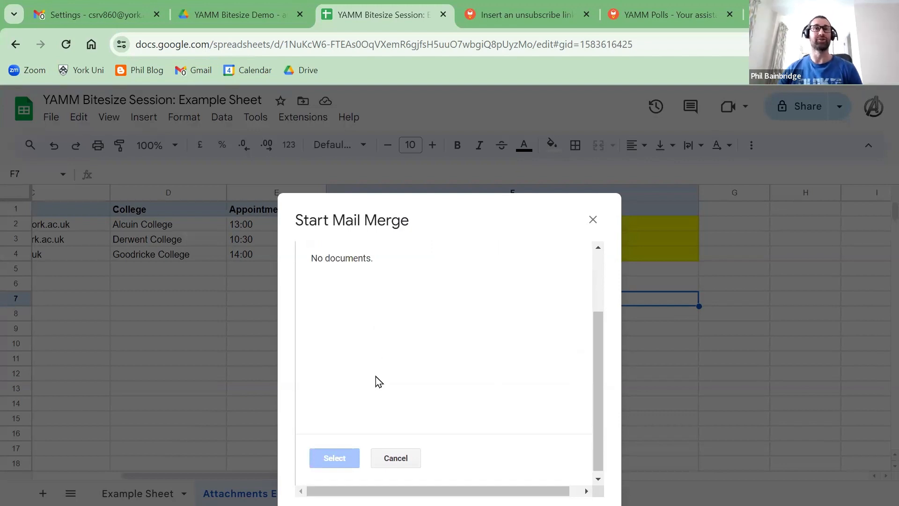
pyautogui.scroll(2, 388, 335)
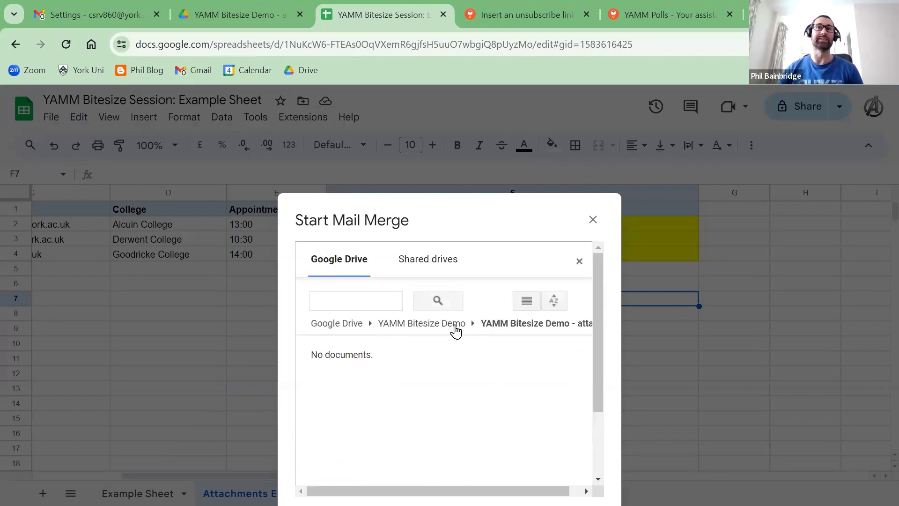
pyautogui.click(445, 326)
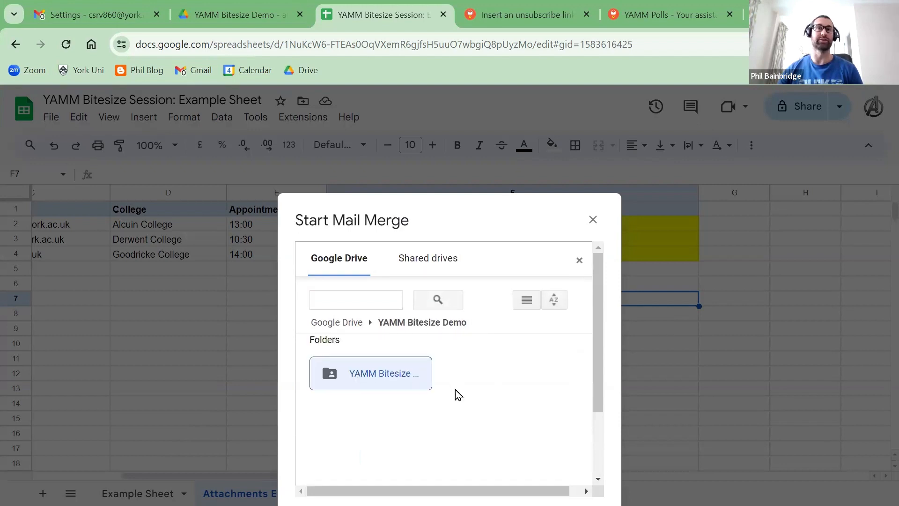
# Step: Import the files from the YAMM Bitesize Demo - attachments folder, using ID as the column to check for matches
pyautogui.scroll(-2, 465, 373)
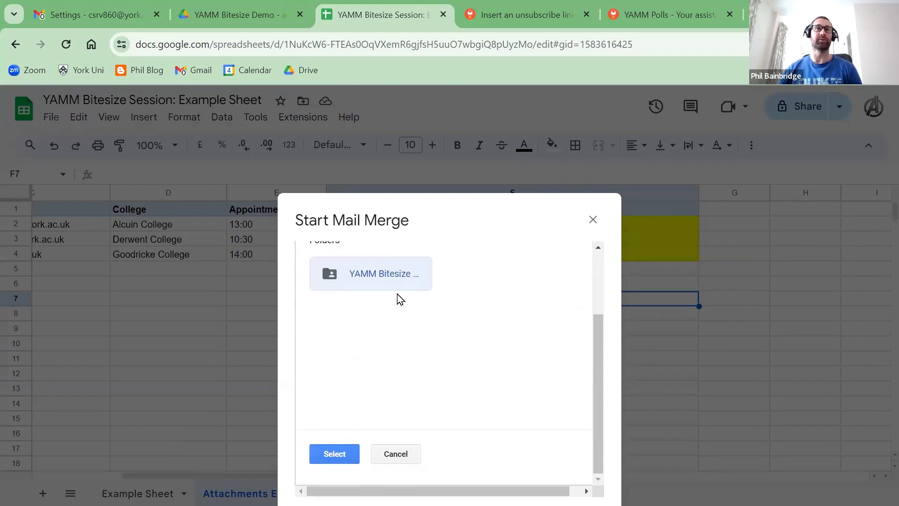
pyautogui.click(331, 454)
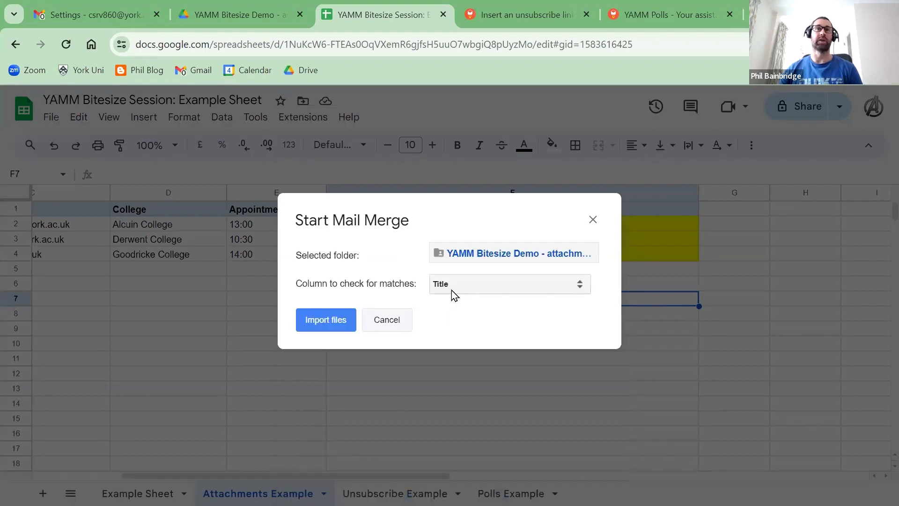
pyautogui.click(471, 285)
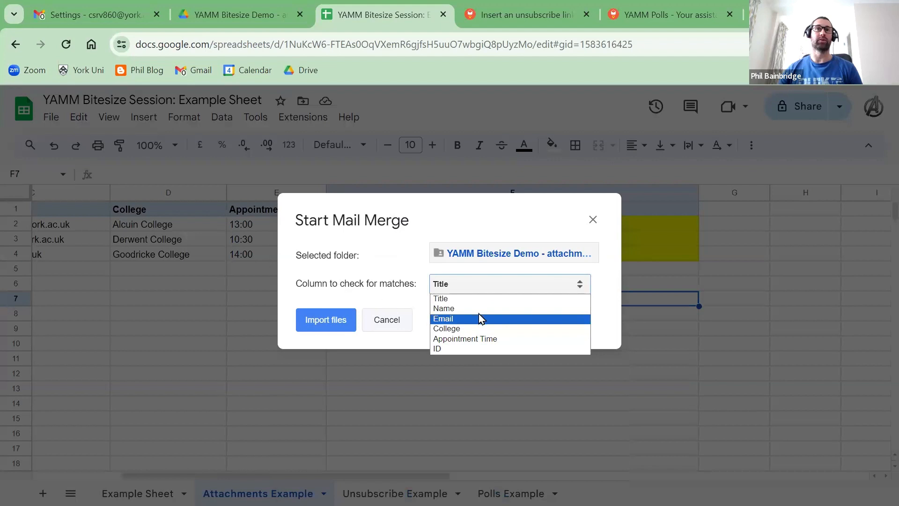
pyautogui.click(451, 349)
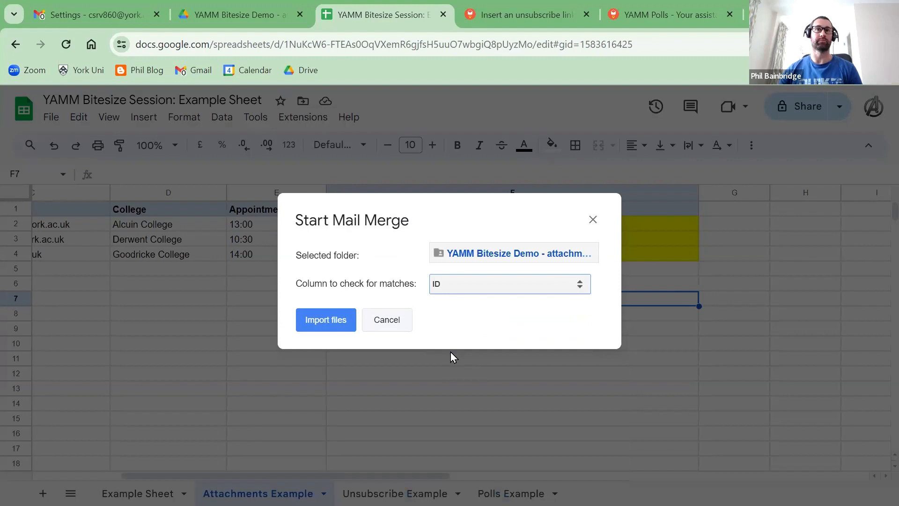
pyautogui.click(325, 328)
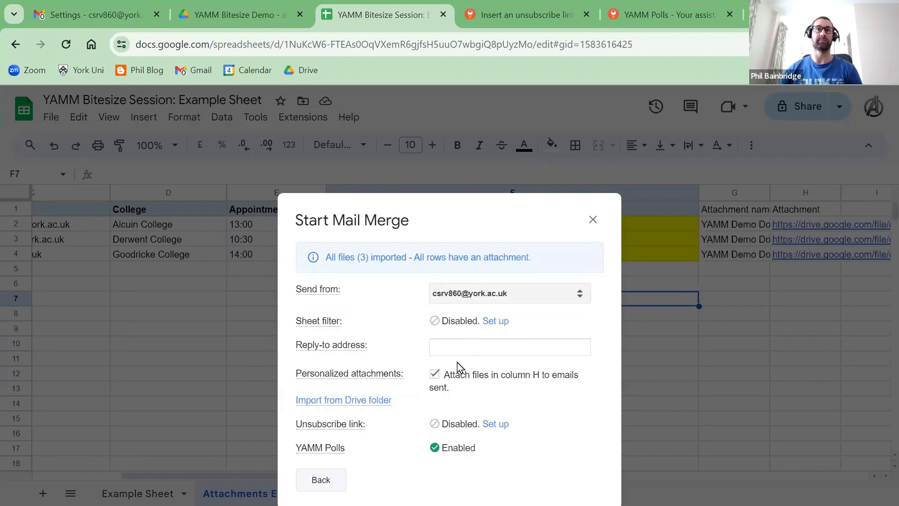
# Step: Close the mail merge setup and widen columns G and H to show the full attachment names and links
pyautogui.click(593, 222)
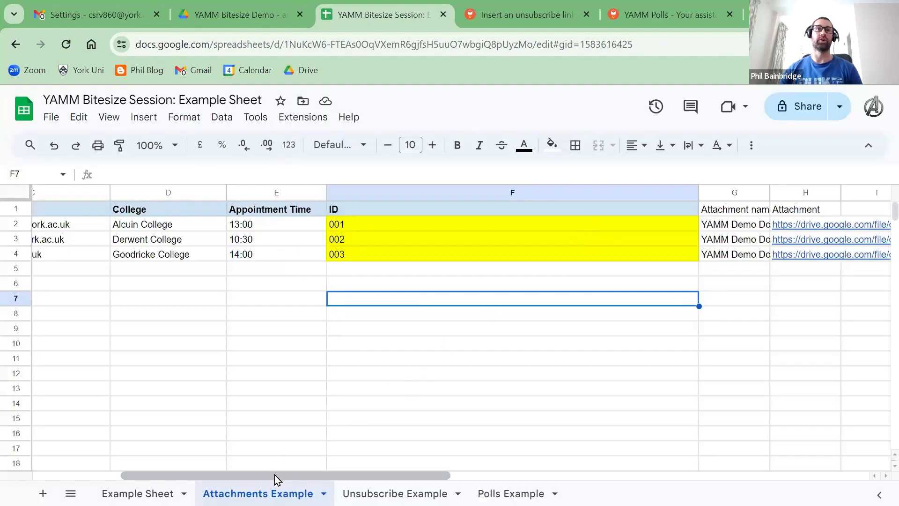
pyautogui.moveTo(274, 474); pyautogui.dragTo(453, 449)
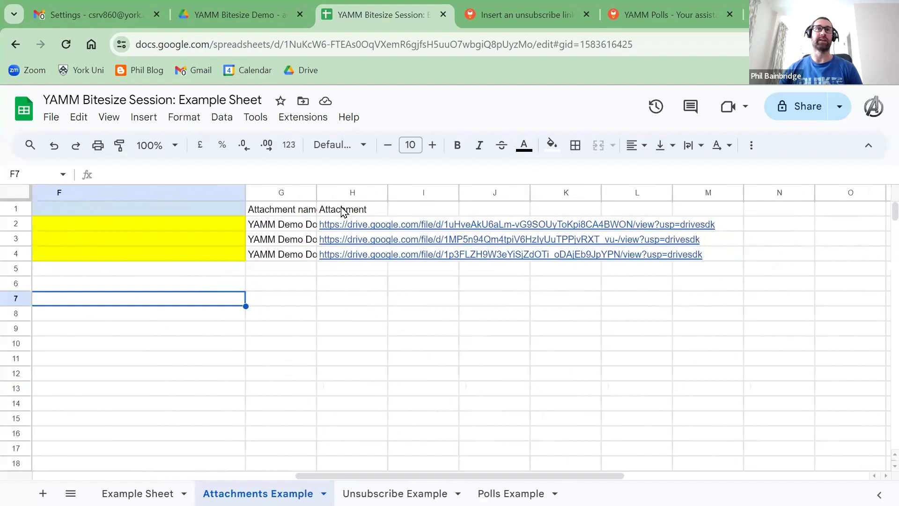
pyautogui.moveTo(317, 191); pyautogui.dragTo(385, 191)
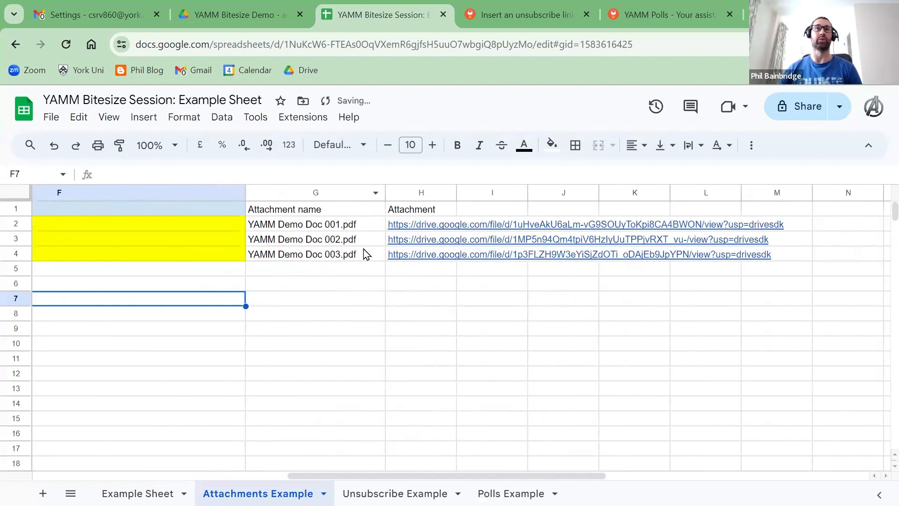
pyautogui.click(334, 330)
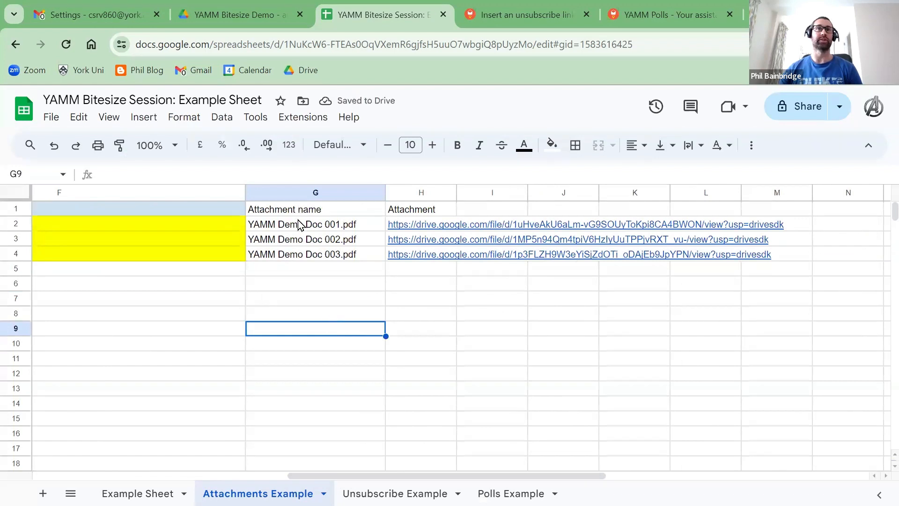
pyautogui.moveTo(299, 225); pyautogui.dragTo(299, 260)
pyautogui.click(301, 272)
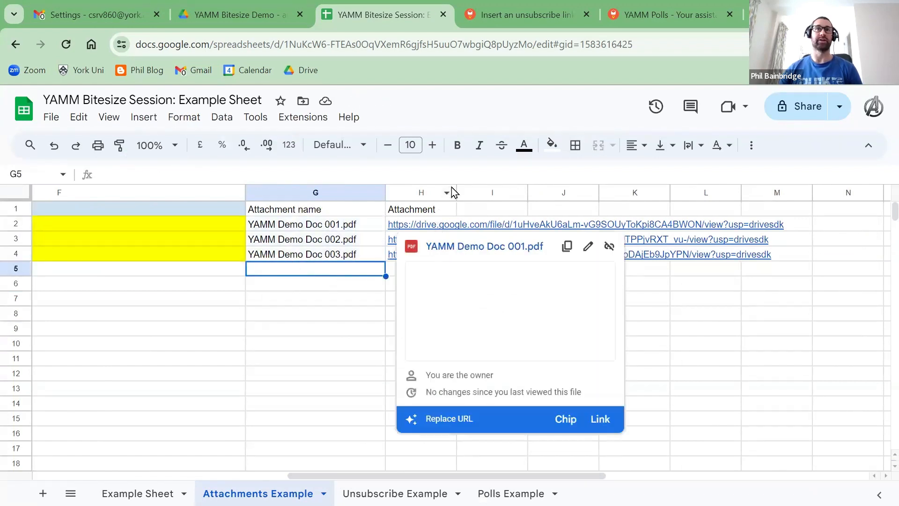
pyautogui.moveTo(457, 192); pyautogui.dragTo(809, 192)
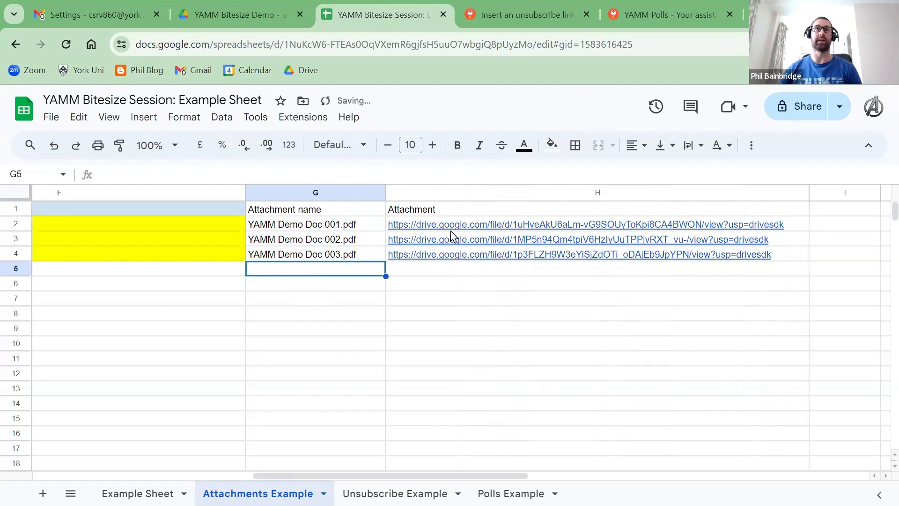
pyautogui.click(468, 292)
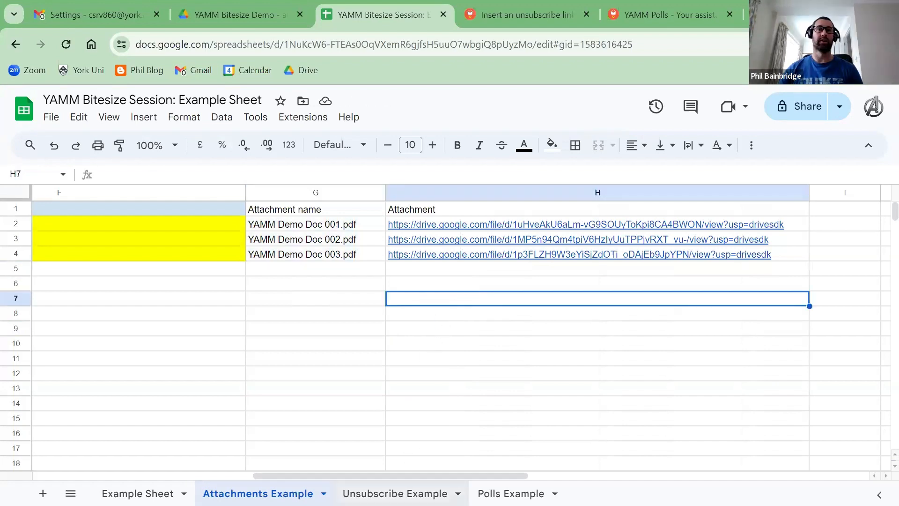
pyautogui.moveTo(397, 477); pyautogui.dragTo(383, 477)
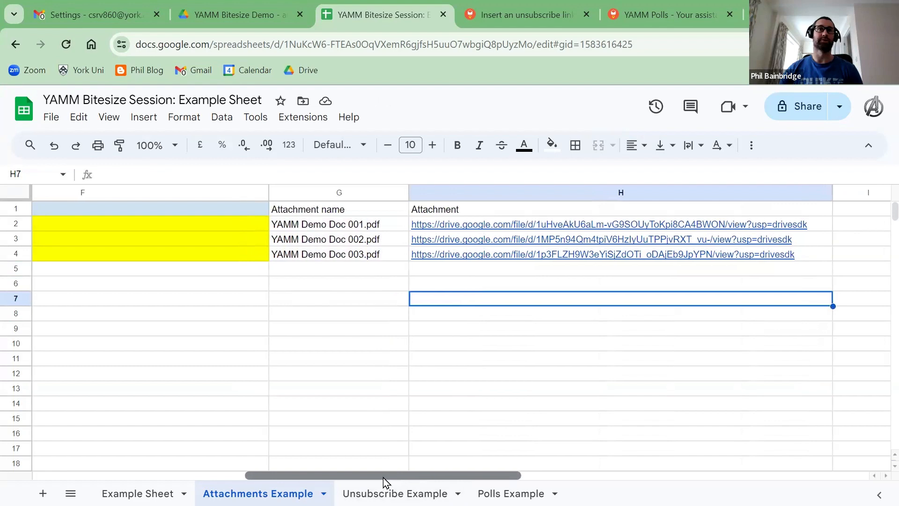
# Step: Switch to Gmail and open the YAMM Newsletter Demo draft
pyautogui.click(85, 7)
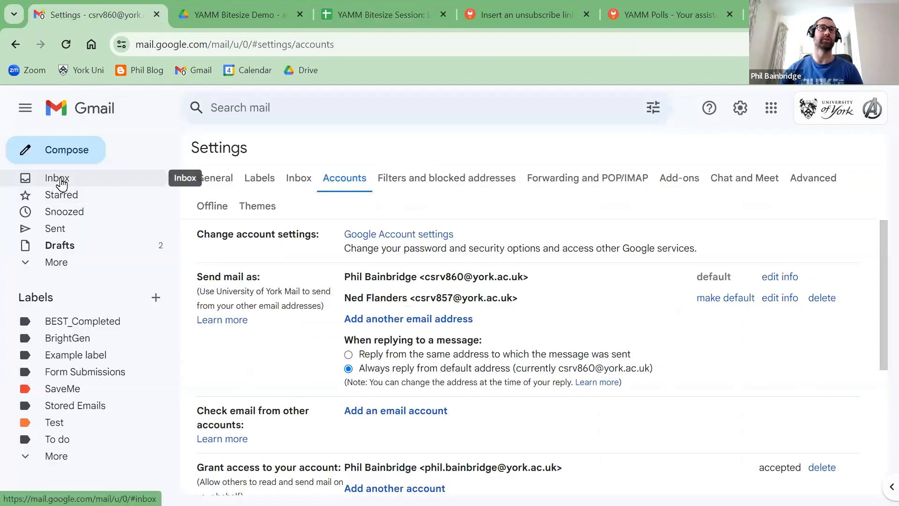
pyautogui.click(62, 183)
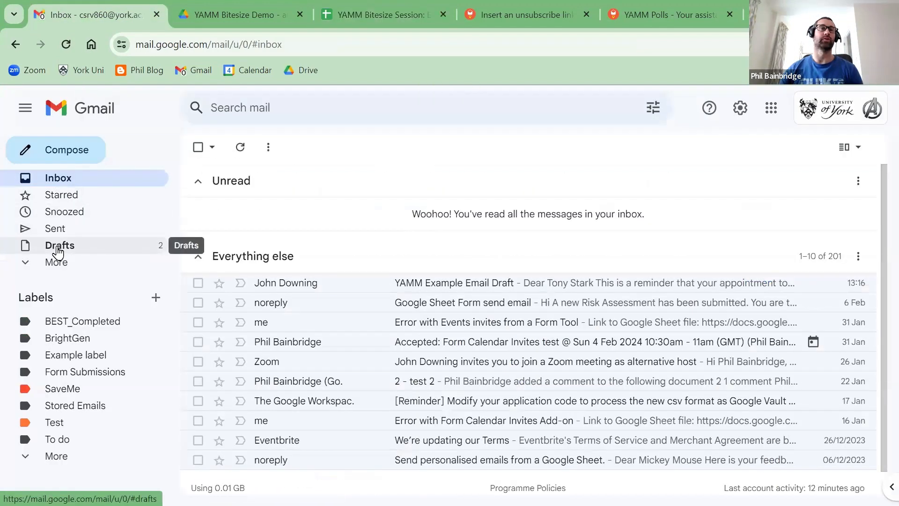
pyautogui.click(58, 248)
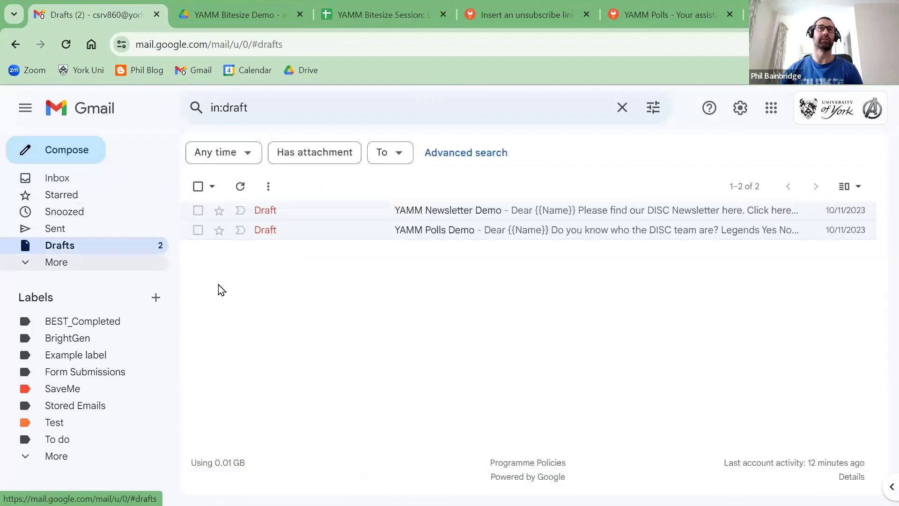
pyautogui.click(442, 210)
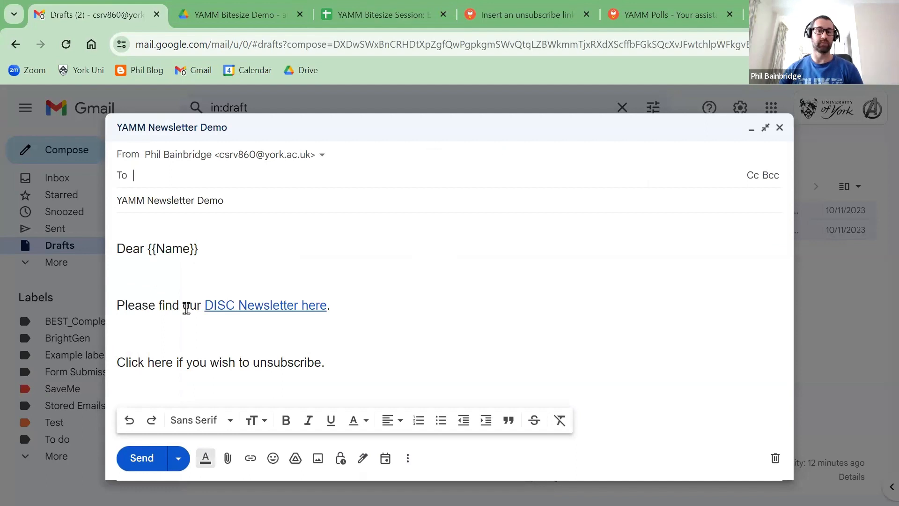
# Step: Examine the sentence "Click here if you wish to unsubscribe." in the newsletter draft
pyautogui.moveTo(124, 363); pyautogui.dragTo(337, 355)
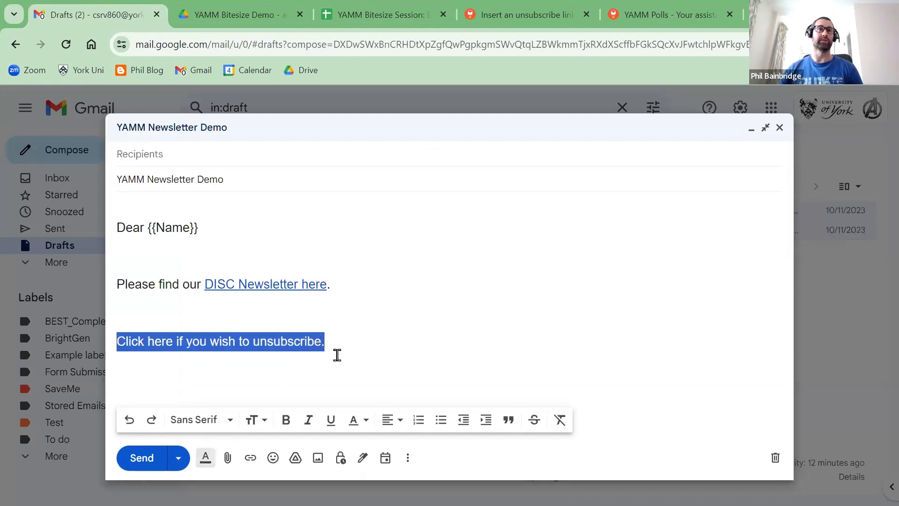
pyautogui.click(336, 352)
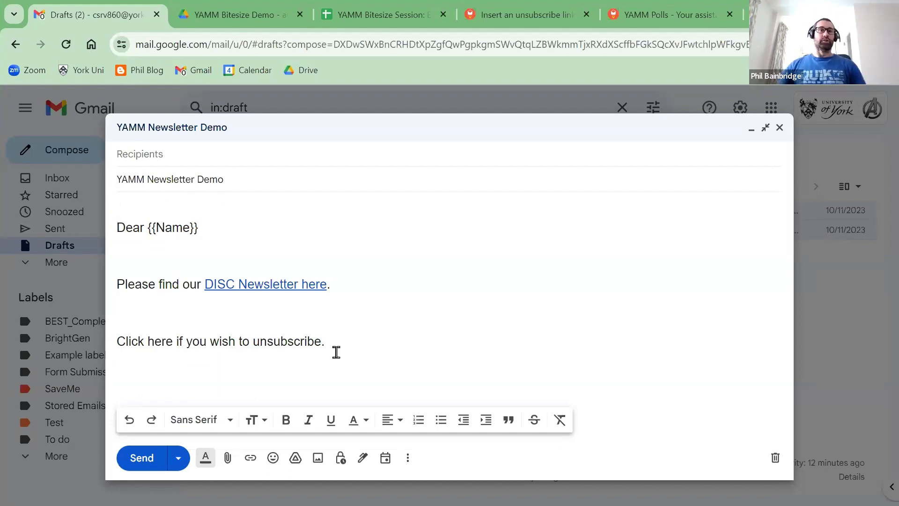
pyautogui.click(136, 339)
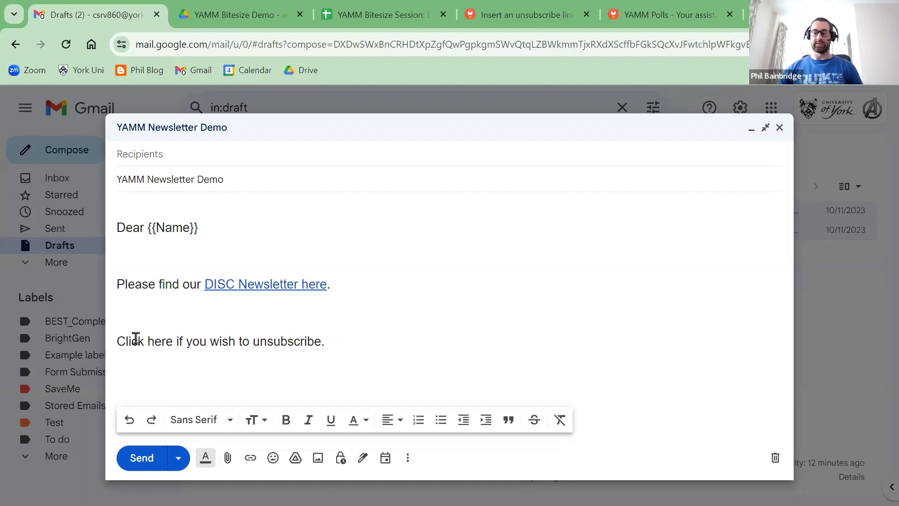
pyautogui.click(527, 17)
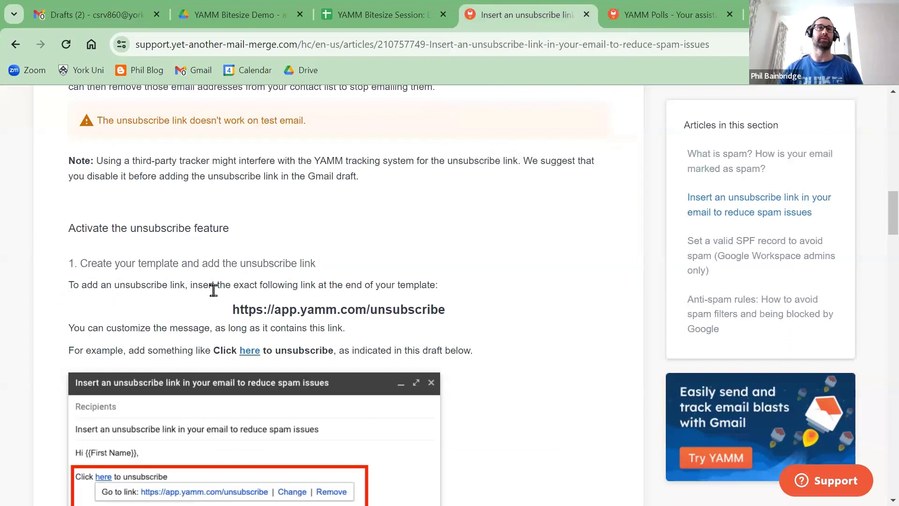
pyautogui.moveTo(231, 309); pyautogui.dragTo(443, 310)
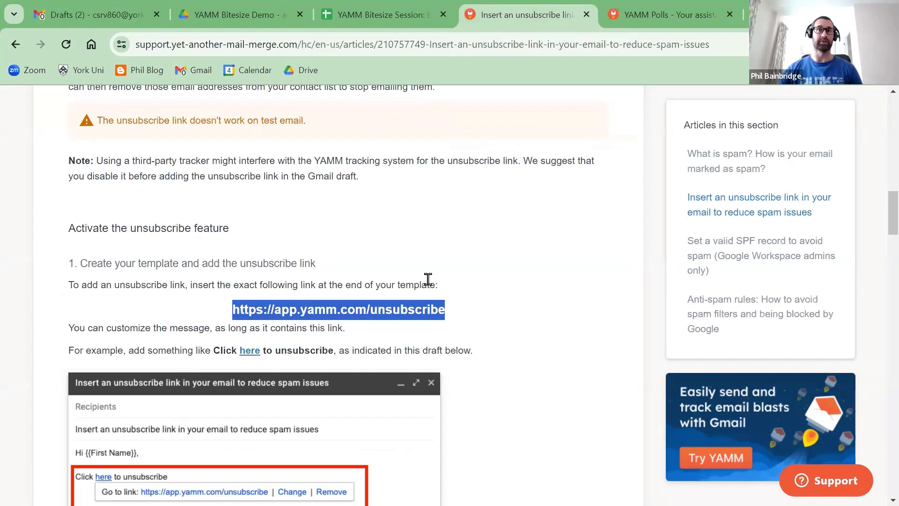
pyautogui.click(232, 313)
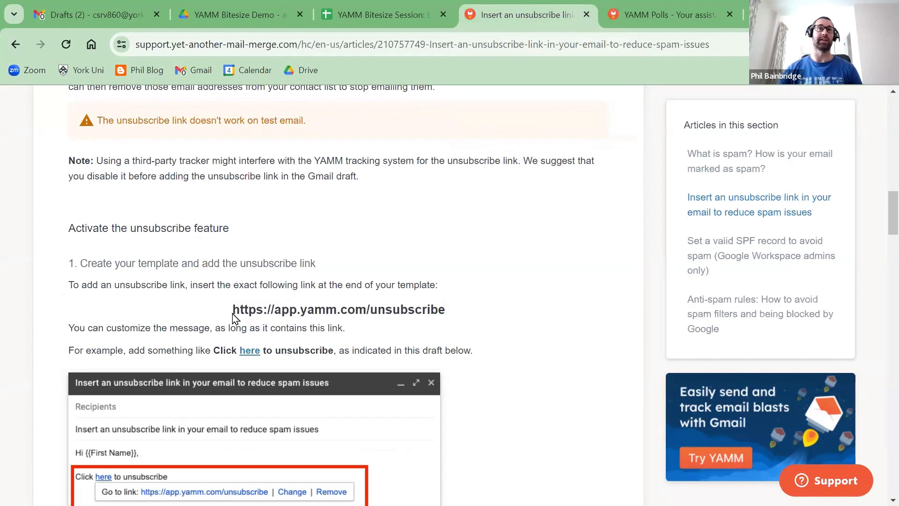
pyautogui.moveTo(233, 314); pyautogui.dragTo(430, 324)
pyautogui.hotkey('ctrl', 'c')
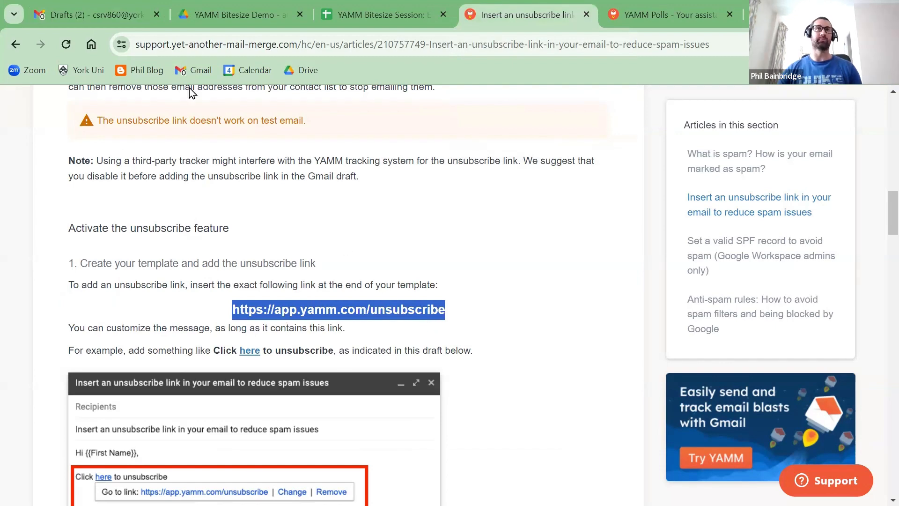
pyautogui.click(96, 9)
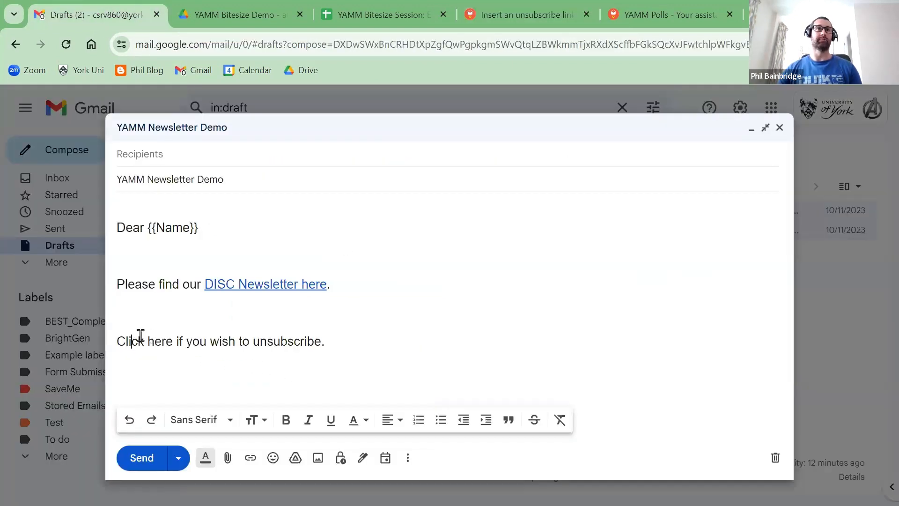
pyautogui.moveTo(120, 343); pyautogui.dragTo(257, 346)
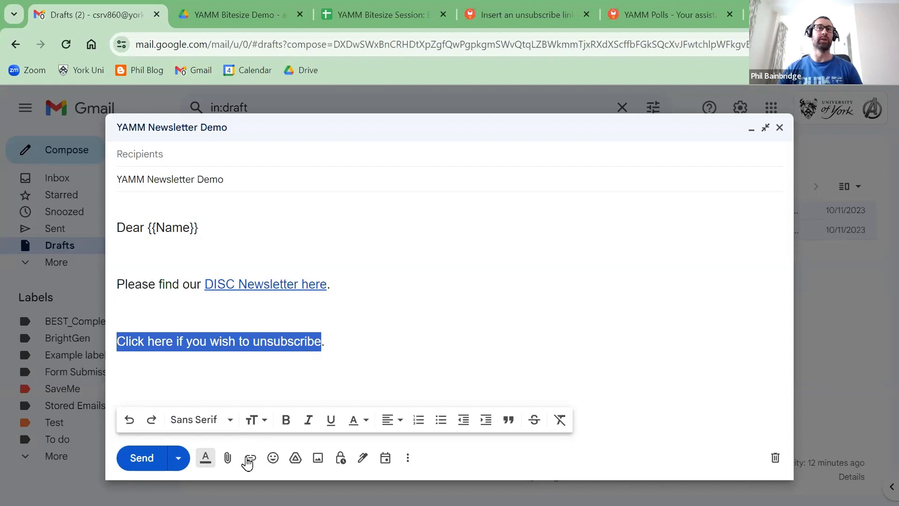
pyautogui.click(248, 459)
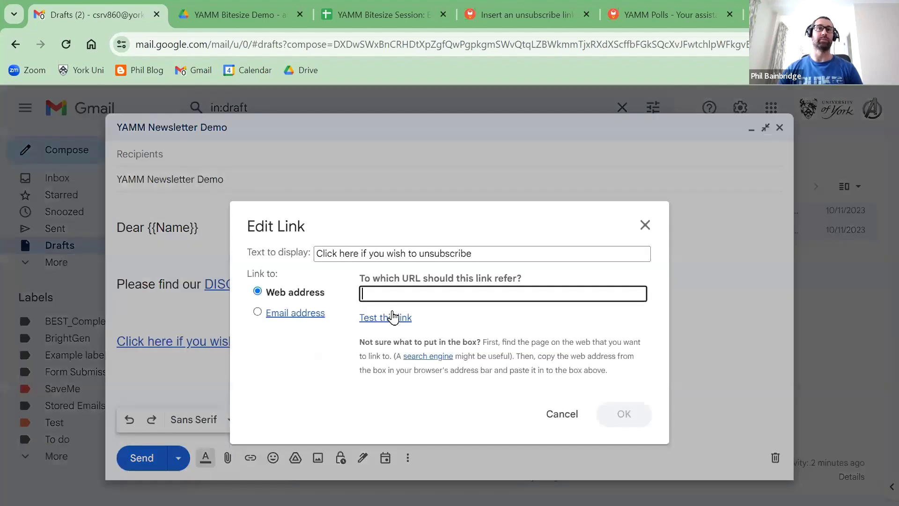
pyautogui.hotkey('ctrl', 'v')
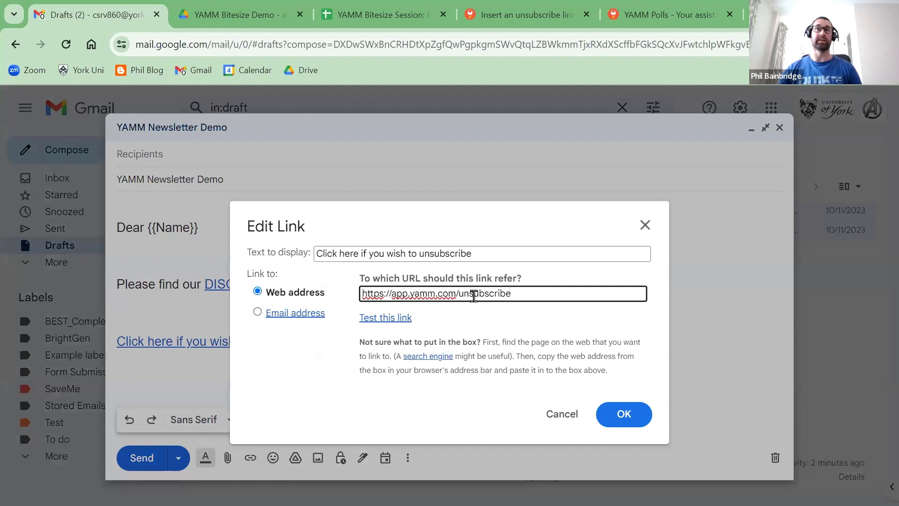
pyautogui.click(634, 418)
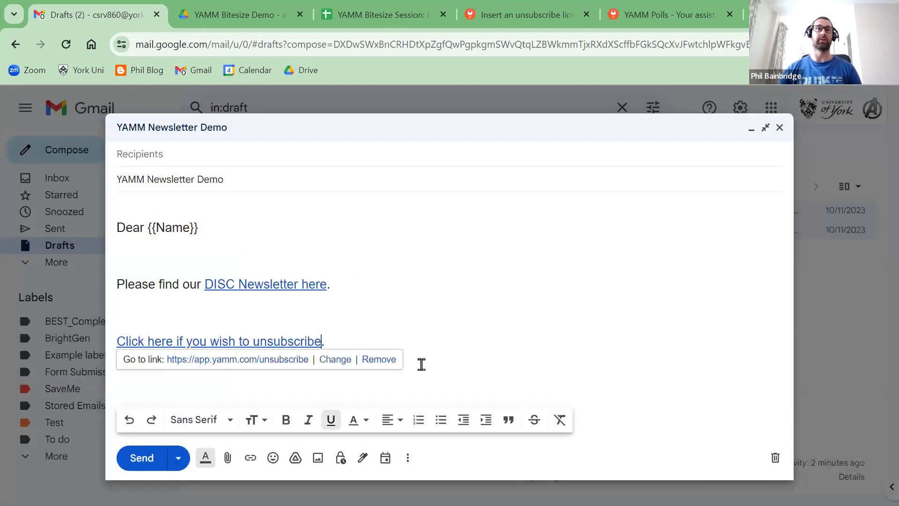
pyautogui.click(386, 311)
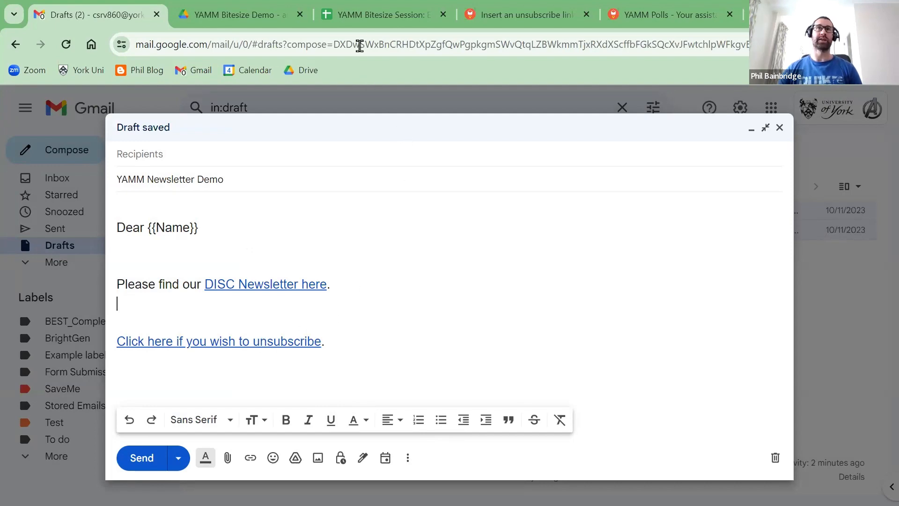
# Step: Open the Unsubscribe Example sheet of the example spreadsheet and examine the Merge status cells and their notes in rows 2 to 5
pyautogui.click(364, 10)
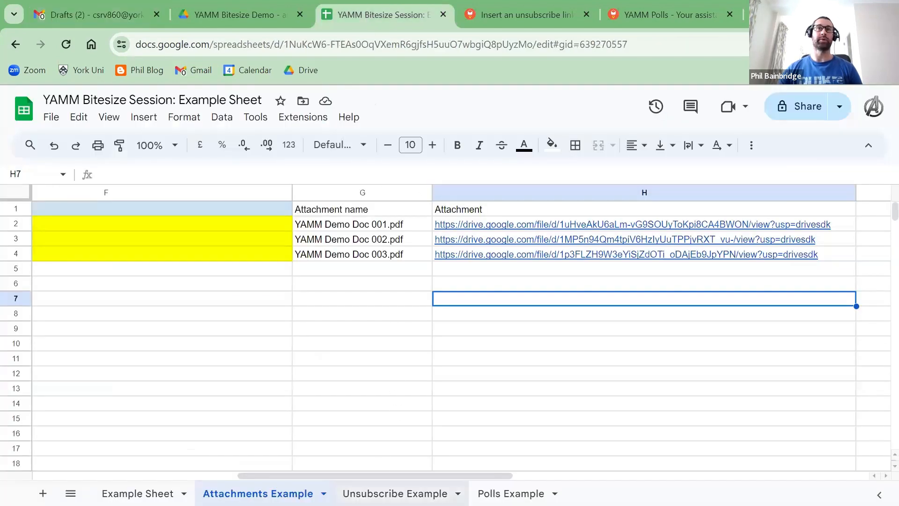
pyautogui.click(402, 493)
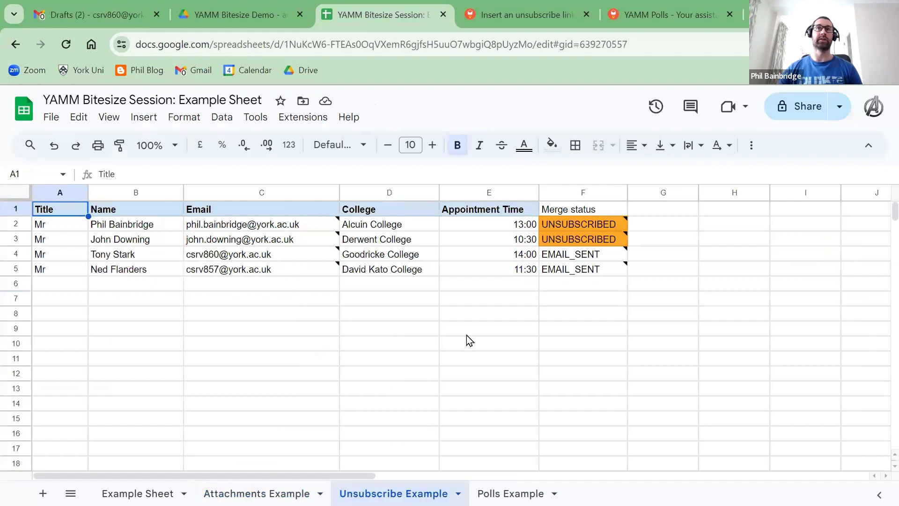
pyautogui.click(595, 194)
pyautogui.click(663, 225)
pyautogui.click(593, 223)
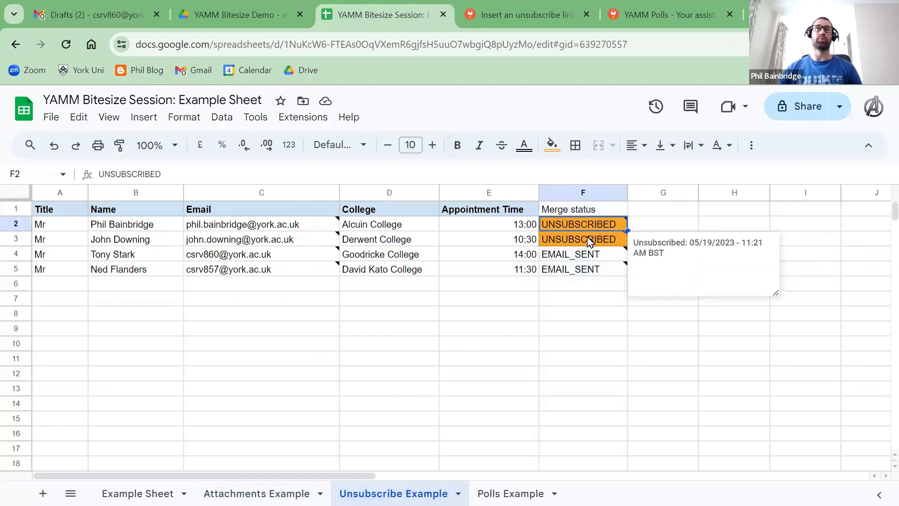
pyautogui.click(587, 239)
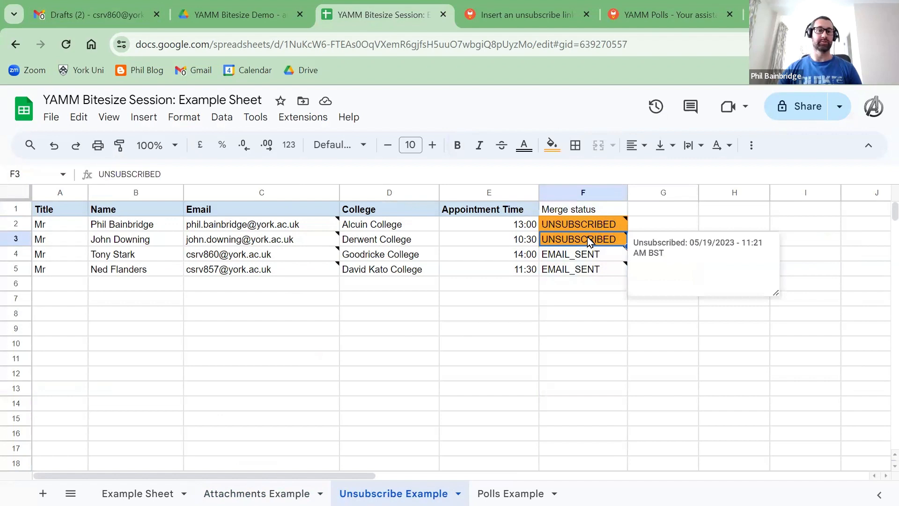
pyautogui.click(587, 328)
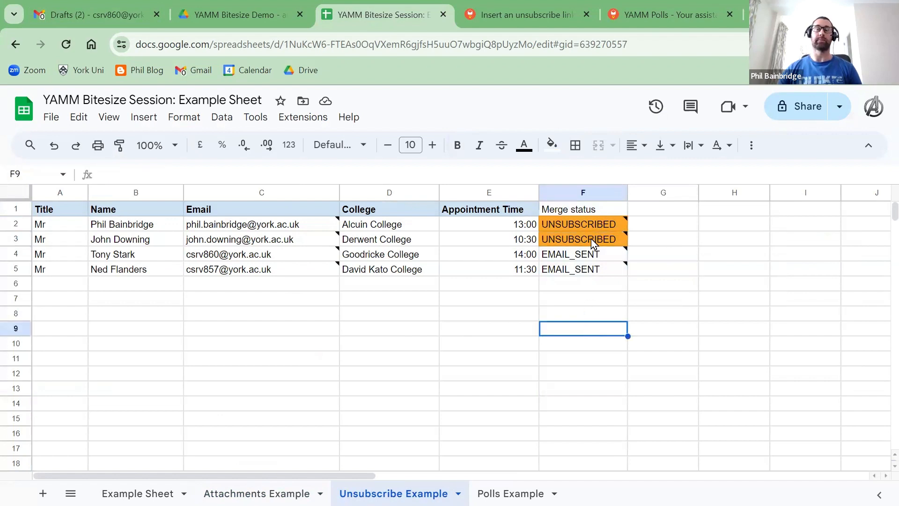
pyautogui.moveTo(563, 271)
pyautogui.click(577, 257)
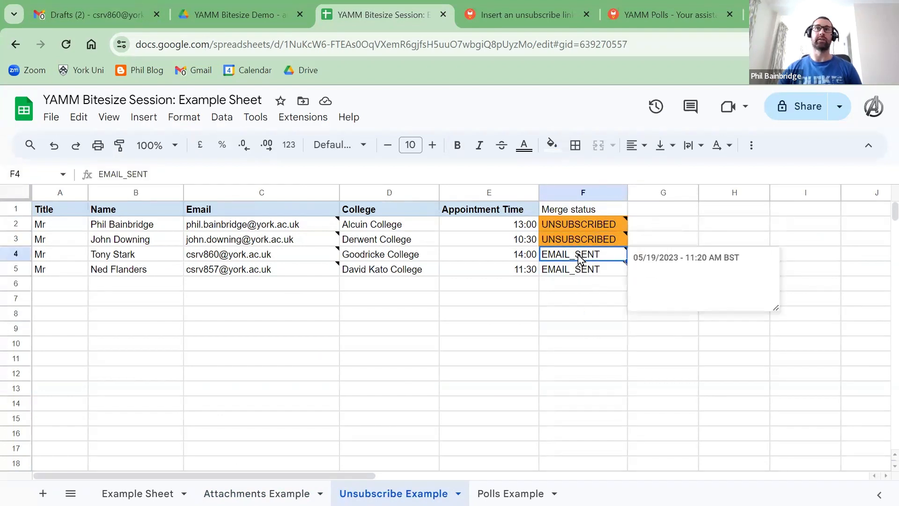
pyautogui.click(572, 272)
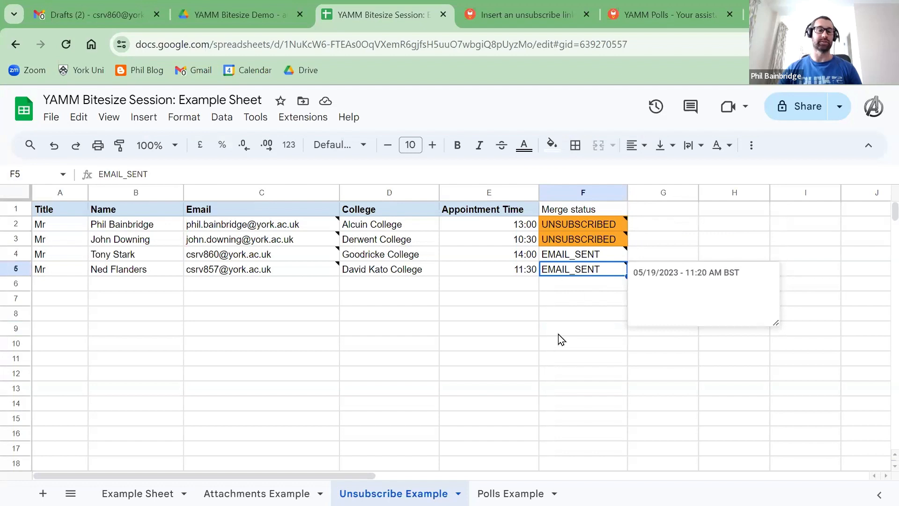
pyautogui.click(559, 313)
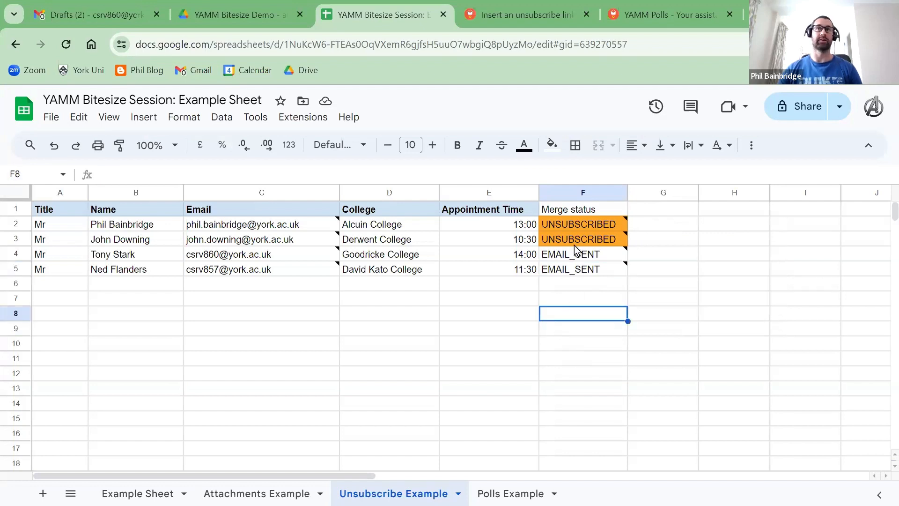
pyautogui.moveTo(579, 224)
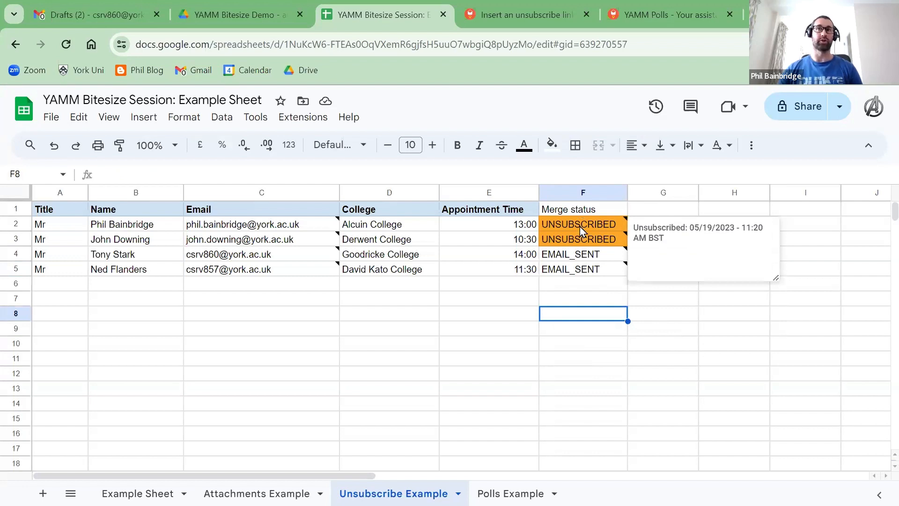
pyautogui.moveTo(582, 258)
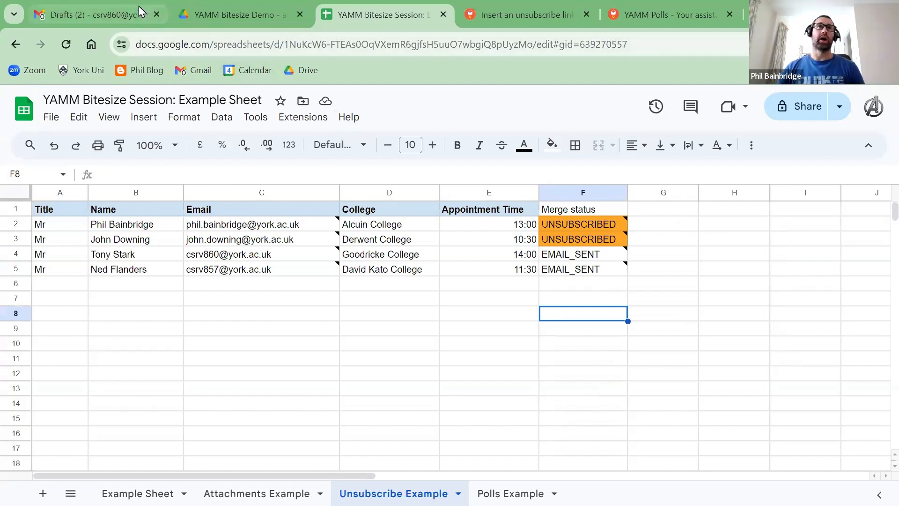
# Step: Return to Gmail, close the newsletter draft, open the YAMM Polls Demo draft and check the link behind "Legends"
pyautogui.click(131, 19)
pyautogui.click(778, 128)
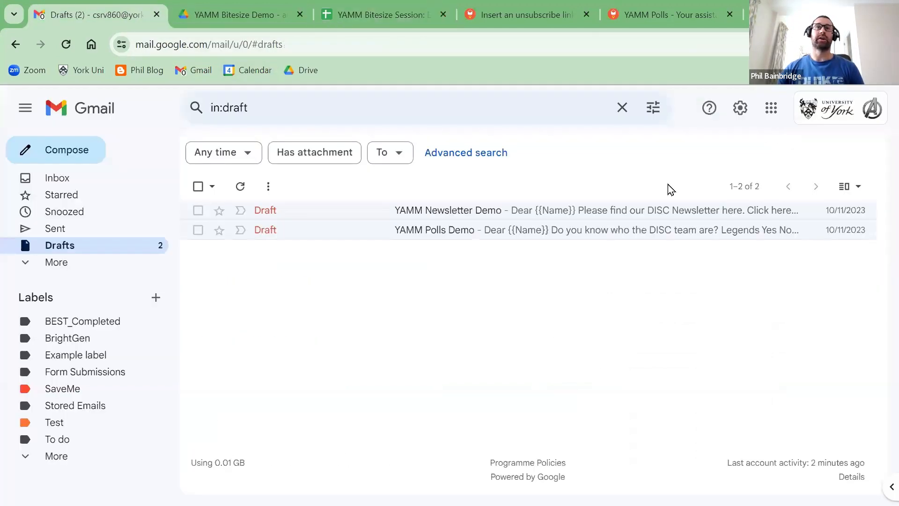
pyautogui.click(435, 238)
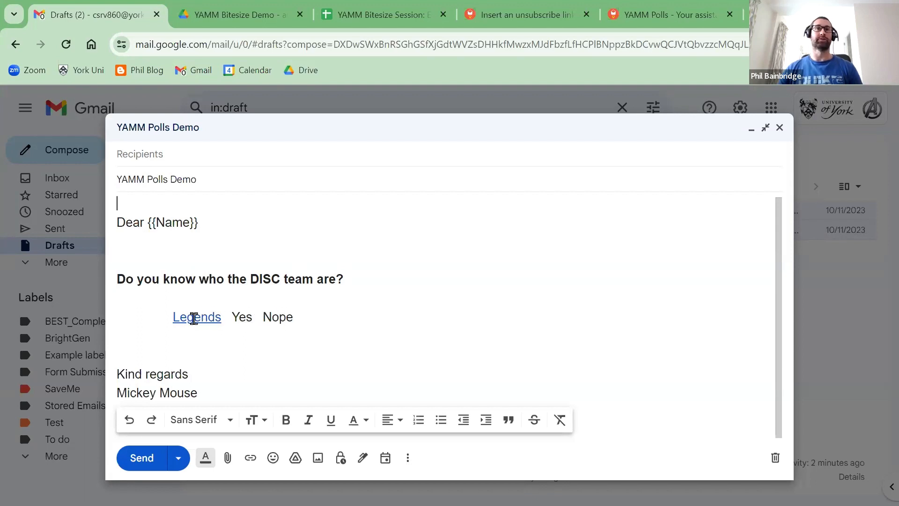
pyautogui.click(194, 318)
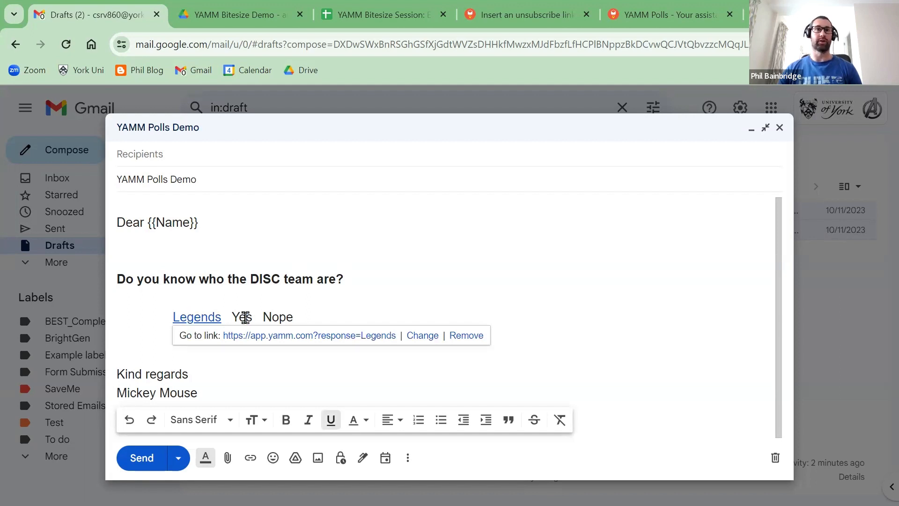
pyautogui.click(242, 319)
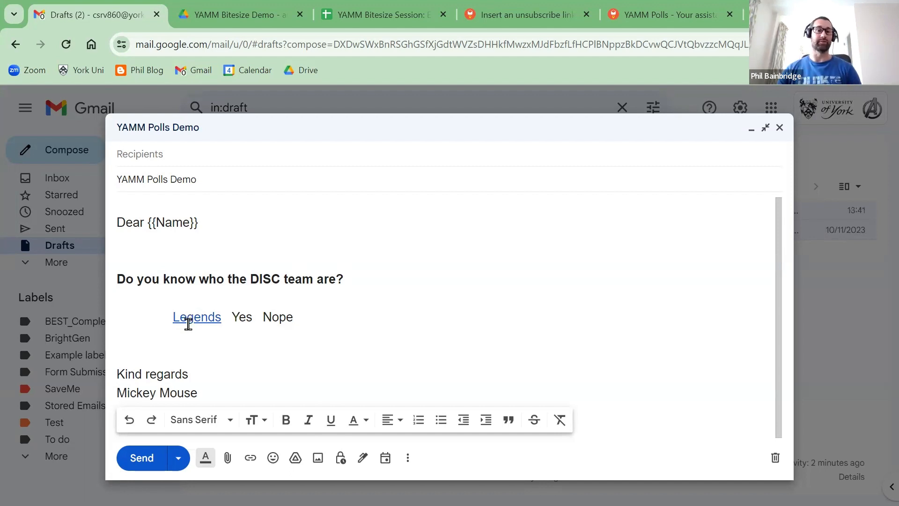
# Step: Examine the poll link syntax and the table of example response links in the YAMM Polls help article
pyautogui.click(673, 25)
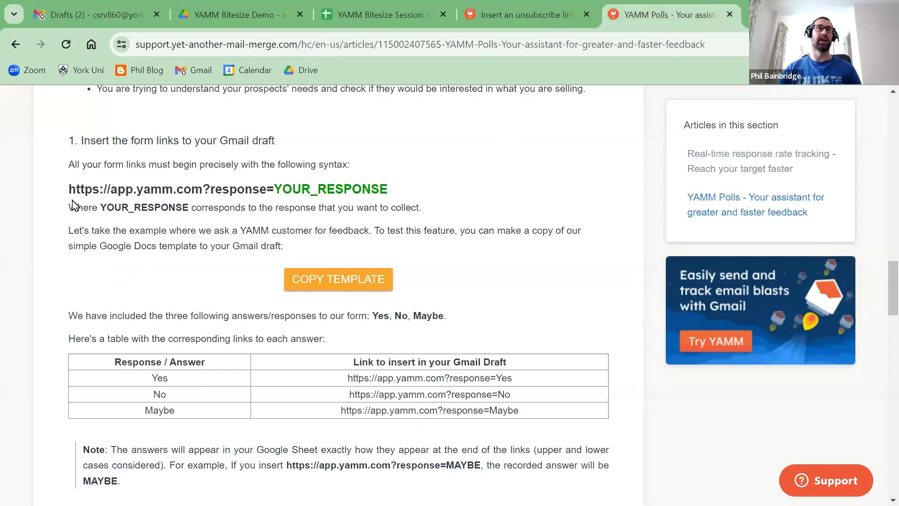
pyautogui.moveTo(69, 188); pyautogui.dragTo(393, 194)
pyautogui.moveTo(68, 192); pyautogui.dragTo(273, 193)
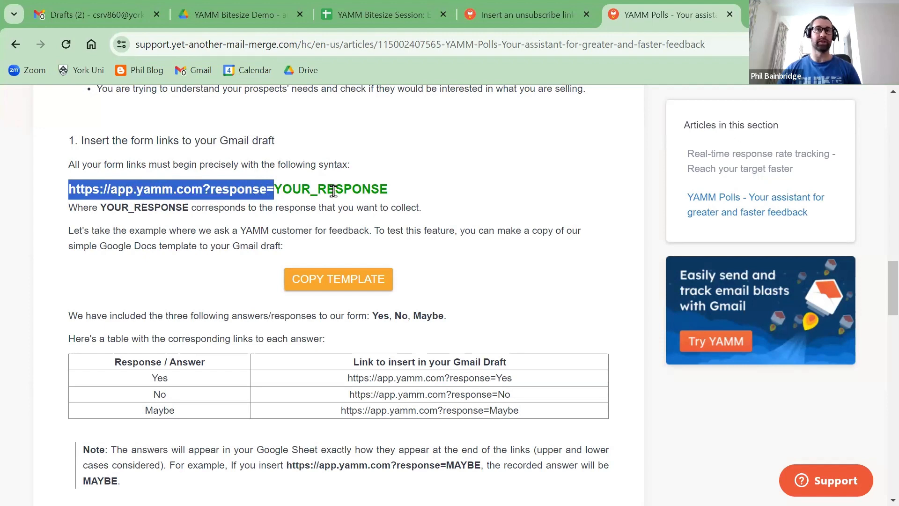
pyautogui.click(379, 187)
pyautogui.moveTo(387, 187); pyautogui.dragTo(273, 190)
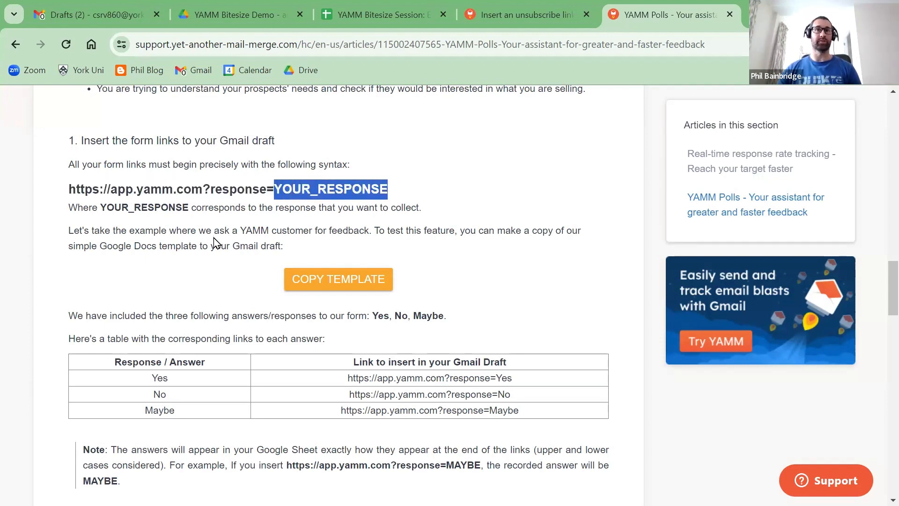
pyautogui.scroll(-1, 243, 281)
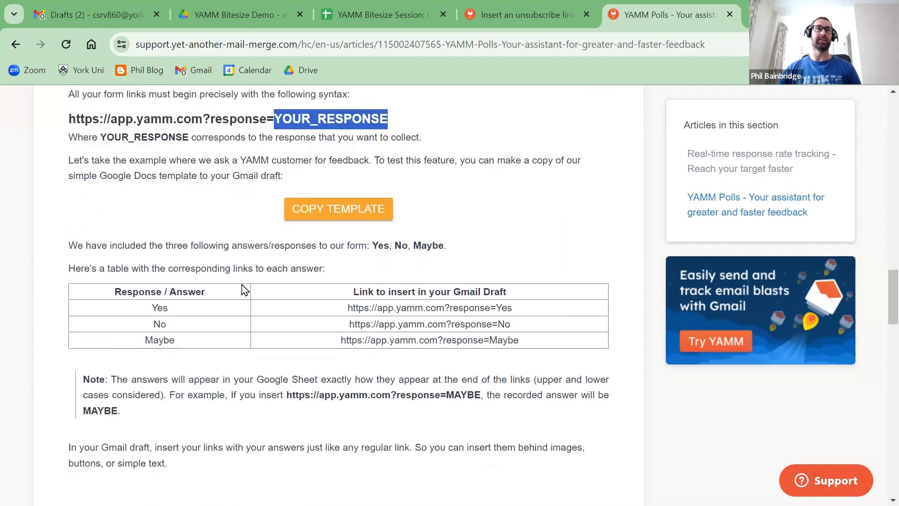
pyautogui.click(177, 307)
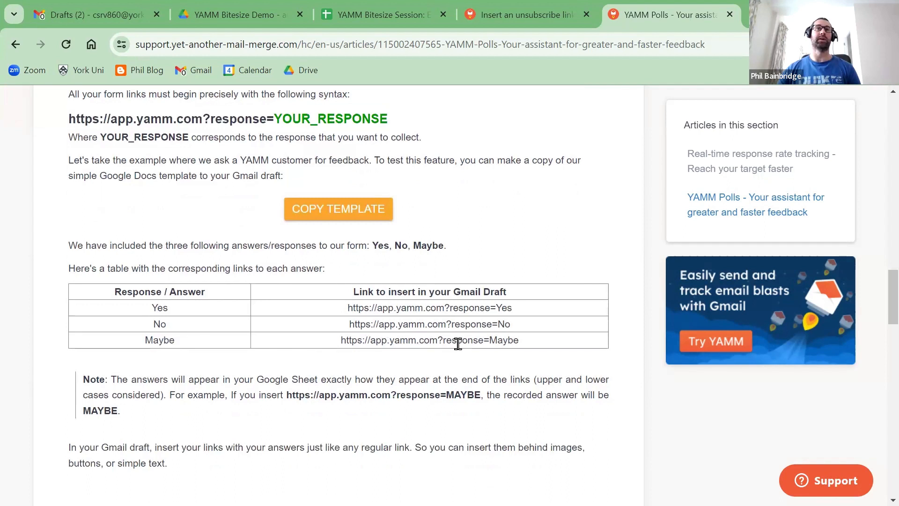
pyautogui.moveTo(539, 346); pyautogui.dragTo(339, 340)
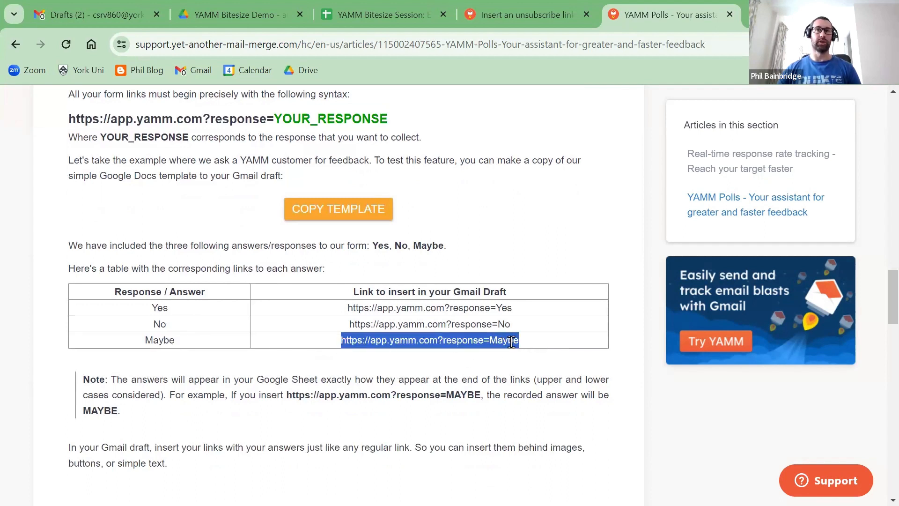
pyautogui.click(105, 10)
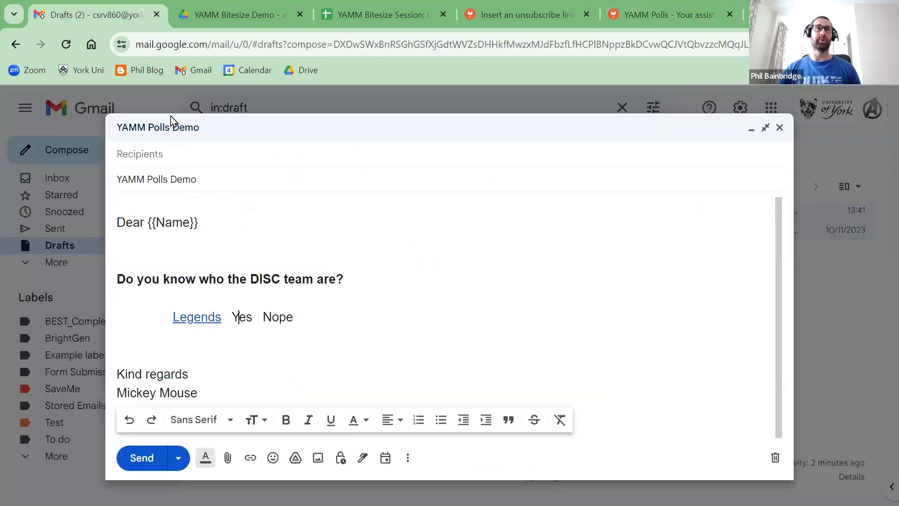
pyautogui.click(667, 17)
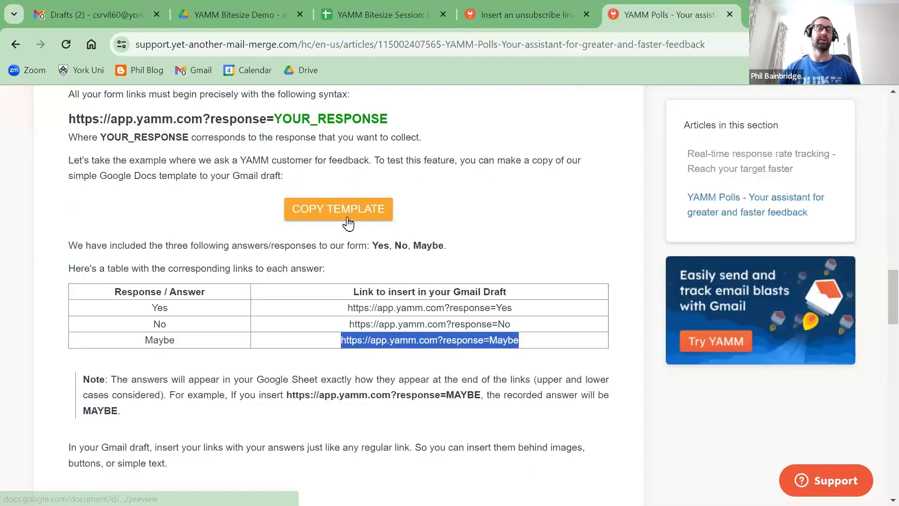
pyautogui.click(437, 312)
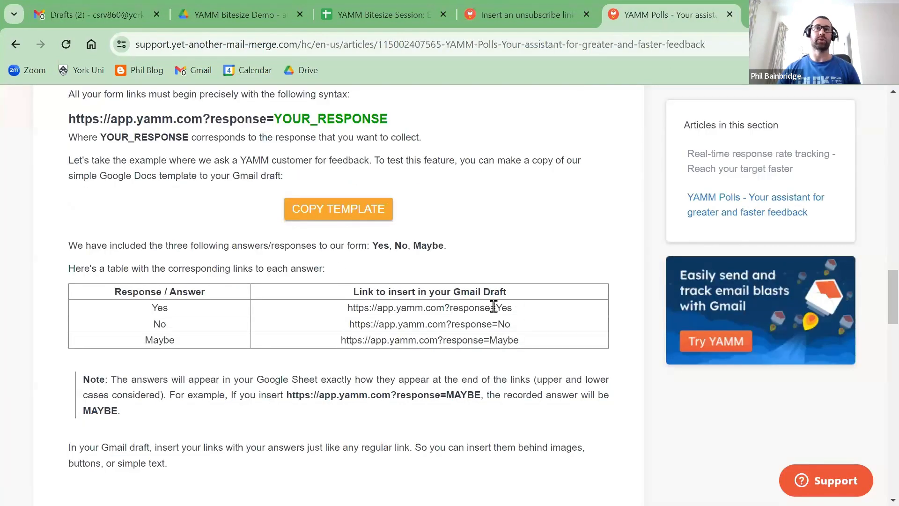
pyautogui.moveTo(513, 308); pyautogui.dragTo(346, 309)
pyautogui.hotkey('ctrl', 'c')
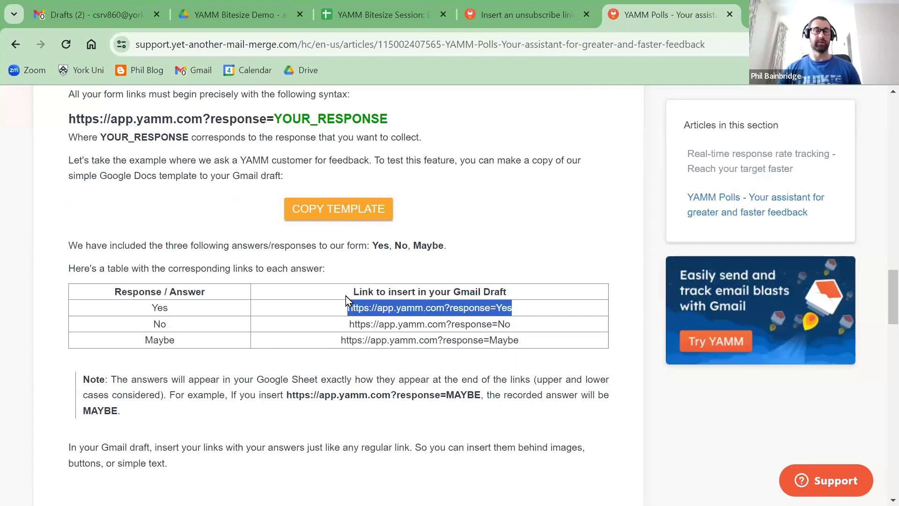
pyautogui.click(95, 13)
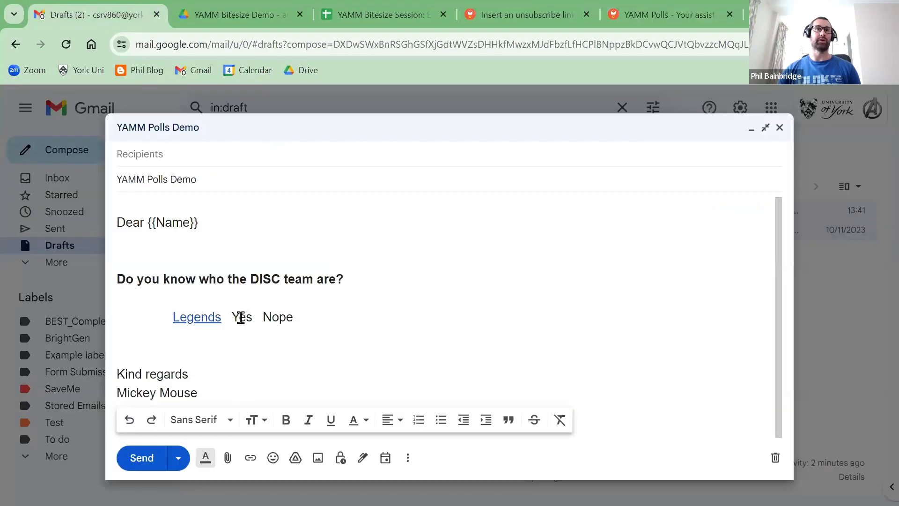
pyautogui.moveTo(231, 317); pyautogui.dragTo(253, 318)
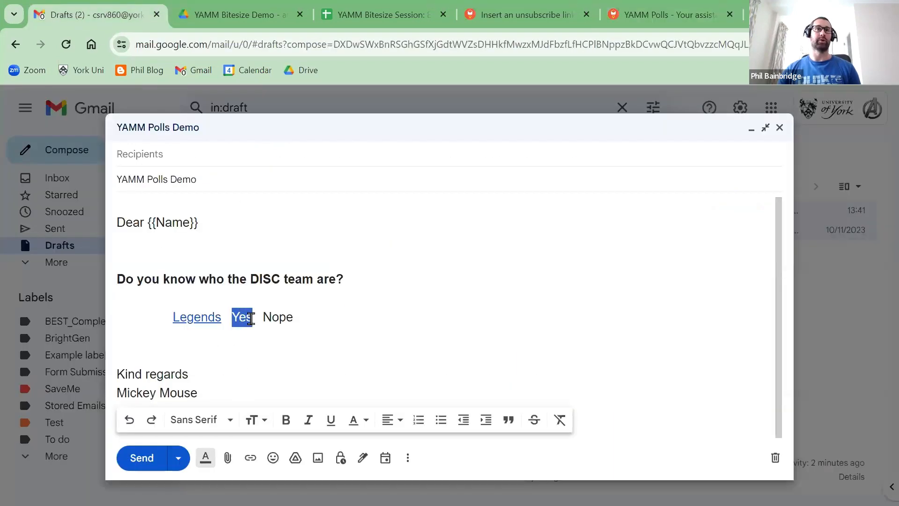
pyautogui.click(251, 459)
pyautogui.hotkey('ctrl', 'v')
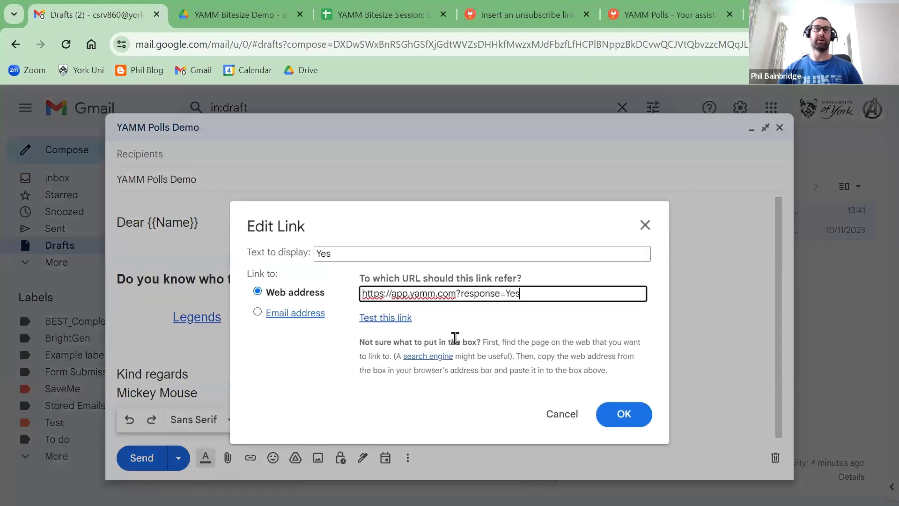
pyautogui.moveTo(528, 293); pyautogui.dragTo(505, 294)
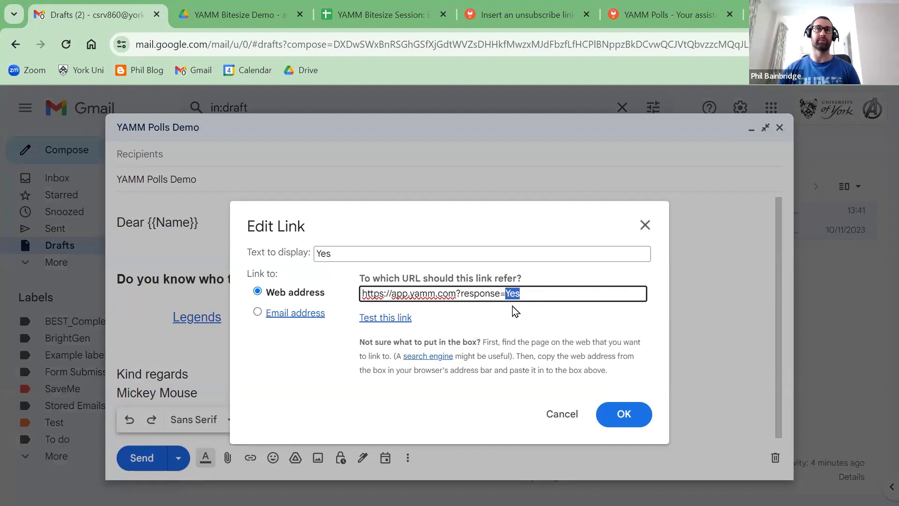
pyautogui.click(623, 414)
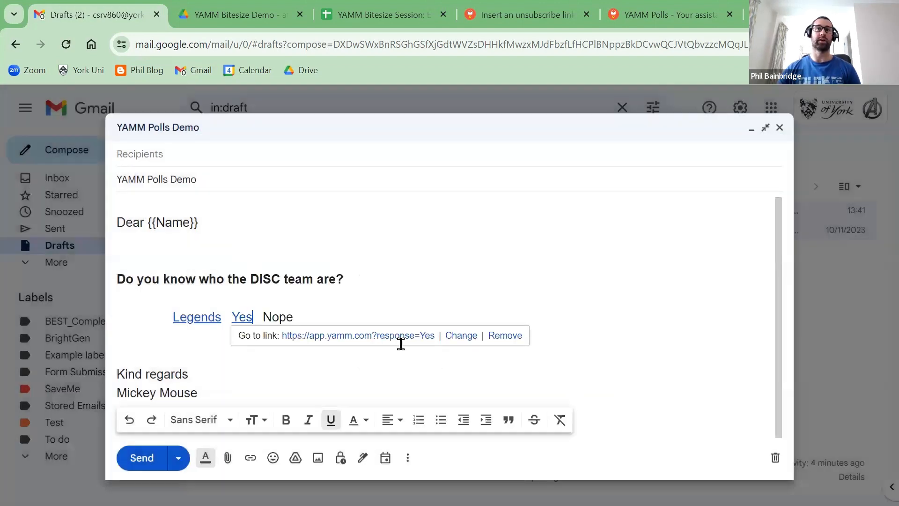
pyautogui.click(384, 301)
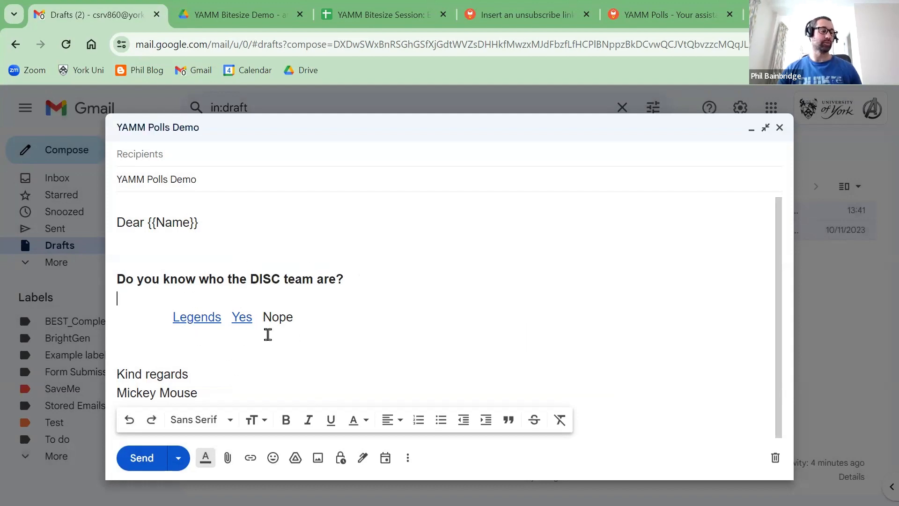
# Step: Open the Polls Example sheet of the example spreadsheet and examine the YAMM Poll column in rows 1 to 5
pyautogui.click(376, 15)
pyautogui.click(510, 493)
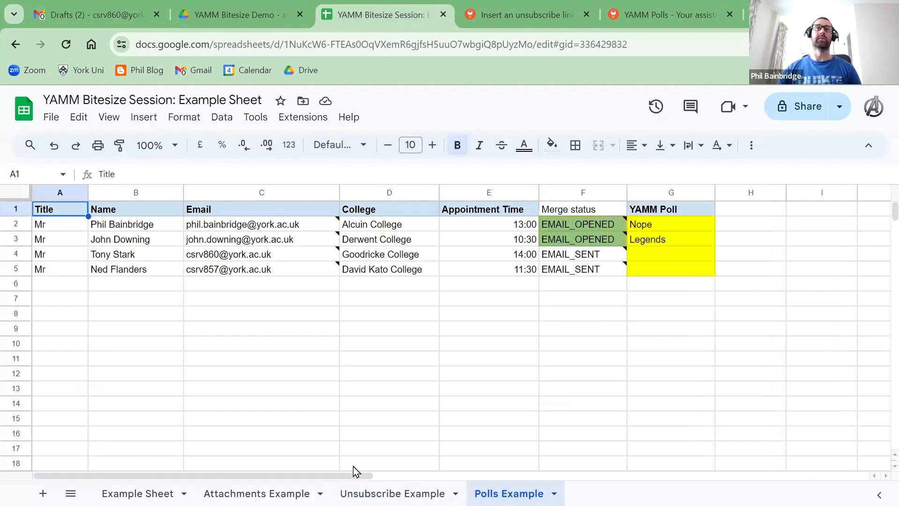
pyautogui.moveTo(333, 476); pyautogui.dragTo(431, 475)
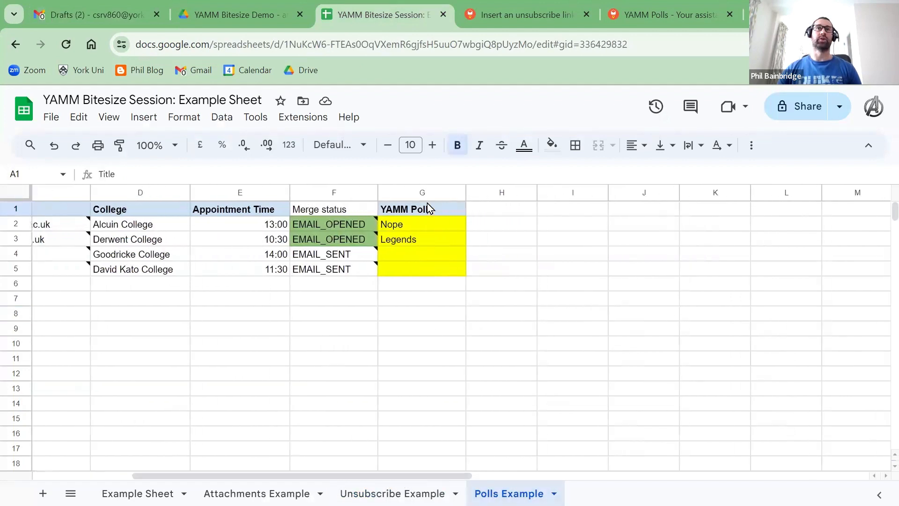
pyautogui.click(440, 212)
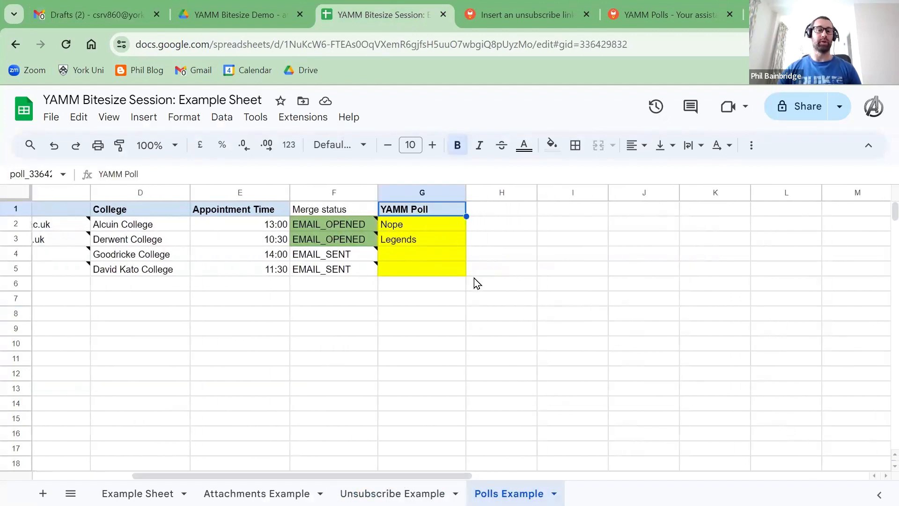
pyautogui.moveTo(419, 228); pyautogui.dragTo(414, 274)
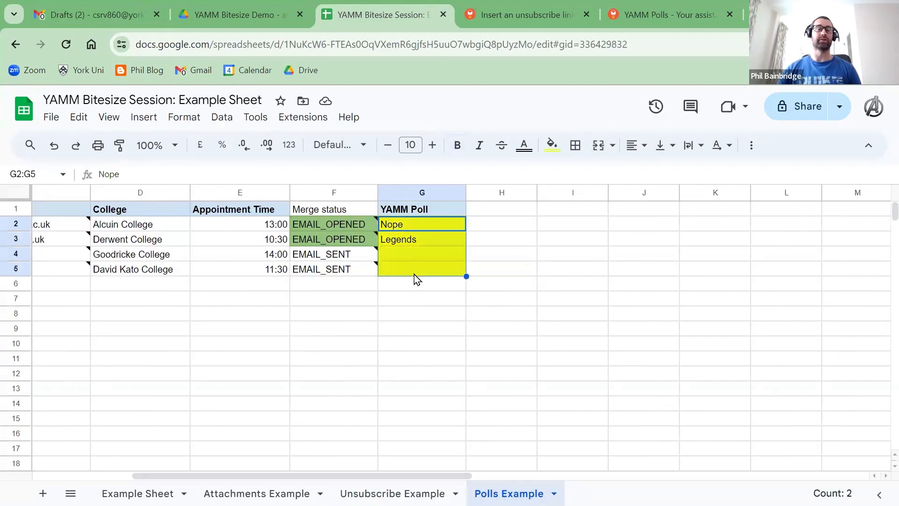
pyautogui.click(421, 315)
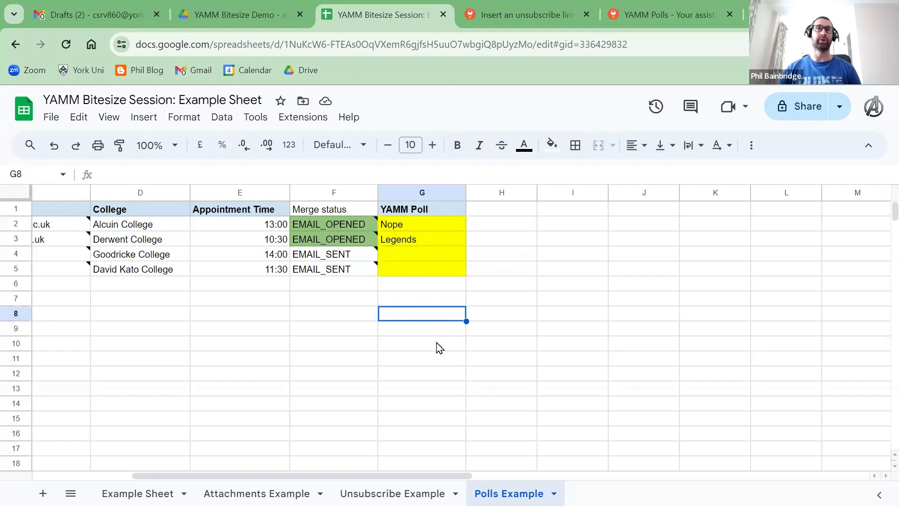
# Step: Compare the recipient names in rows 2 and 3 with their responses in the YAMM Poll column
pyautogui.moveTo(468, 475); pyautogui.dragTo(359, 476)
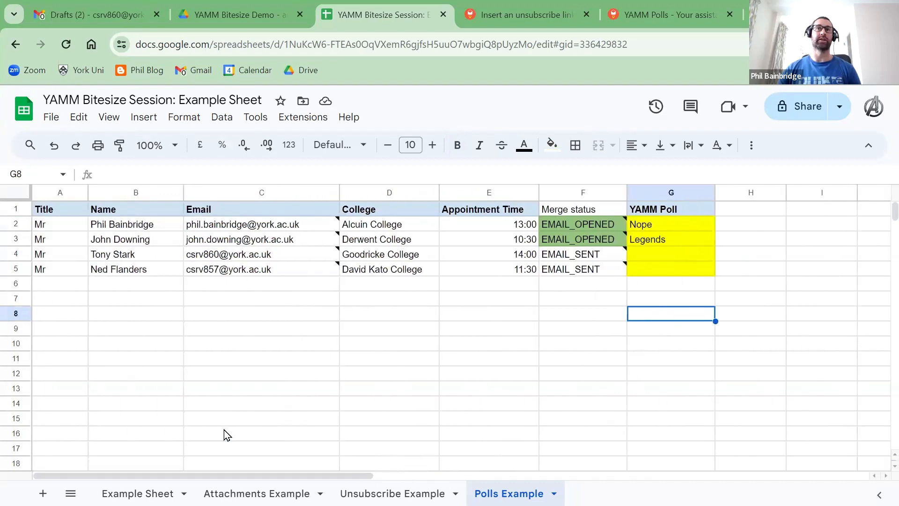
pyautogui.click(124, 229)
pyautogui.click(122, 244)
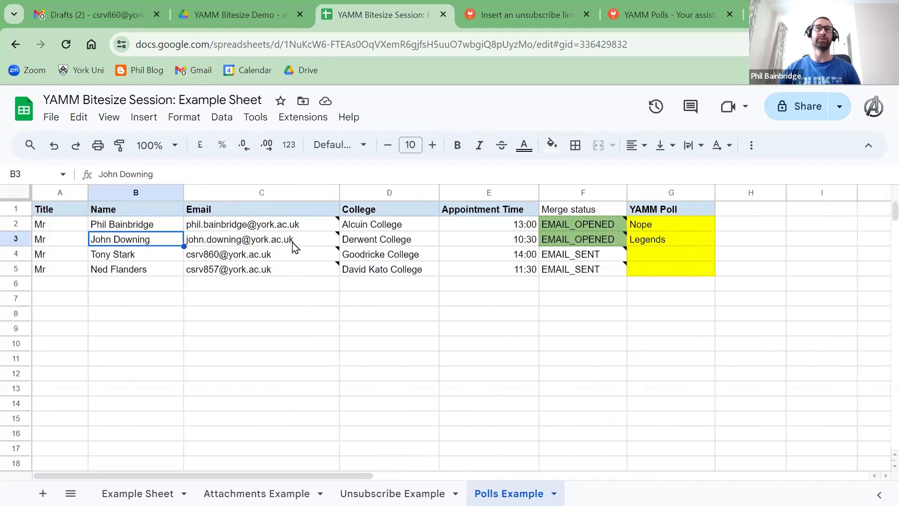
pyautogui.click(665, 226)
pyautogui.click(667, 239)
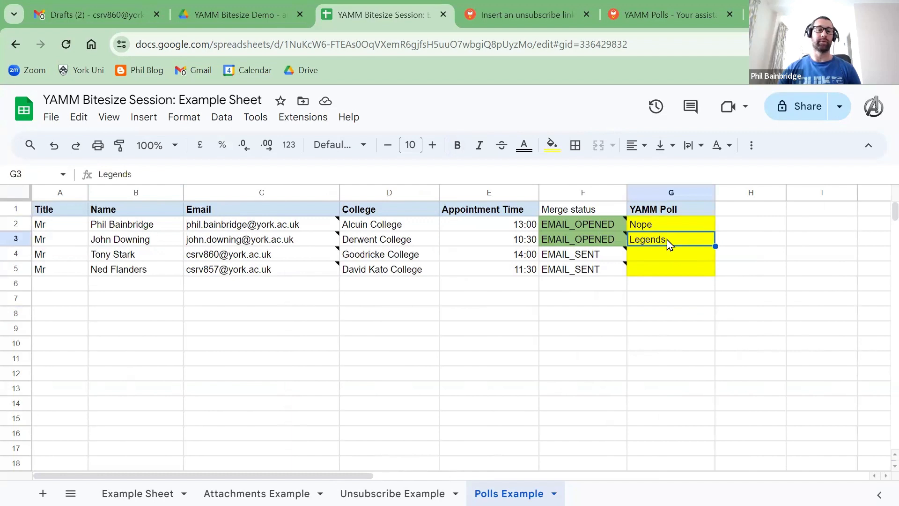
pyautogui.click(584, 377)
pyautogui.moveTo(357, 476); pyautogui.dragTo(472, 477)
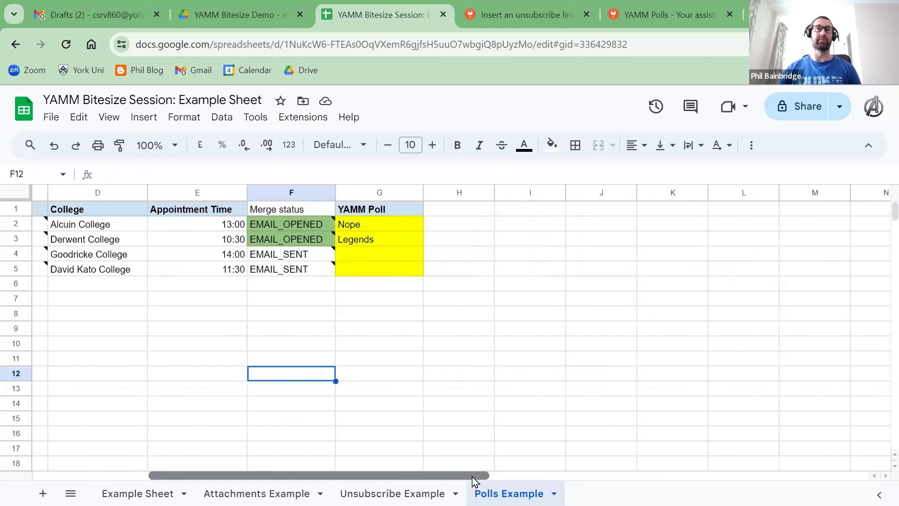
pyautogui.click(412, 349)
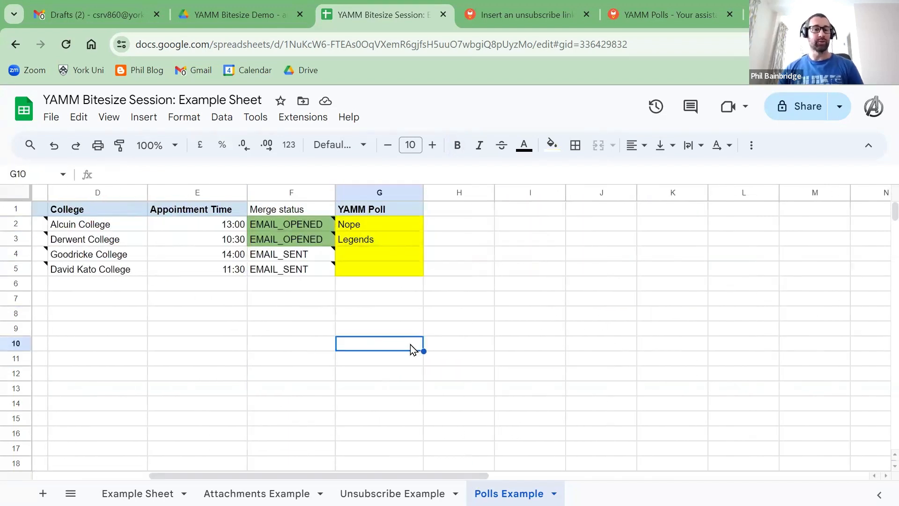